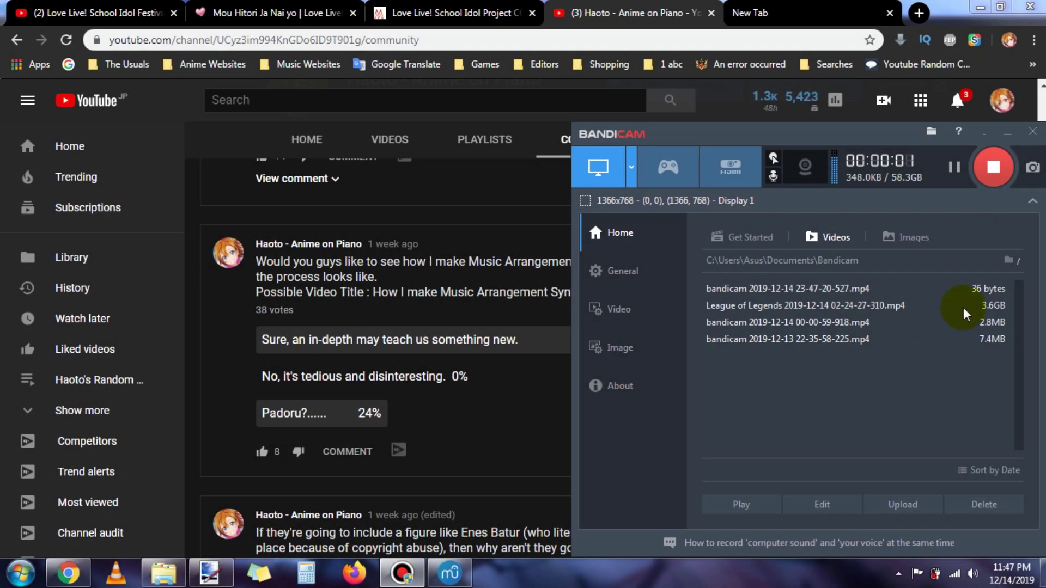
# Step: Hide the Bandicam recorder window and start a new screen recording
pyautogui.click(1006, 136)
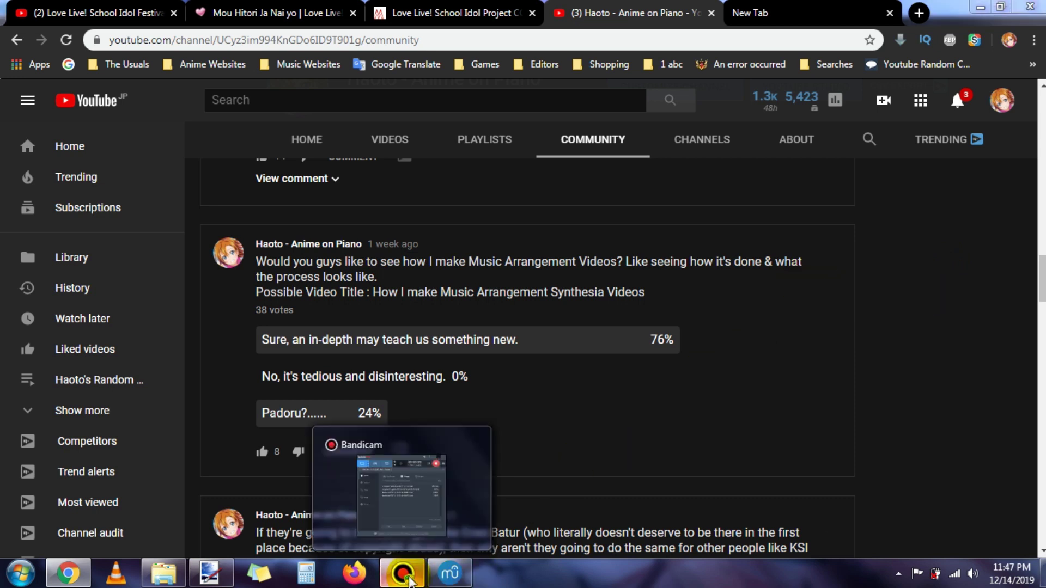
pyautogui.click(402, 573)
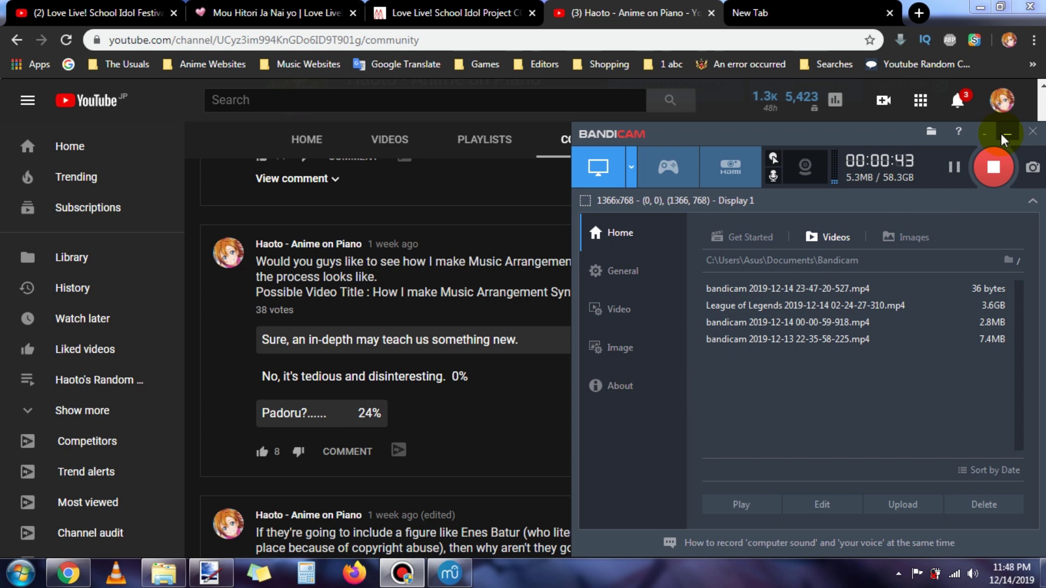
pyautogui.click(1005, 134)
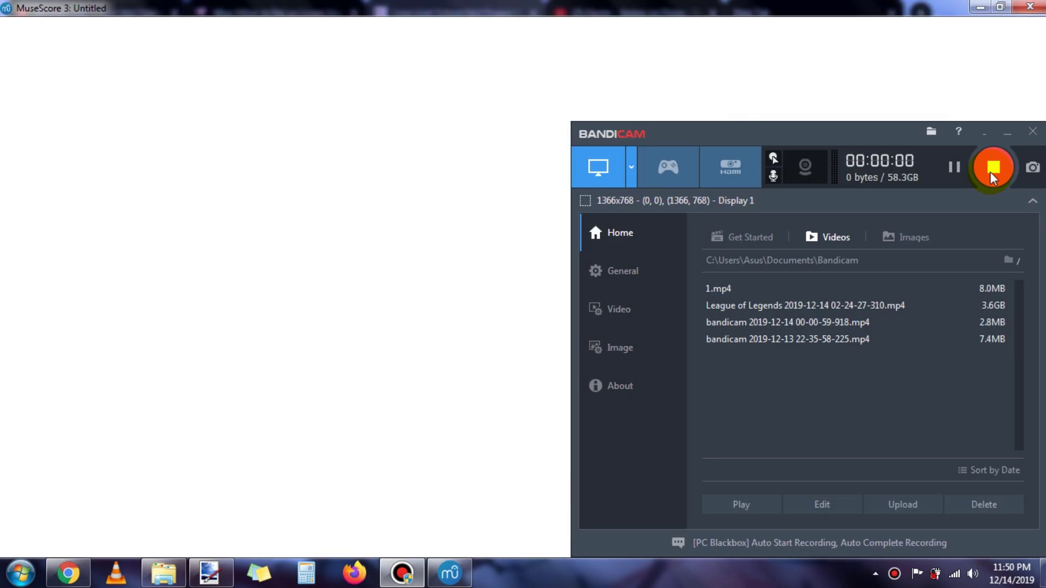
pyautogui.click(993, 166)
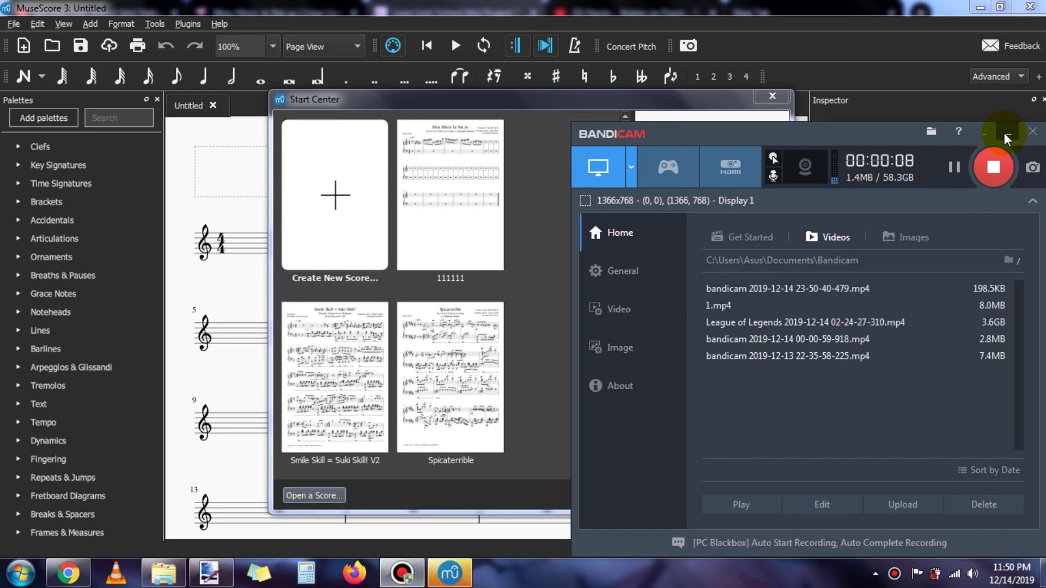
# Step: Hide the recorder and begin creating a new score from the Start Center
pyautogui.click(1005, 134)
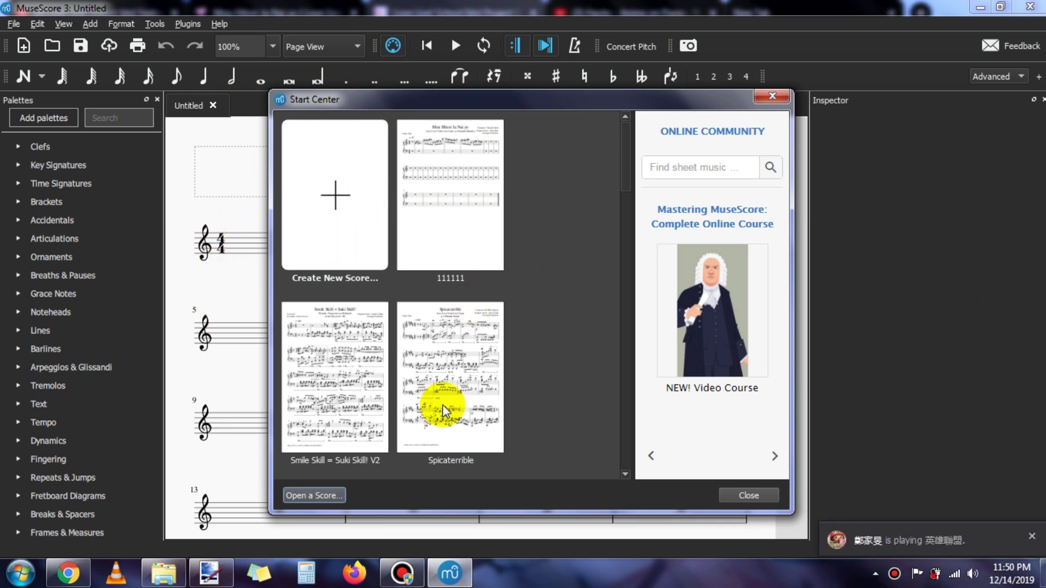
pyautogui.click(349, 244)
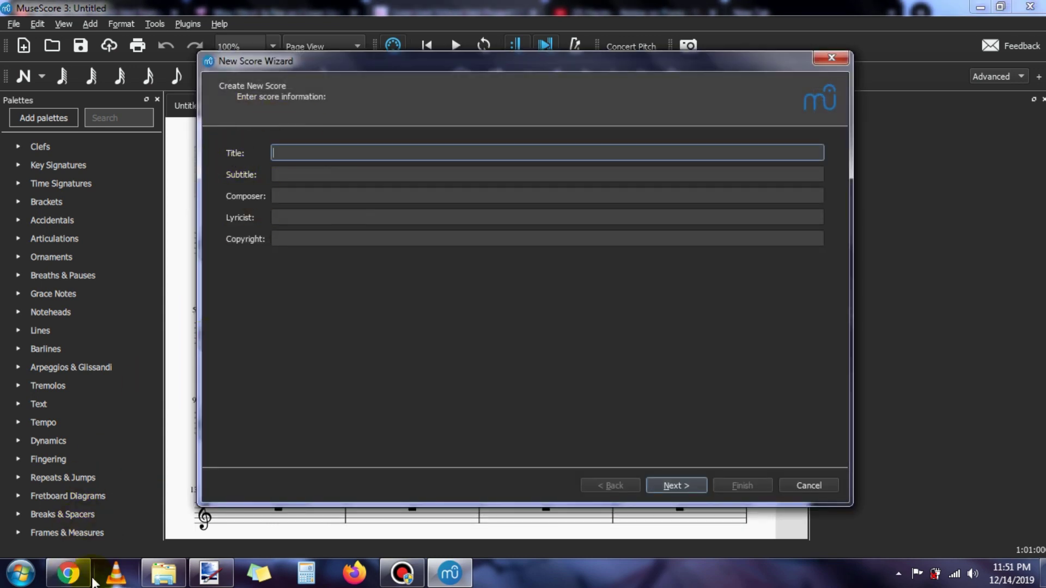
# Step: Copy the song title from the Fandom page into the Title field as 'Mou Hitori Ja Nai yo'
pyautogui.moveTo(68, 573)
pyautogui.click(103, 479)
pyautogui.click(313, 7)
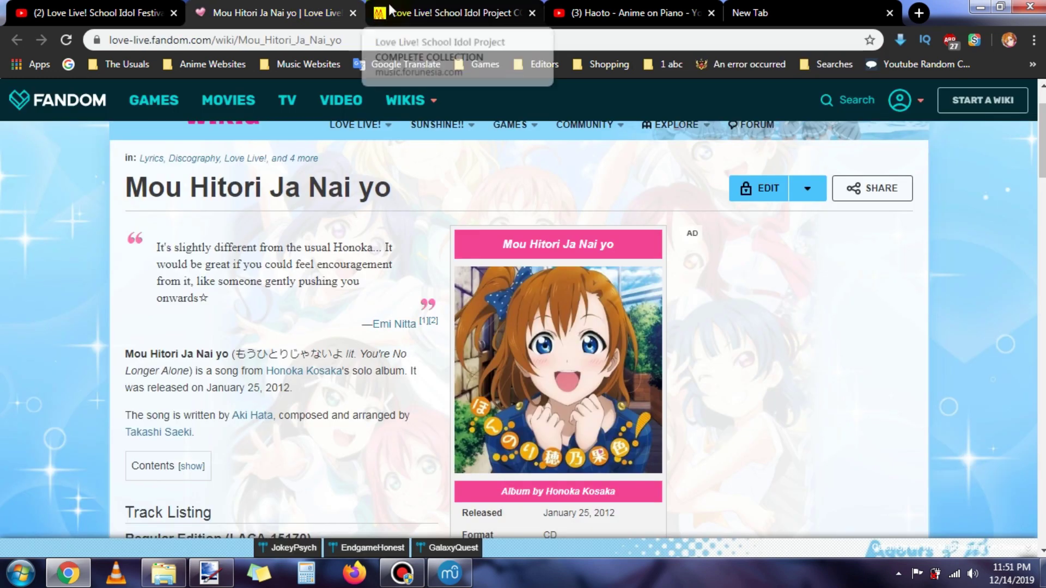
pyautogui.tripleClick(226, 188)
pyautogui.hotkey('ctrl', 'c')
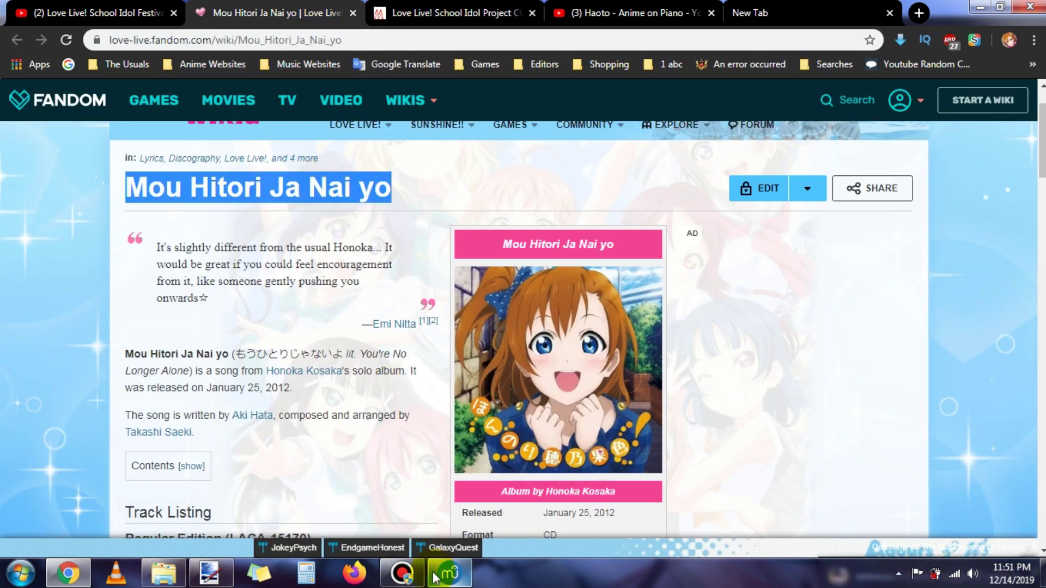
pyautogui.click(449, 573)
pyautogui.click(322, 153)
pyautogui.hotkey('ctrl', 'v')
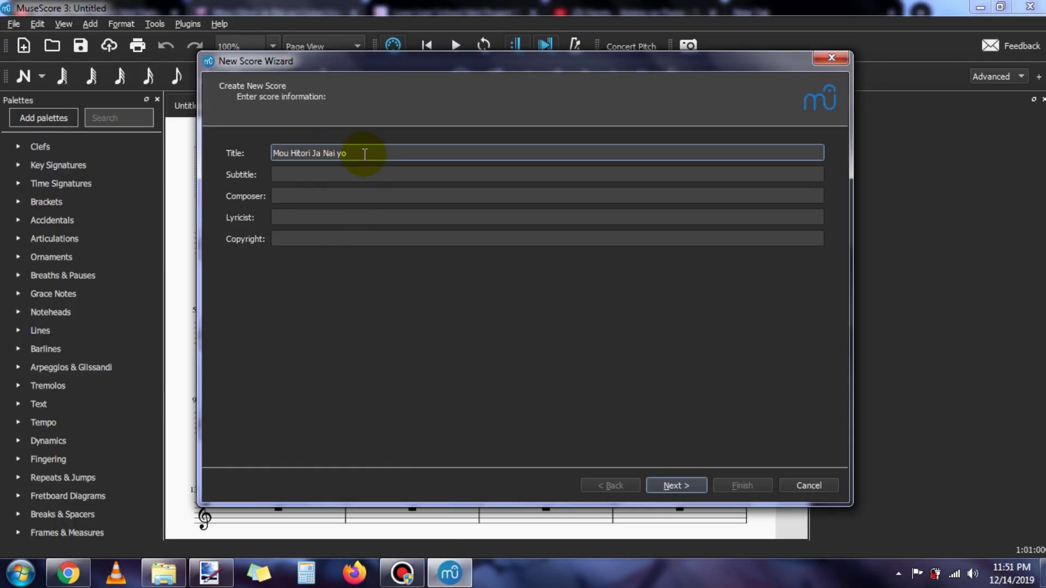
pyautogui.press('BackSpace')
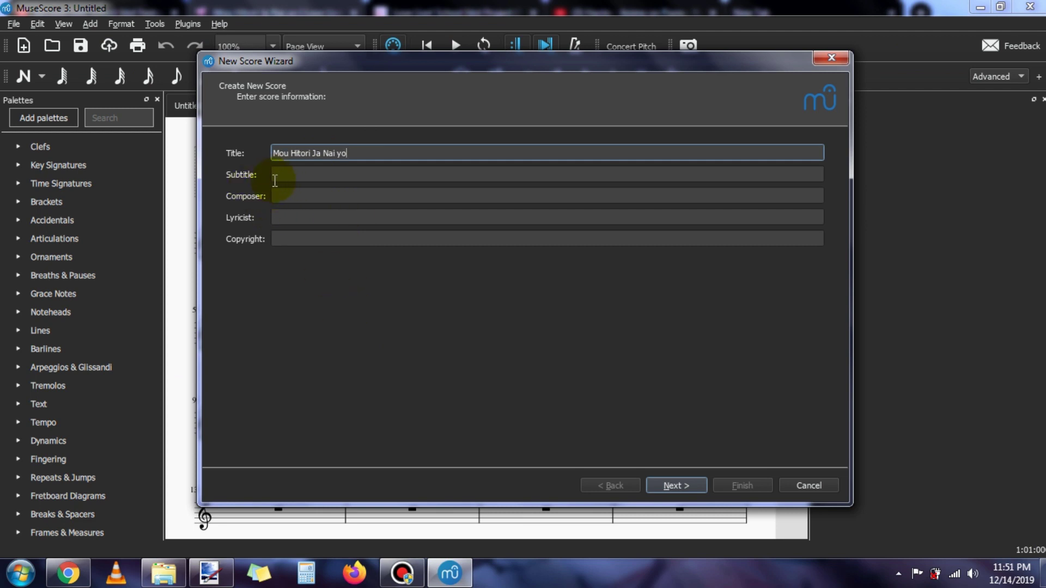
# Step: Copy the album title from the album download page into the Subtitle field
pyautogui.click(68, 573)
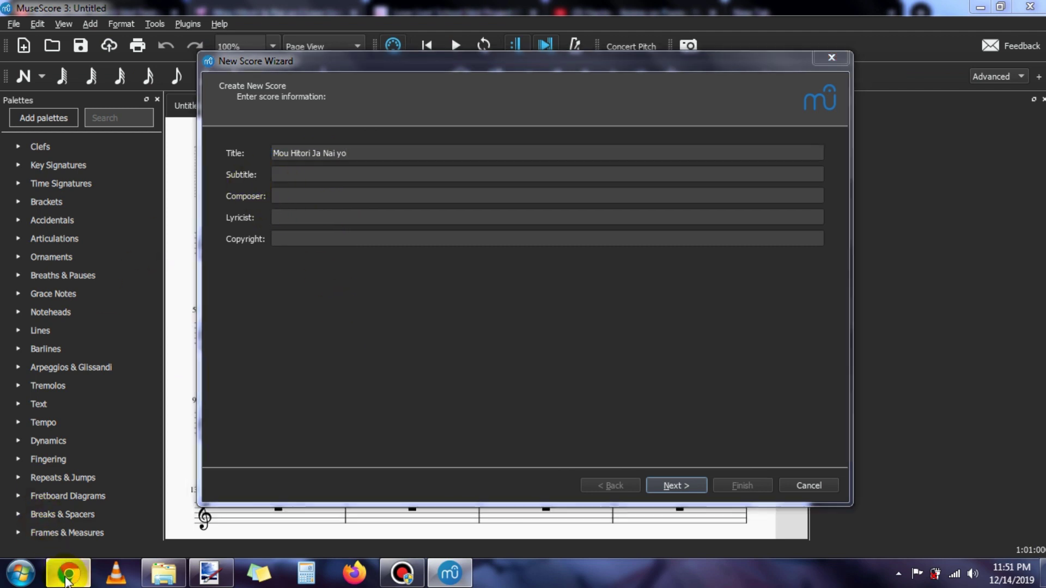
pyautogui.hotkey('ctrl', '4')
pyautogui.click(483, 6)
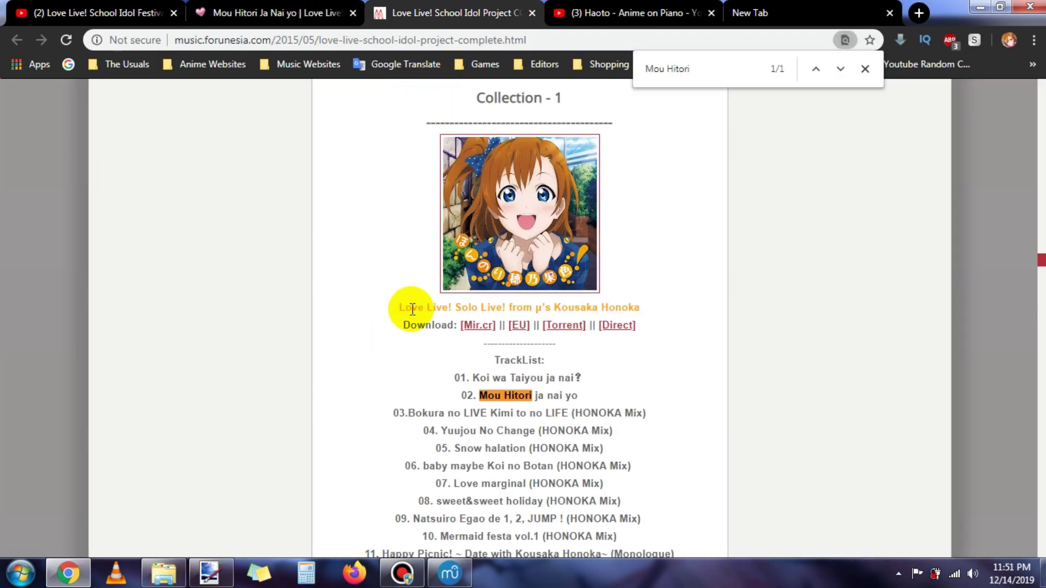
pyautogui.moveTo(401, 308); pyautogui.dragTo(630, 297)
pyautogui.click(249, 225)
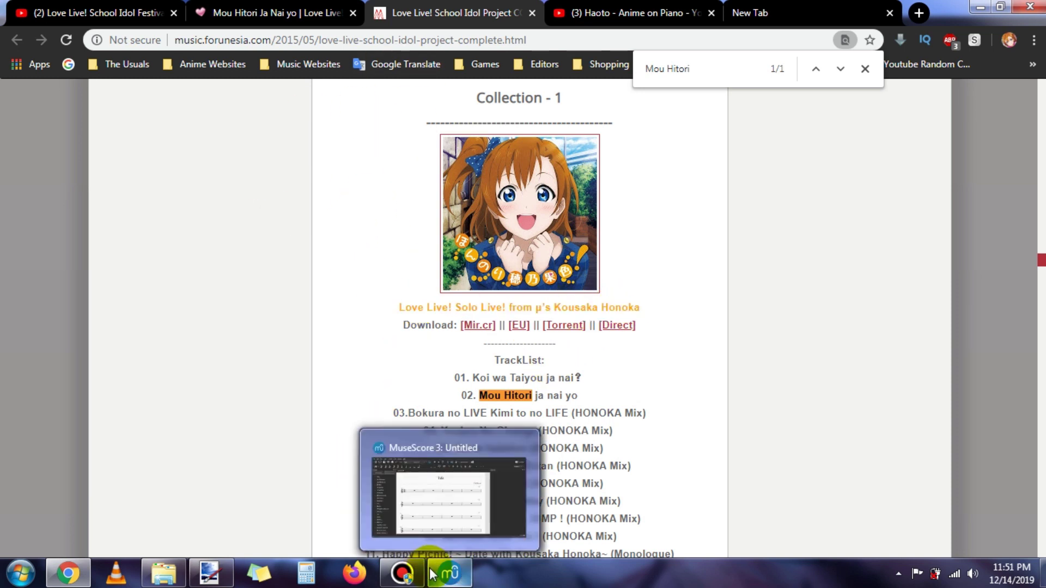
pyautogui.moveTo(402, 306); pyautogui.dragTo(676, 278)
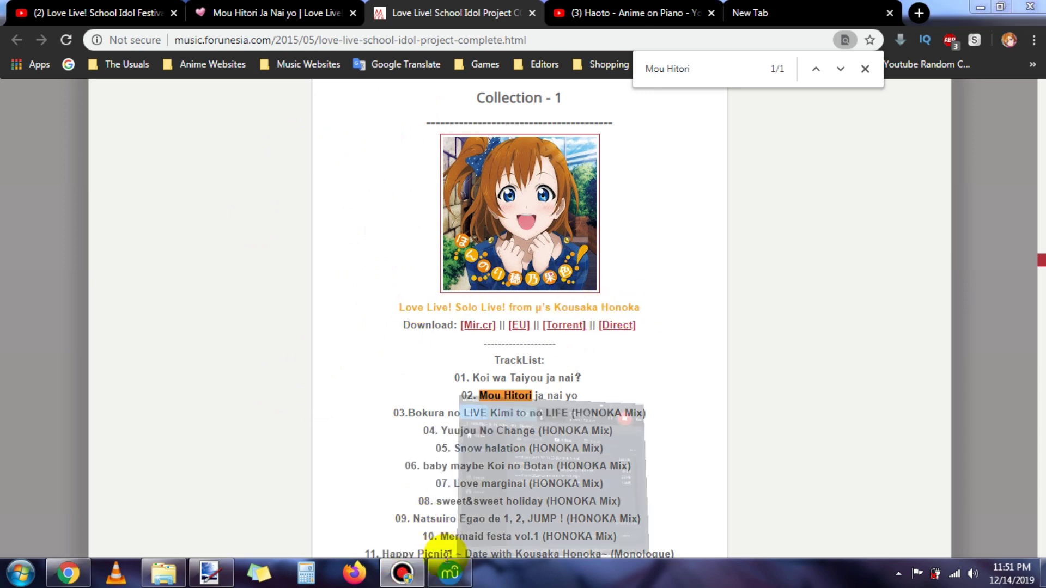
pyautogui.click(414, 479)
pyautogui.hotkey('ctrl', 'v')
pyautogui.hotkey('ctrl', 'z')
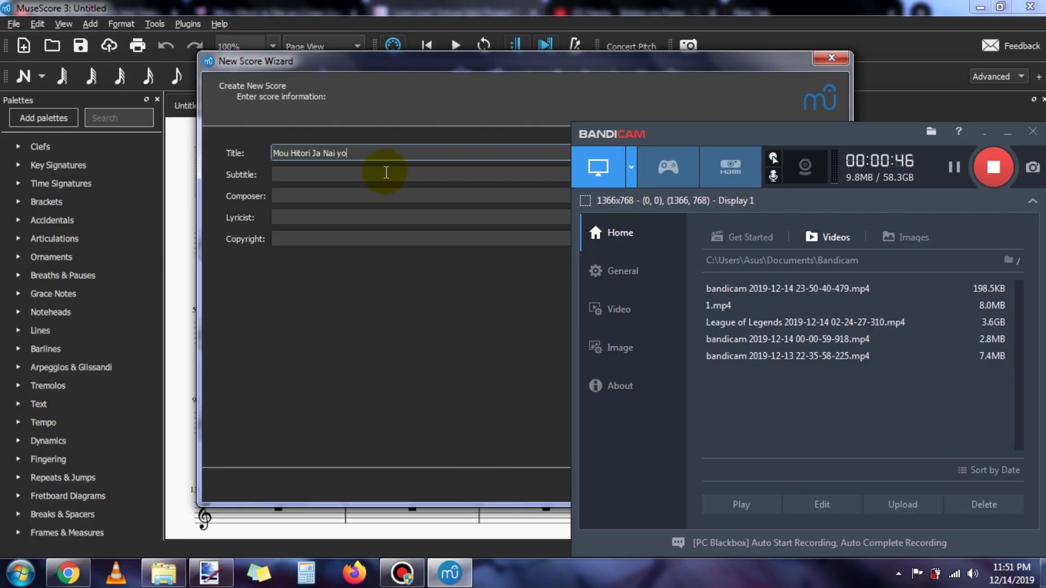
pyautogui.click(415, 177)
pyautogui.hotkey('ctrl', 'v')
# Step: Enter the composer credit 'Composed by Original Artist : Arranged by' followed by the arranger's name
pyautogui.click(434, 196)
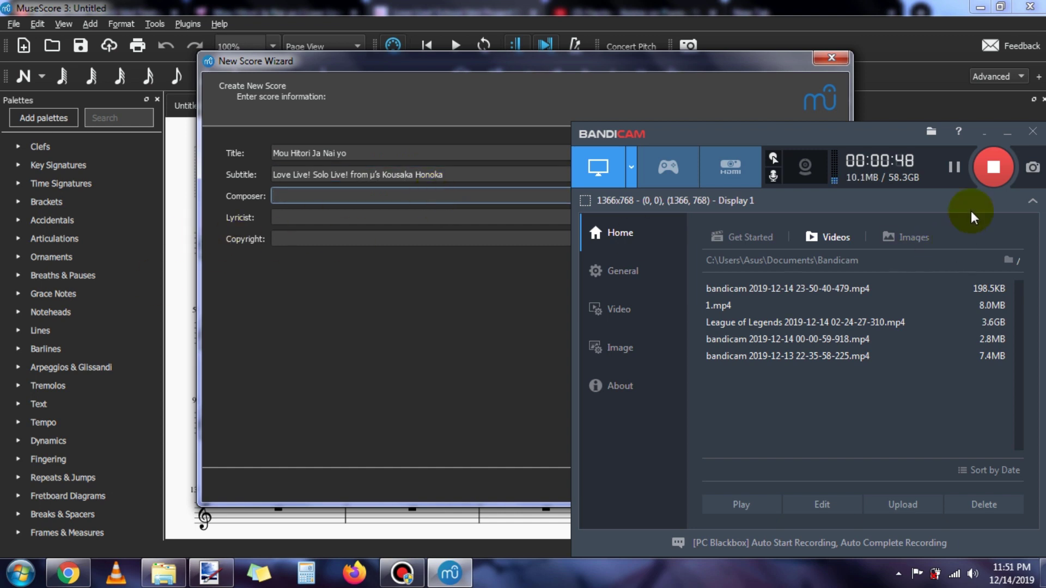
pyautogui.click(1006, 133)
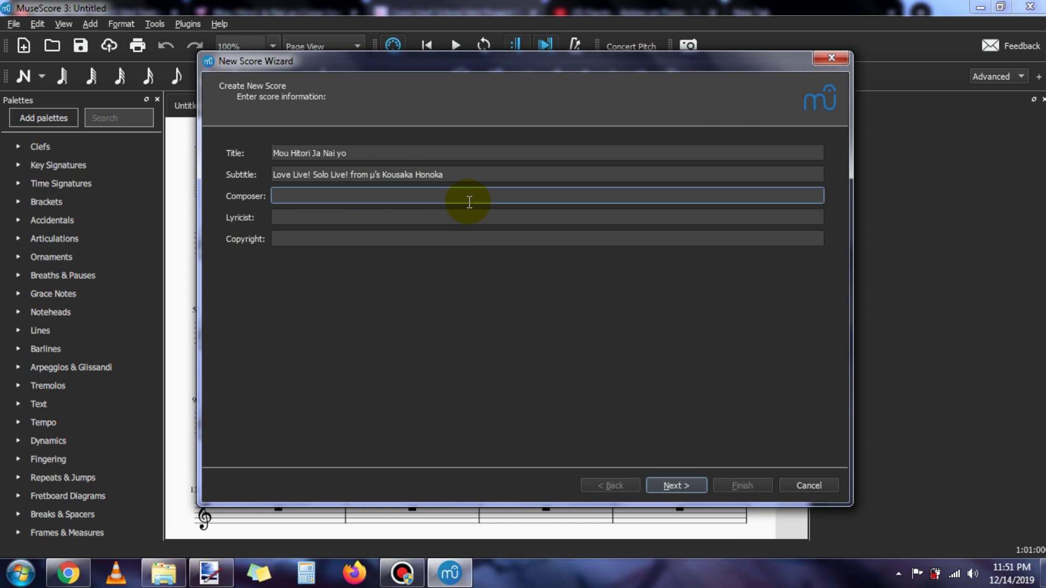
pyautogui.write('Composed by Original Artist : Arranged by Haoto')
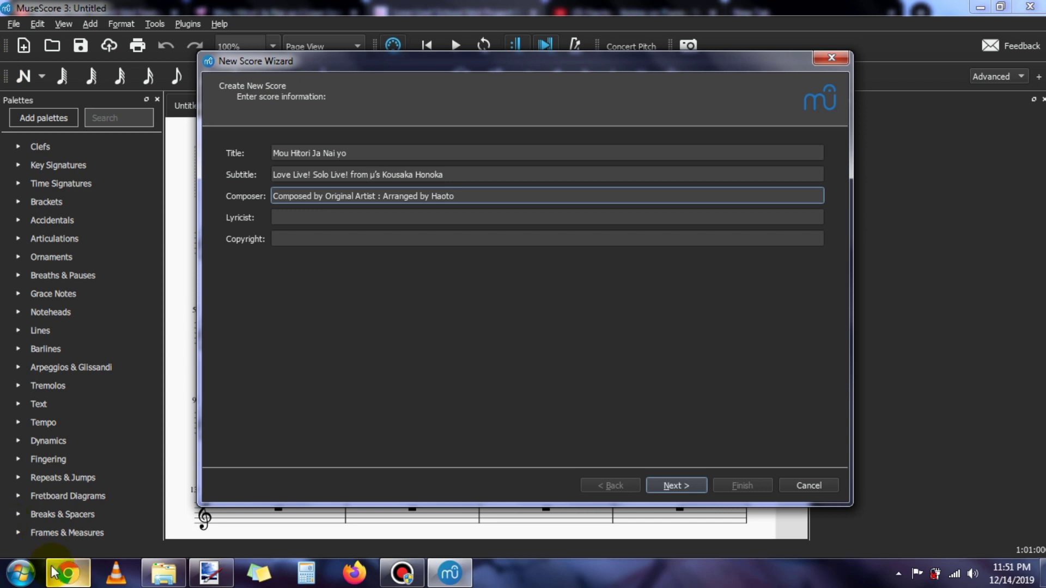
pyautogui.click(68, 572)
# Step: Search 'lyrical nonsense absolute' in a new tab and open the Absolute Soul lyrics page
pyautogui.click(327, 13)
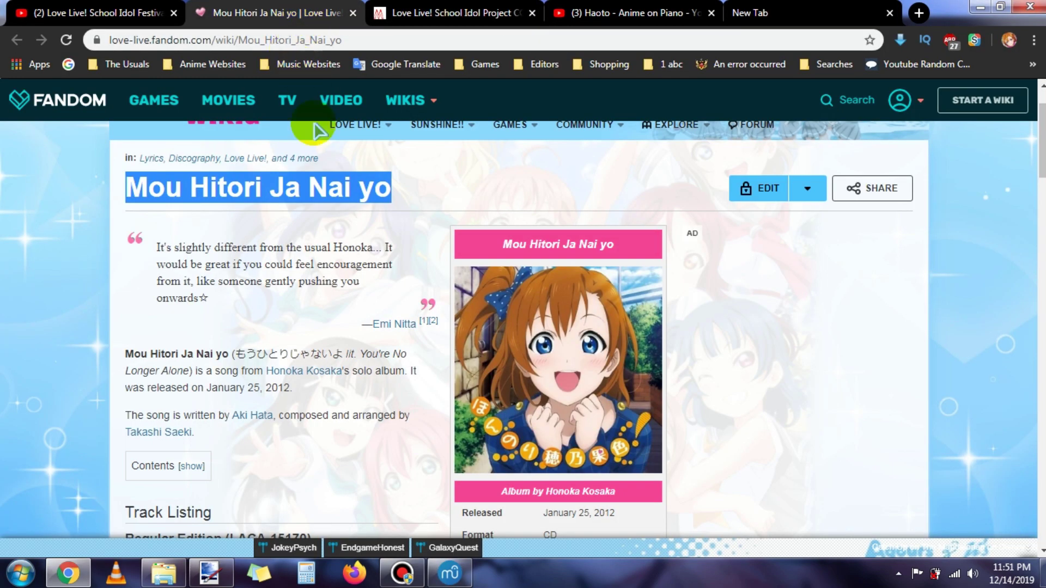
pyautogui.click(225, 224)
pyautogui.scroll(-4, 240, 229)
pyautogui.scroll(2, 255, 233)
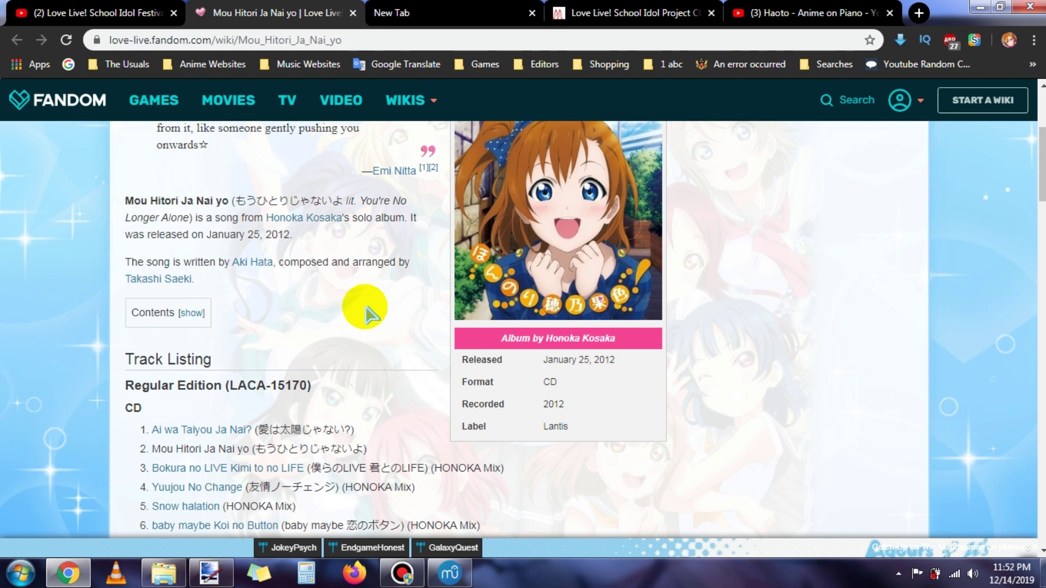
pyautogui.click(419, 13)
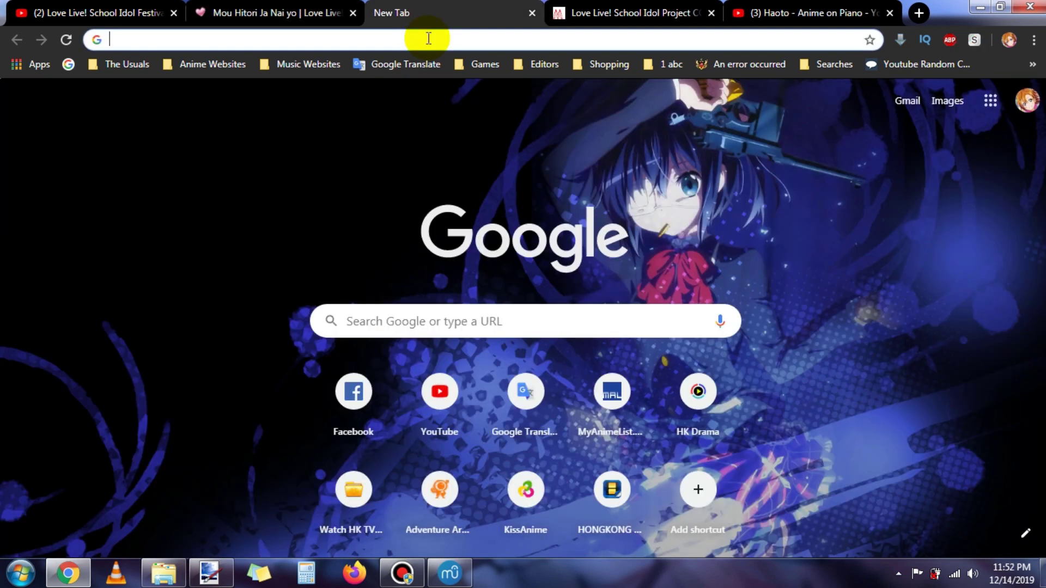
pyautogui.write('ly')
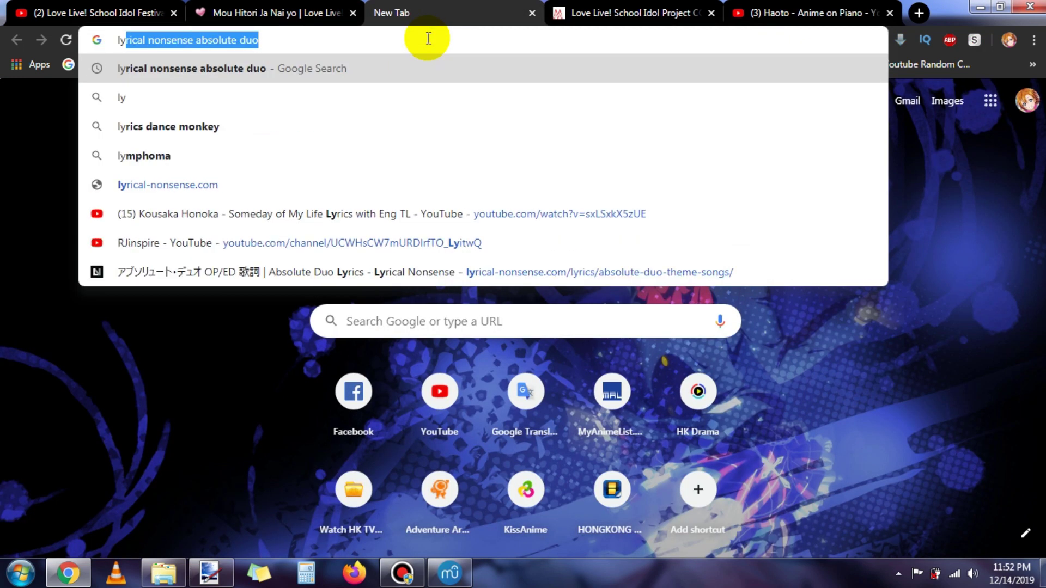
pyautogui.write('rical nonsense absolute d')
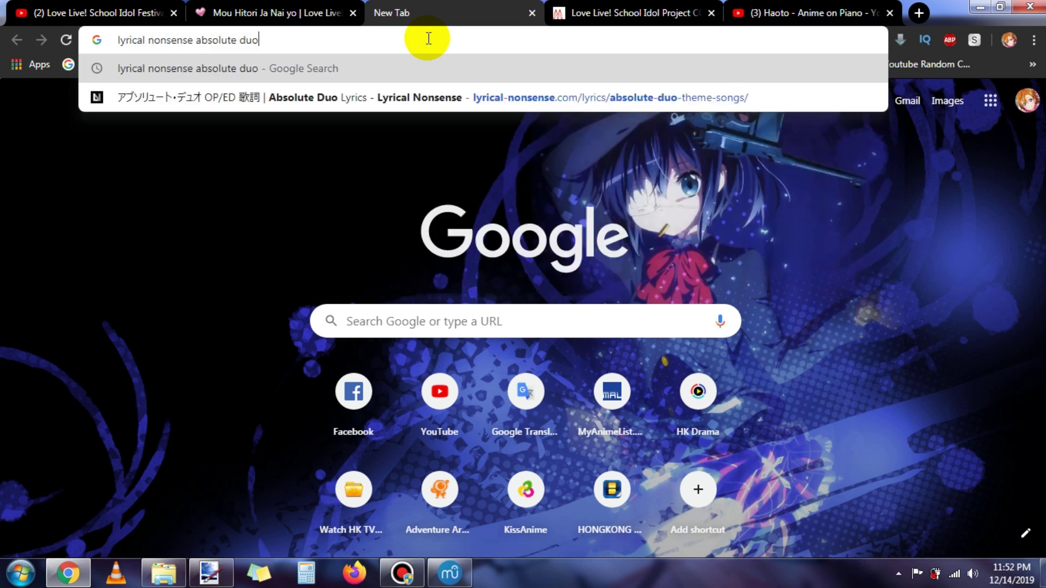
pyautogui.press('BackSpace')
pyautogui.press('BackSpace')
pyautogui.press('BackSpace')
pyautogui.press('BackSpace')
pyautogui.press('BackSpace')
pyautogui.press('BackSpace')
pyautogui.press('BackSpace')
pyautogui.press('BackSpace')
pyautogui.press('BackSpace')
pyautogui.press('BackSpace')
pyautogui.press('BackSpace')
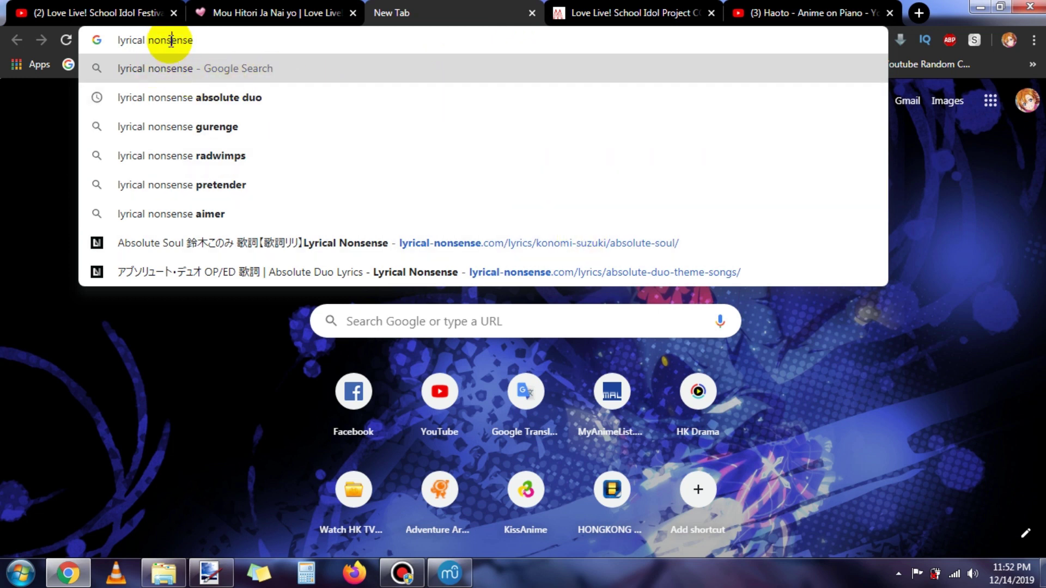
pyautogui.tripleClick(206, 40)
pyautogui.click(221, 47)
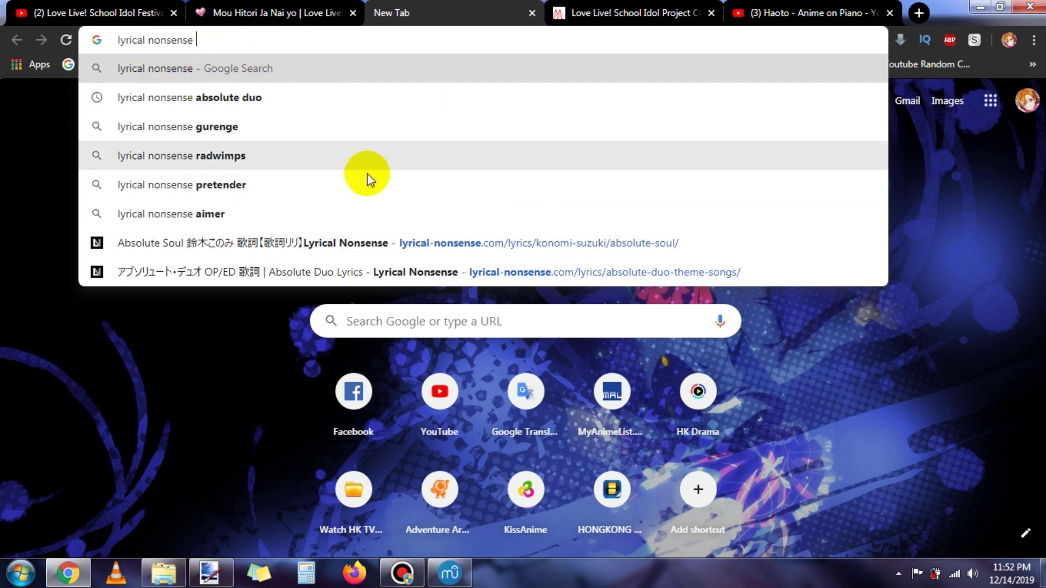
pyautogui.press('Down')
pyautogui.press('Down')
pyautogui.press('Down')
pyautogui.press('Down')
pyautogui.press('Down')
pyautogui.press('Down')
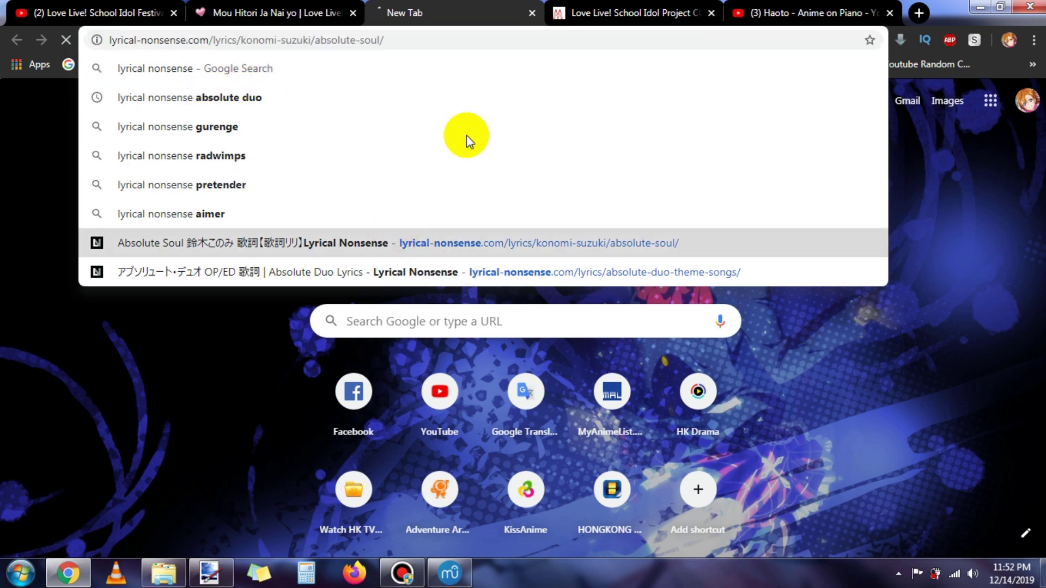
pyautogui.press('Return')
# Step: Review the Absolute Soul release-info table, then go back to the song's wiki tab
pyautogui.scroll(-9, 376, 152)
pyautogui.scroll(7, 403, 228)
pyautogui.scroll(-7, 327, 207)
pyautogui.scroll(6, 306, 221)
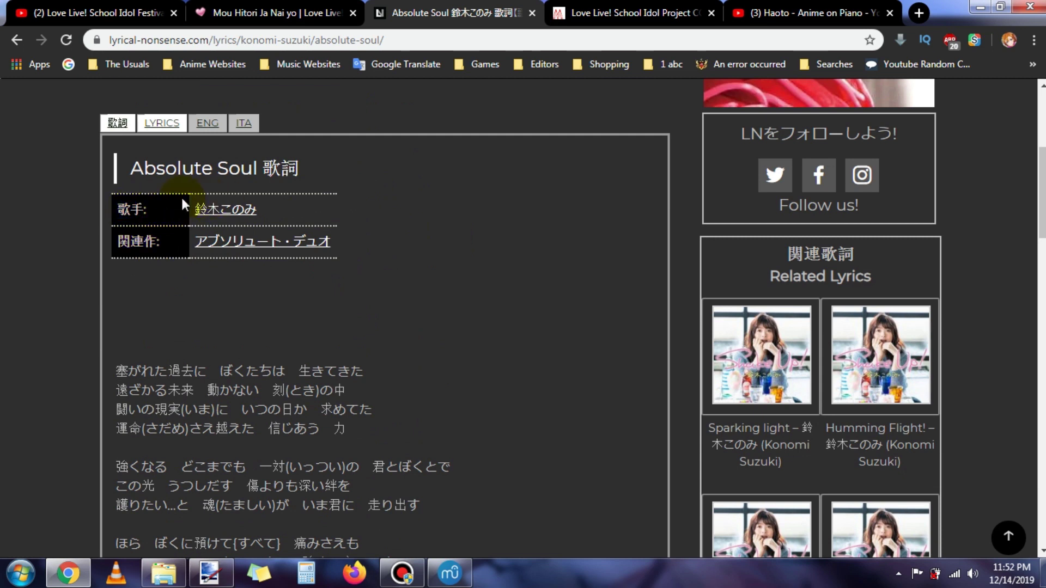
pyautogui.scroll(-15, 181, 196)
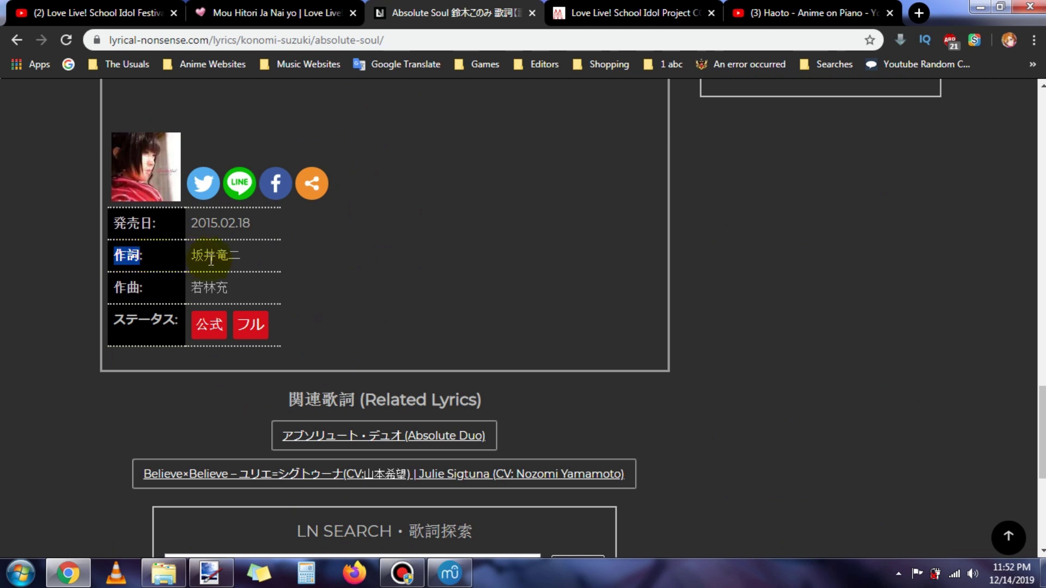
pyautogui.click(394, 237)
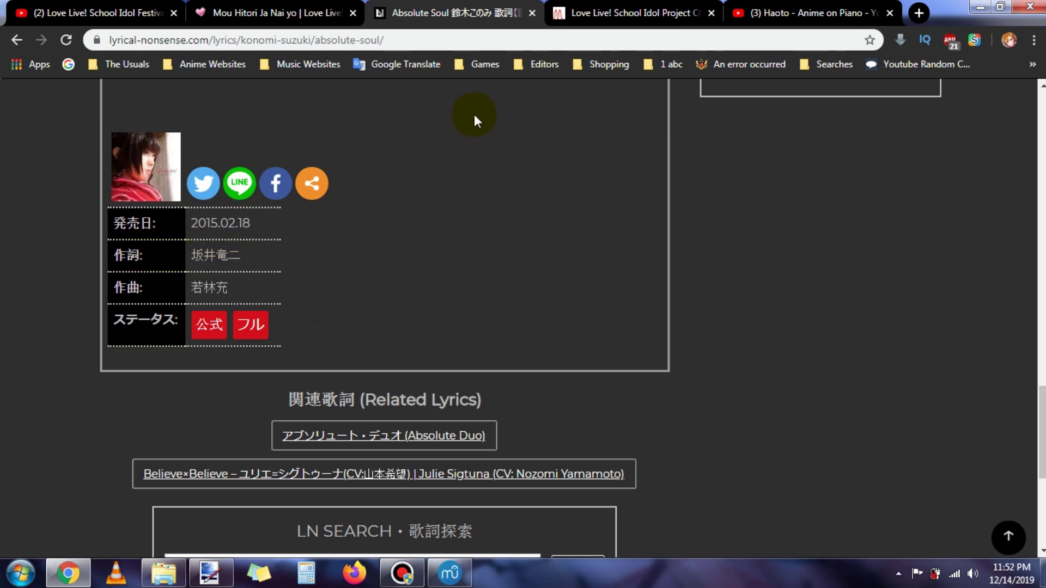
pyautogui.scroll(3, 473, 115)
pyautogui.click(289, 3)
# Step: Close the Absolute Soul tab and return to the song's Fandom wiki page
pyautogui.click(417, 2)
pyautogui.hotkey('ctrl', 'w')
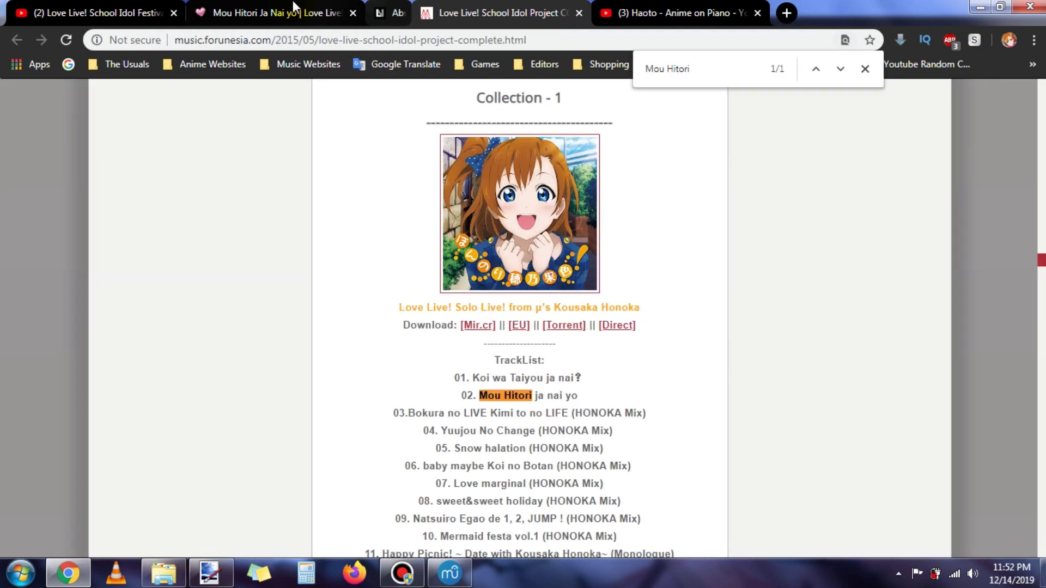
pyautogui.click(292, 7)
pyautogui.scroll(2, 288, 338)
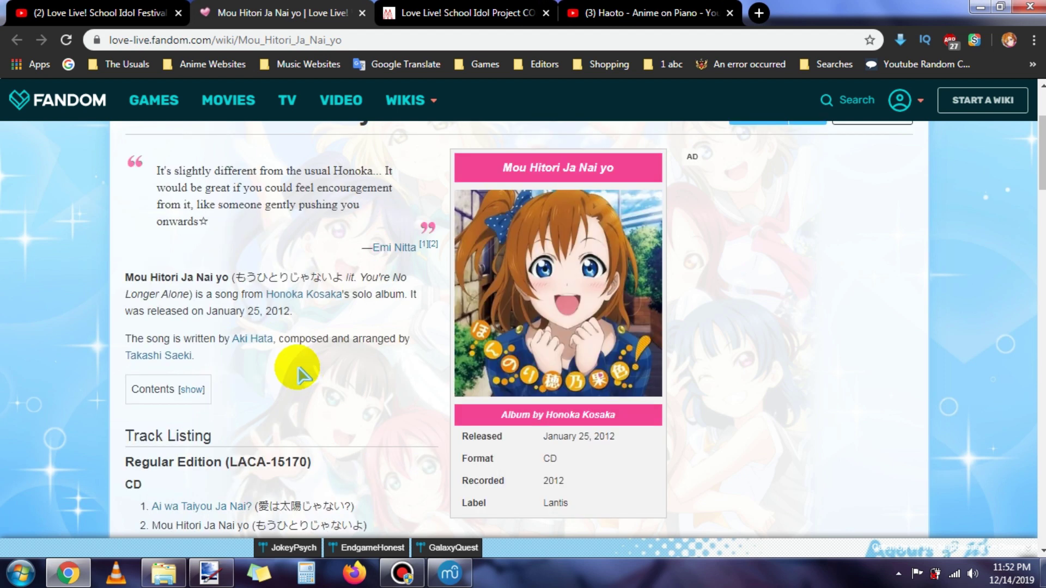
pyautogui.click(759, 12)
pyautogui.hotkey('ctrl', 'w')
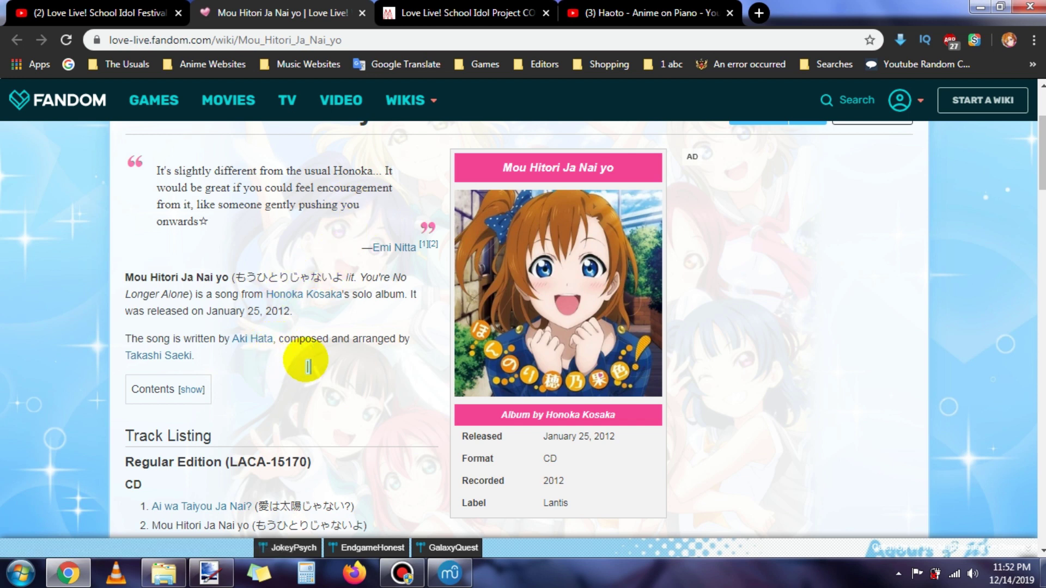
# Step: Copy the composer's name from the article into the score's composer credit
pyautogui.moveTo(215, 358); pyautogui.dragTo(137, 358)
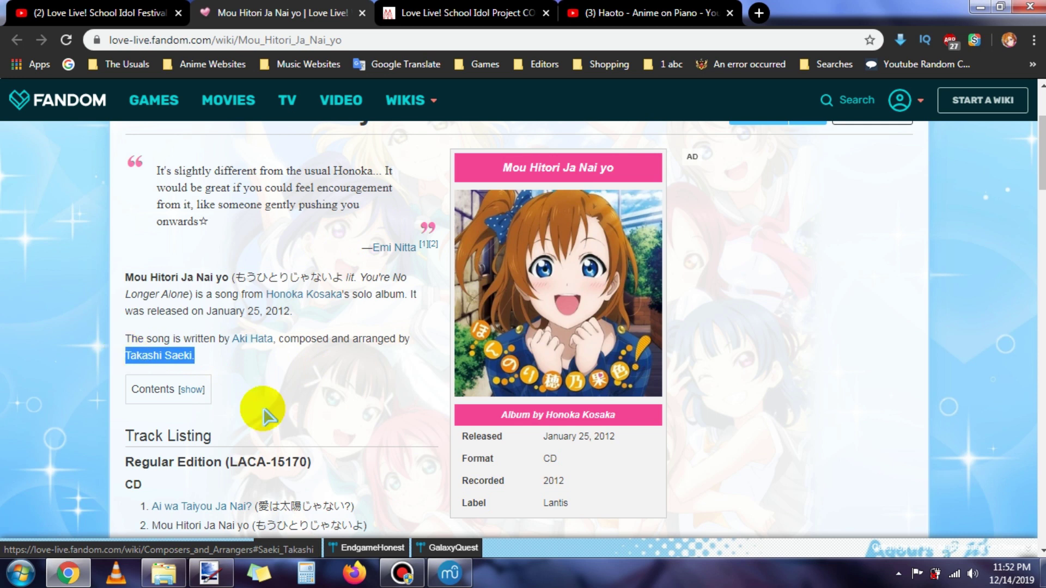
pyautogui.click(450, 573)
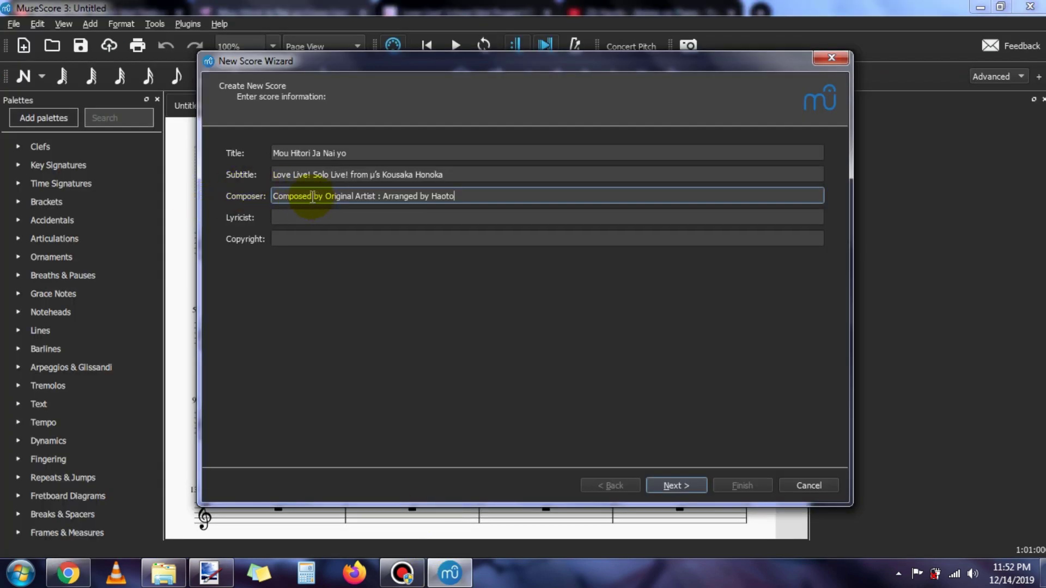
pyautogui.write('Takashi Saeki')
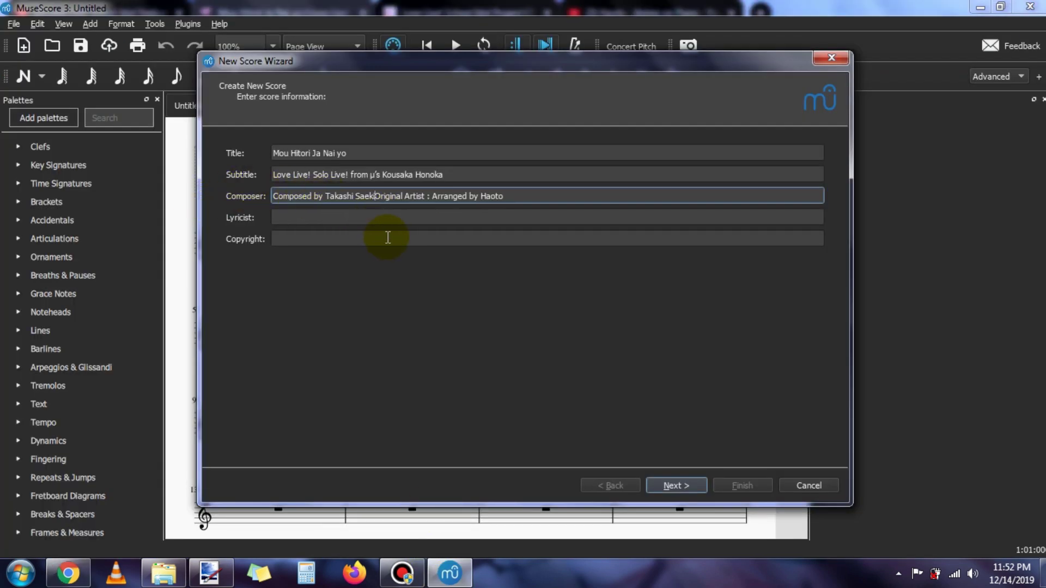
pyautogui.click(68, 573)
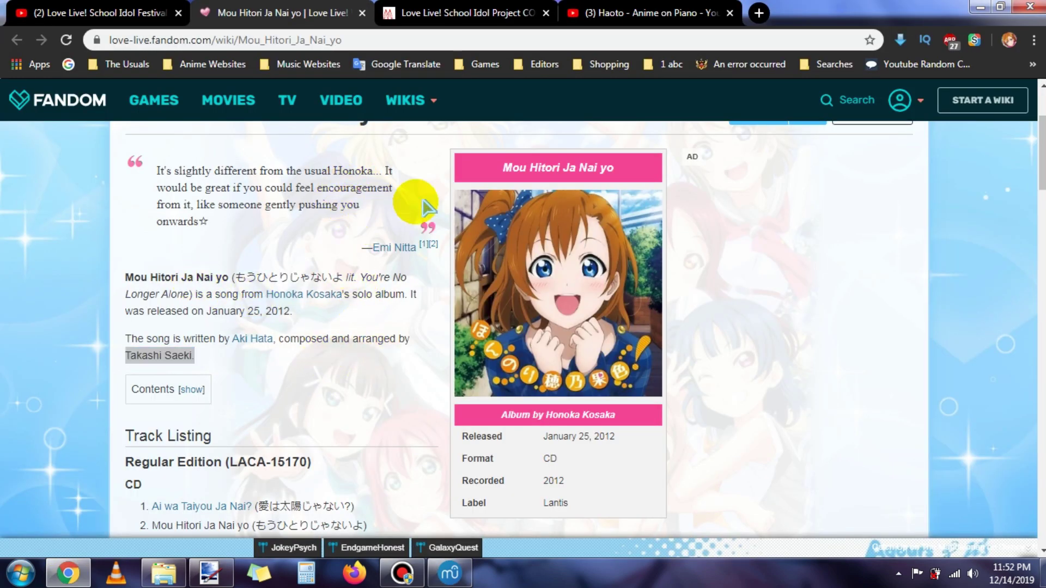
# Step: Search Google for the original singer's name in a new tab
pyautogui.hotkey('ctrl', 't')
pyautogui.moveTo(735, 11); pyautogui.dragTo(422, 45)
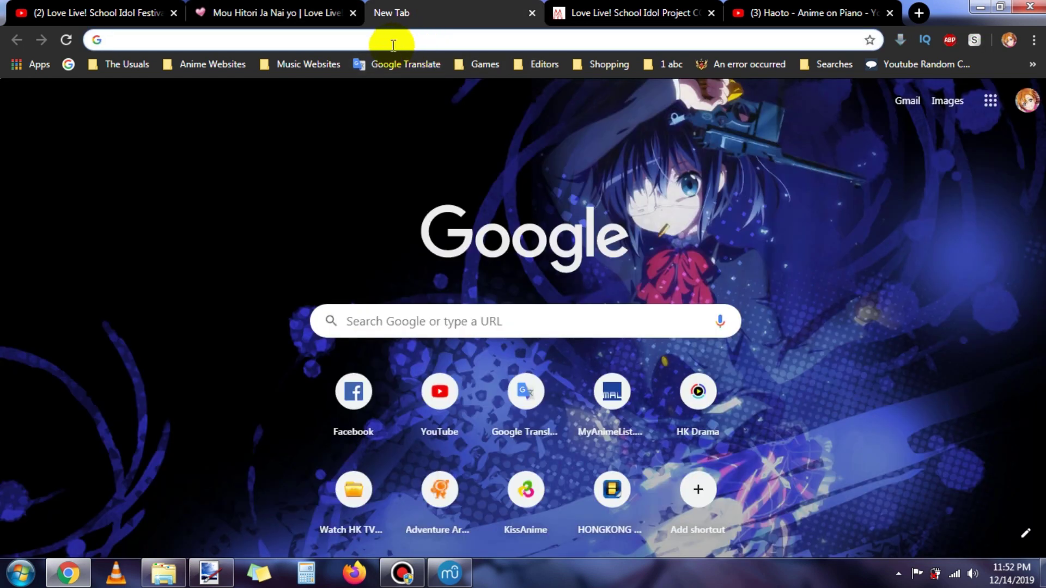
pyautogui.write('Emi Nitta')
pyautogui.hotkey('ctrl', 'a')
pyautogui.hotkey('ctrl', 'c')
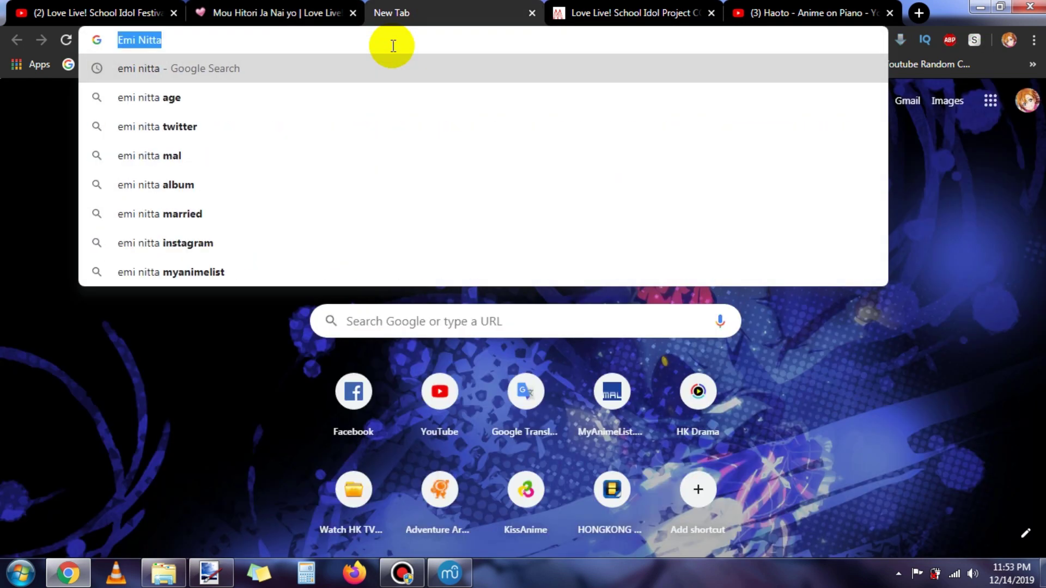
pyautogui.press('Return')
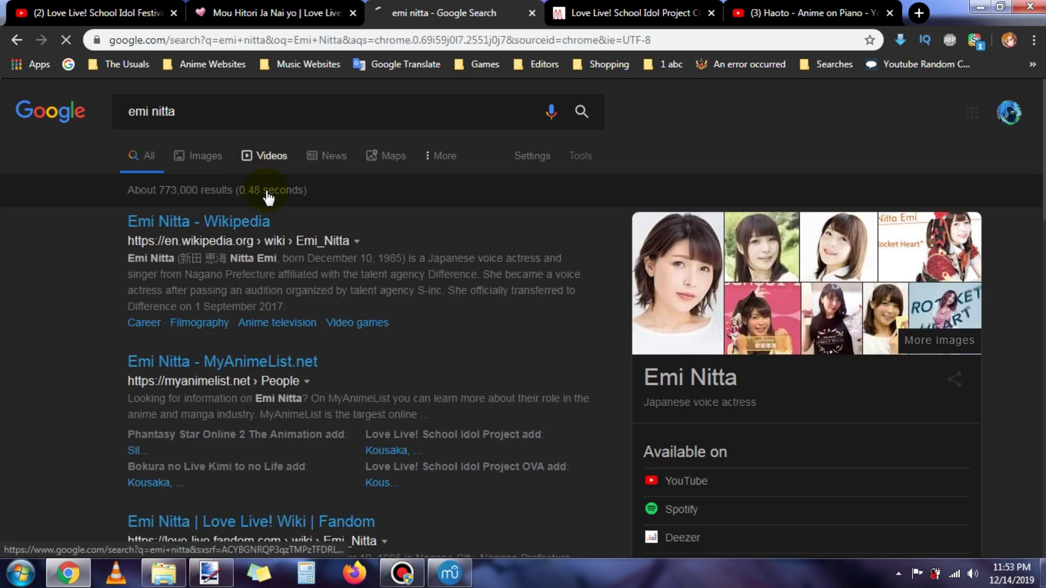
pyautogui.moveTo(268, 197); pyautogui.dragTo(613, 279)
pyautogui.click(325, 220)
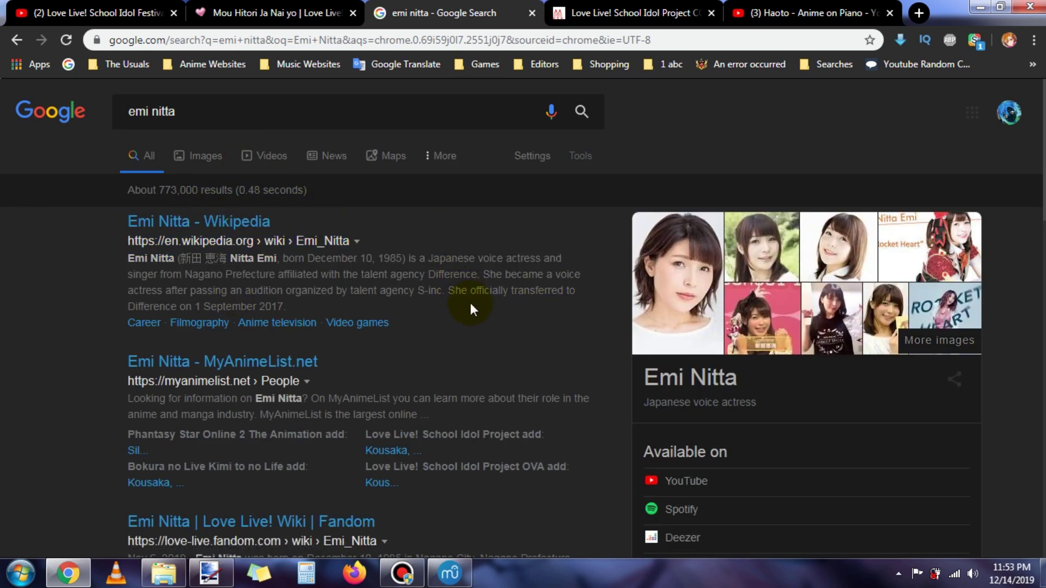
# Step: Insert the singer's name before 'Arranged' in the composer credit
pyautogui.moveTo(449, 572)
pyautogui.click(447, 534)
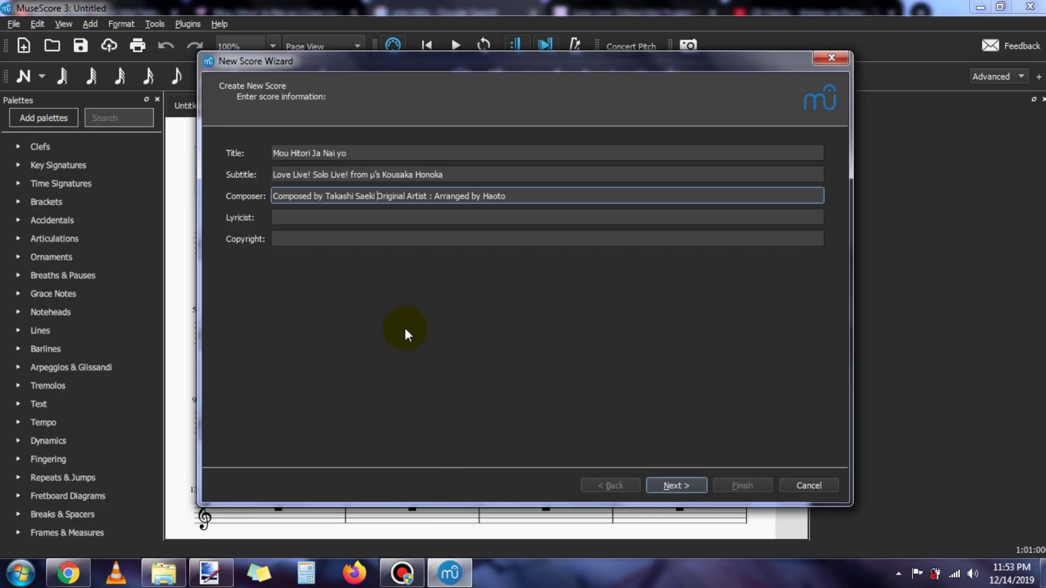
pyautogui.click(436, 196)
pyautogui.hotkey('ctrl', 'v')
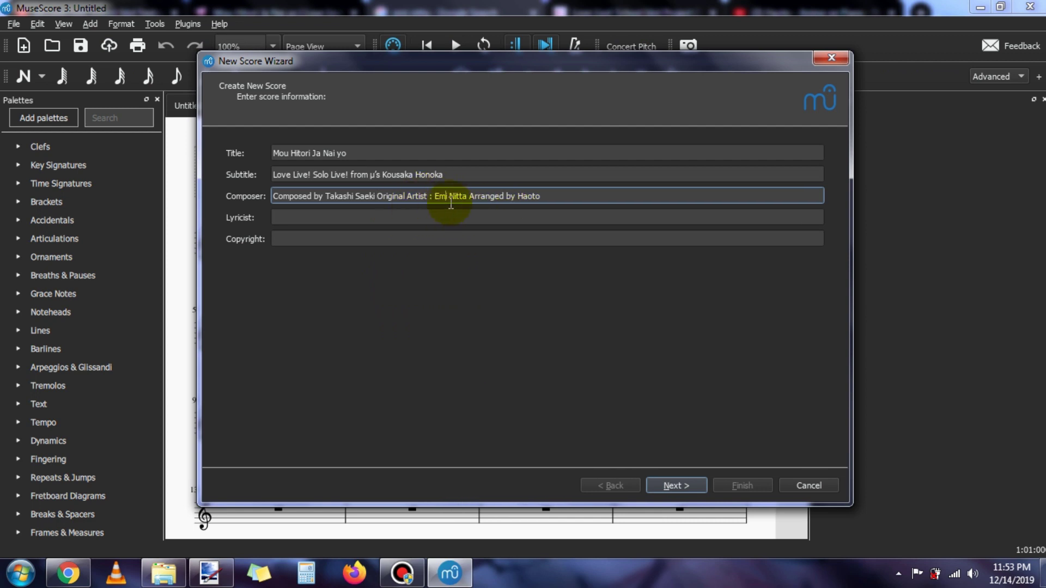
# Step: Replace 'Short Version' in the lyricist line so it reads 'Game Size'
pyautogui.click(373, 216)
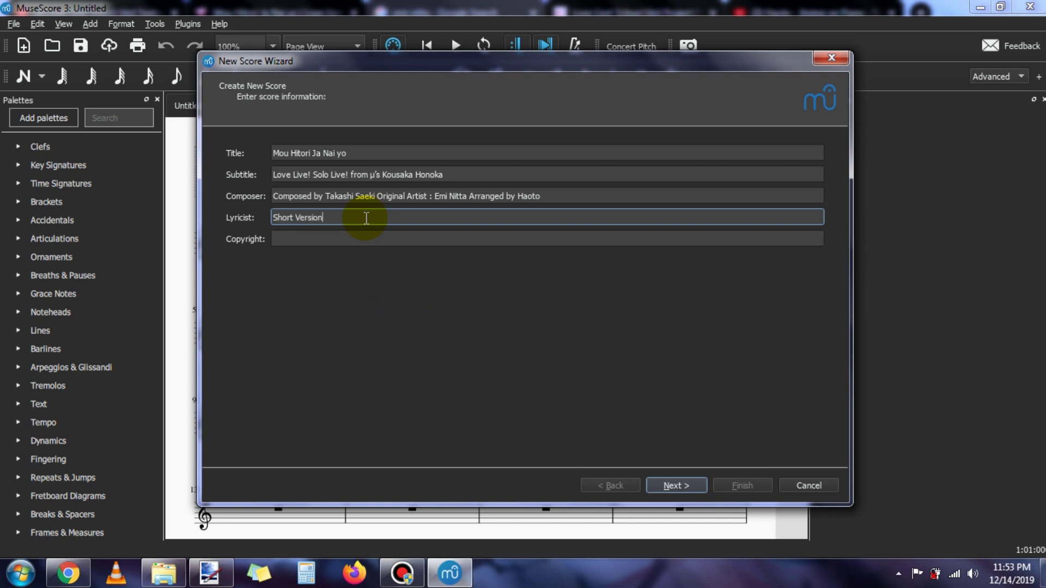
pyautogui.moveTo(366, 217); pyautogui.dragTo(288, 218)
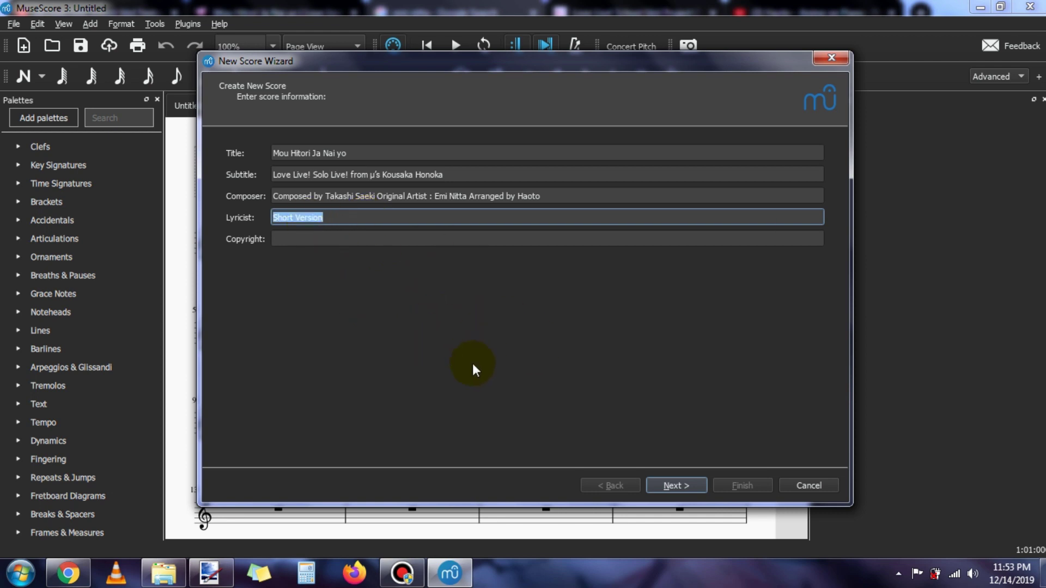
pyautogui.write('Game Size')
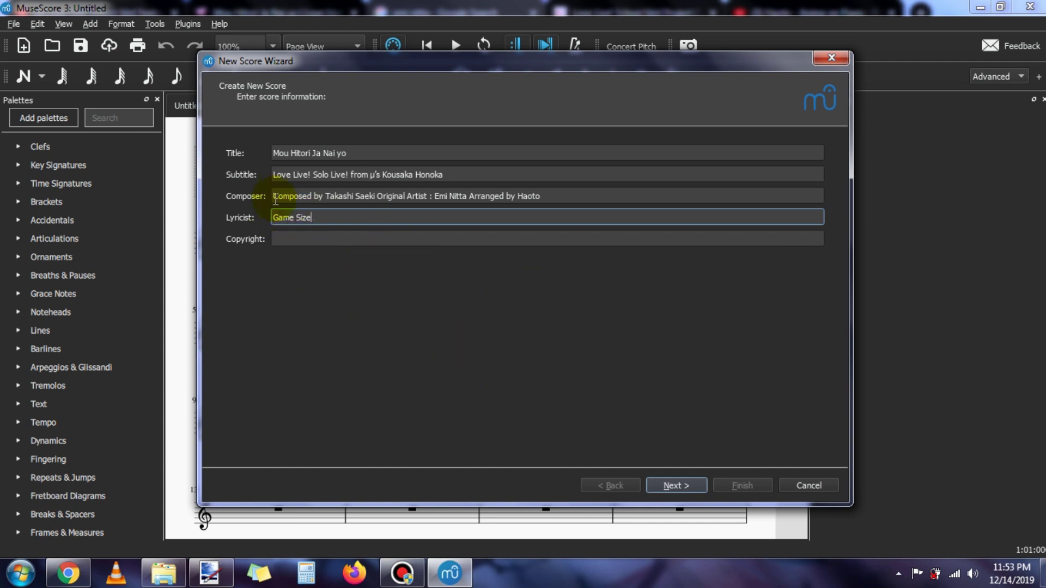
# Step: Leave the copyright line empty and continue to template selection
pyautogui.click(278, 244)
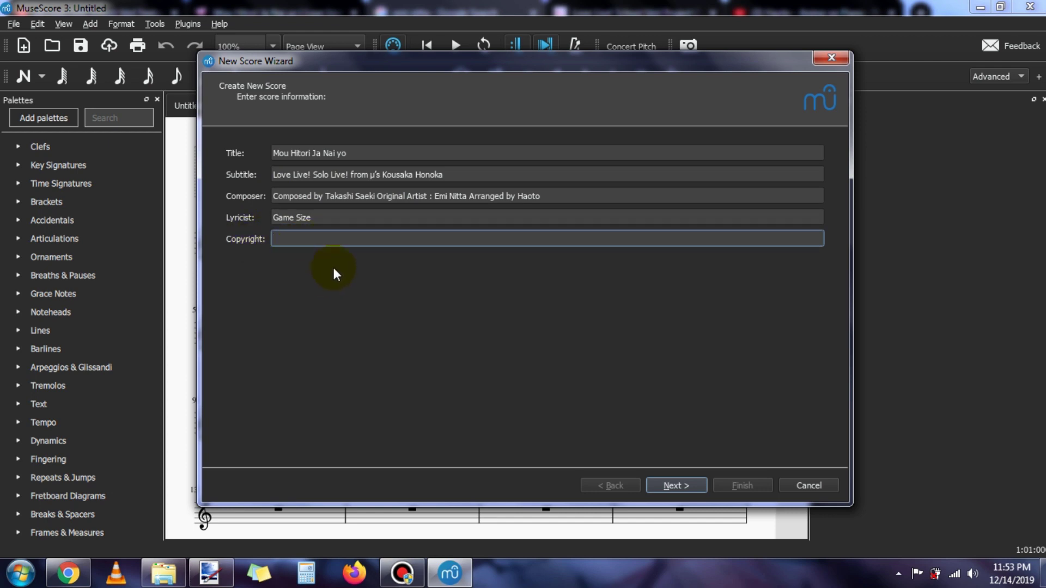
pyautogui.write('asdasdasdasdasdaswrwqer')
pyautogui.doubleClick(348, 240)
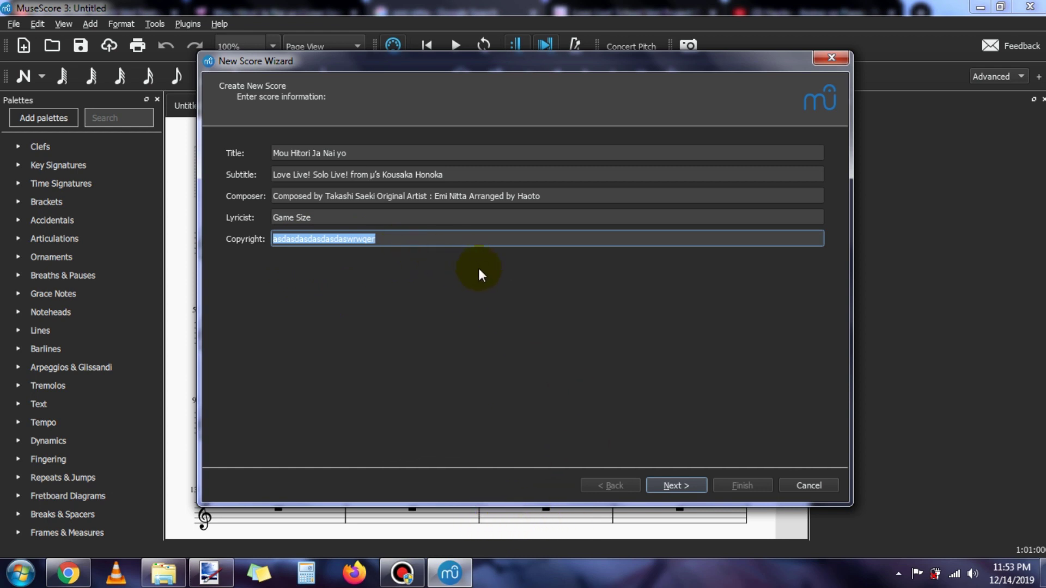
pyautogui.press('BackSpace')
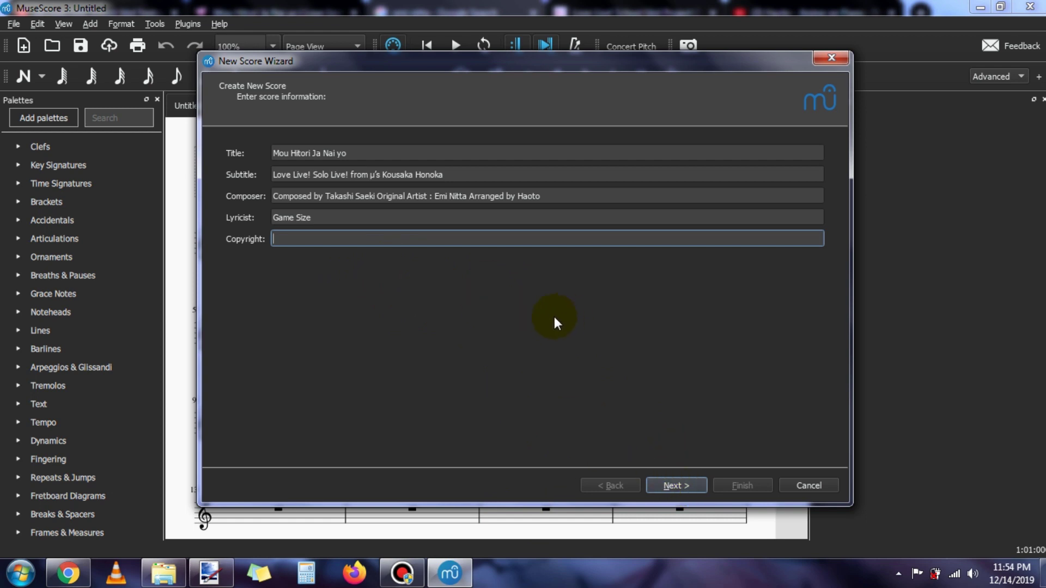
pyautogui.click(673, 483)
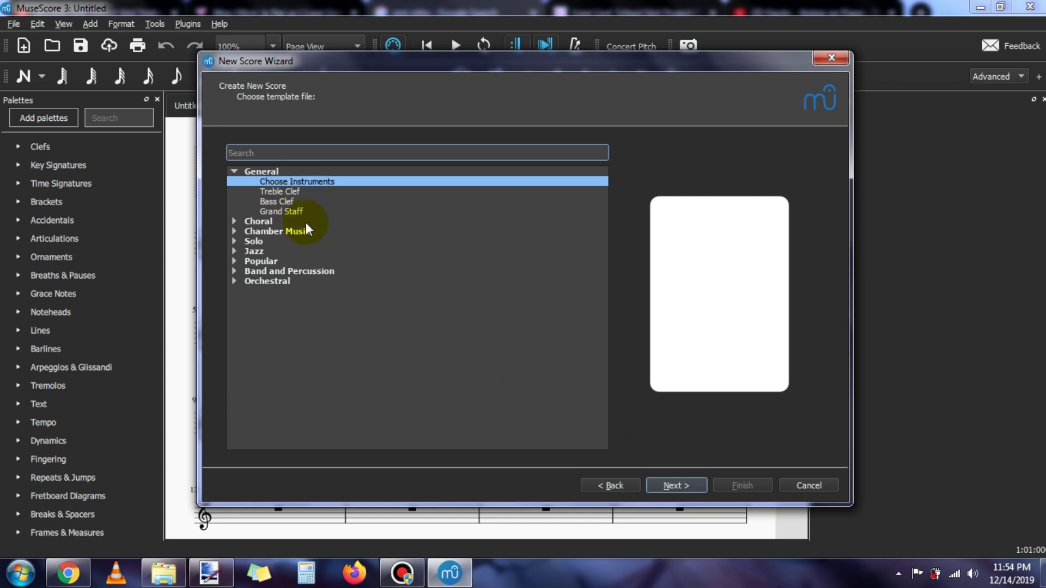
# Step: Create a Grand Staff score with a tempo marking, 4/4 time and 32 measures
pyautogui.click(294, 211)
pyautogui.click(611, 485)
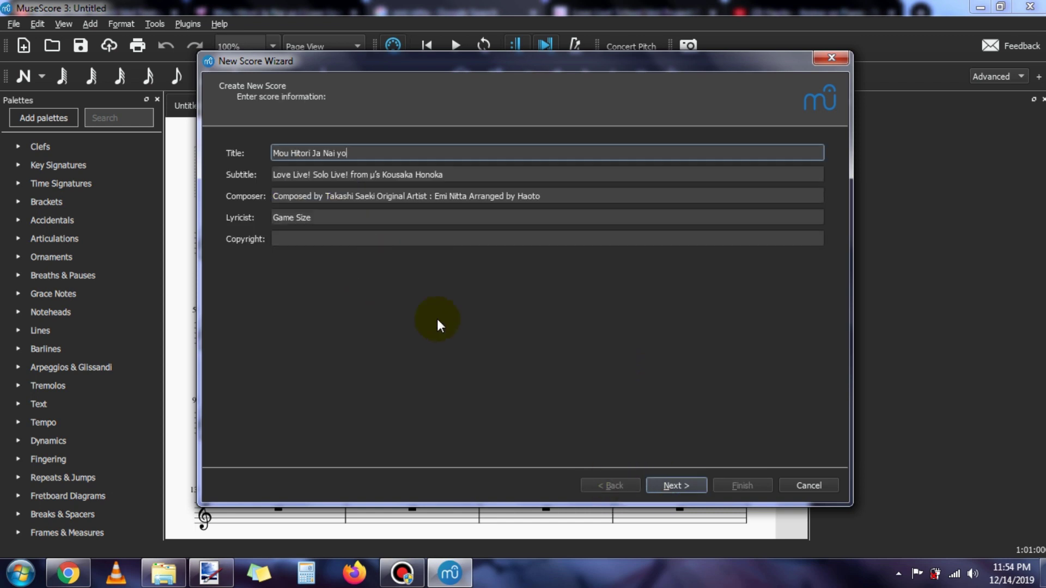
pyautogui.click(675, 486)
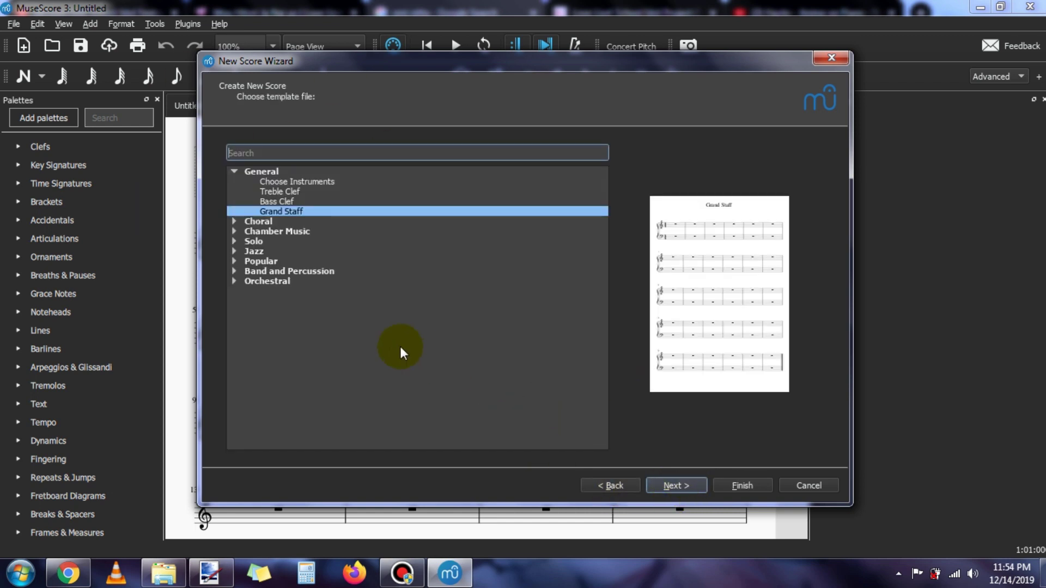
pyautogui.click(294, 212)
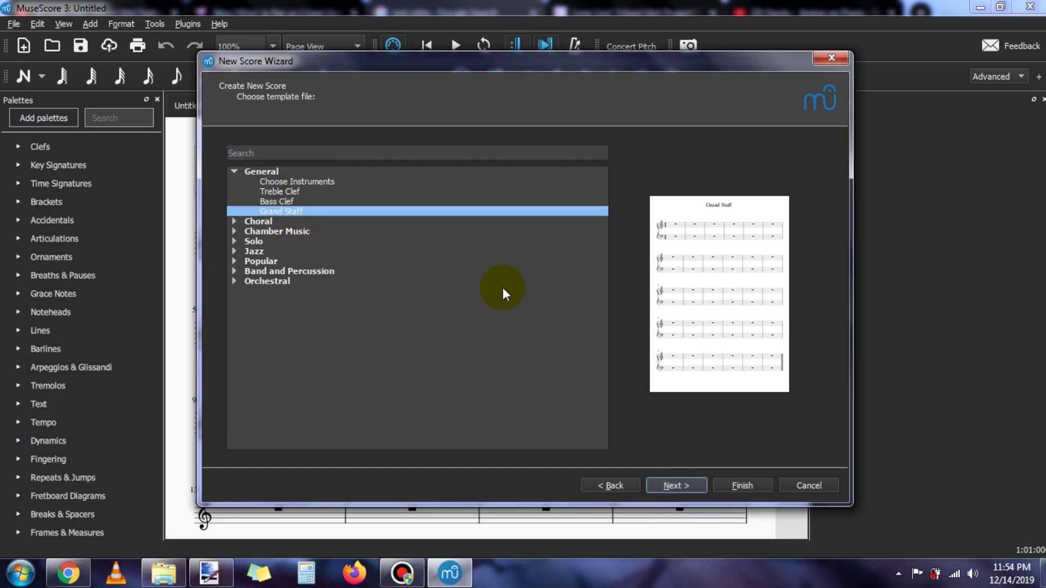
pyautogui.click(673, 485)
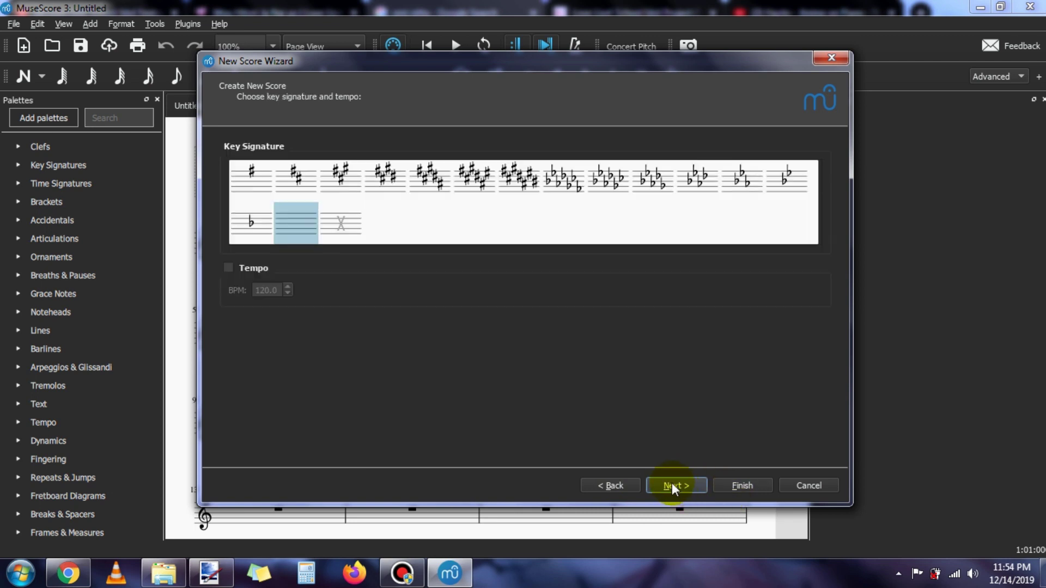
pyautogui.click(251, 269)
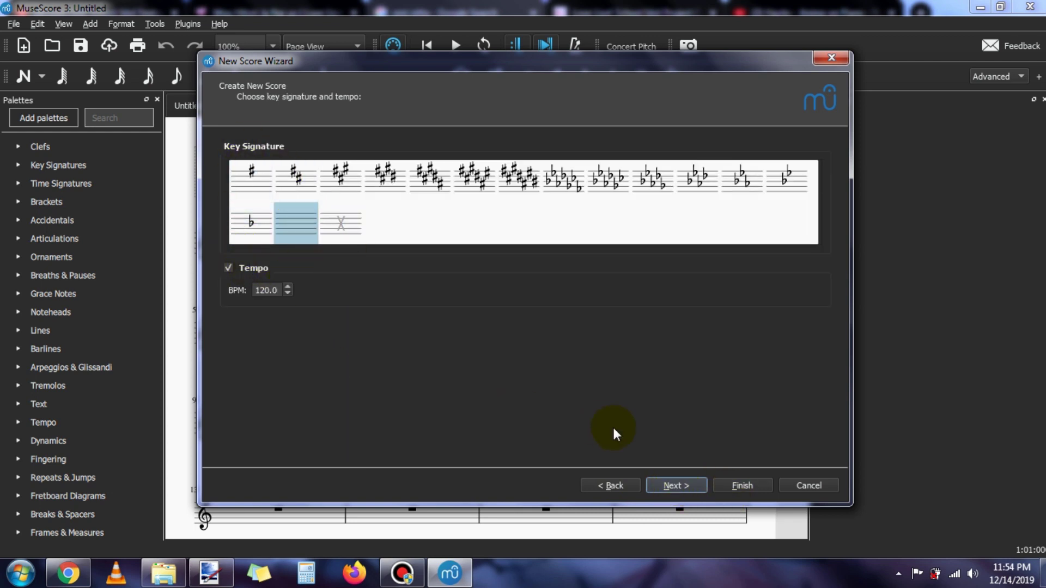
pyautogui.click(675, 485)
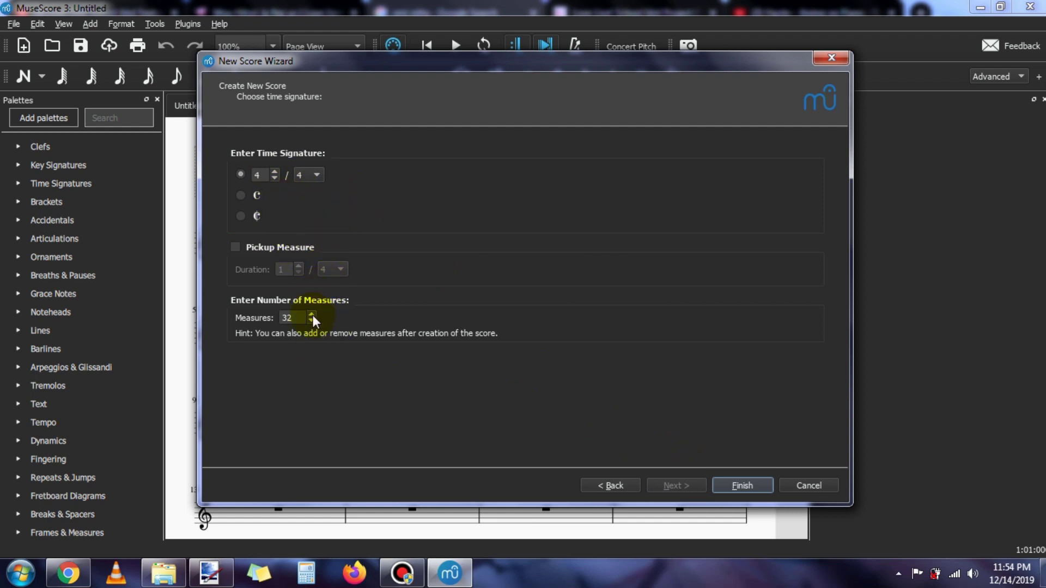
pyautogui.click(744, 487)
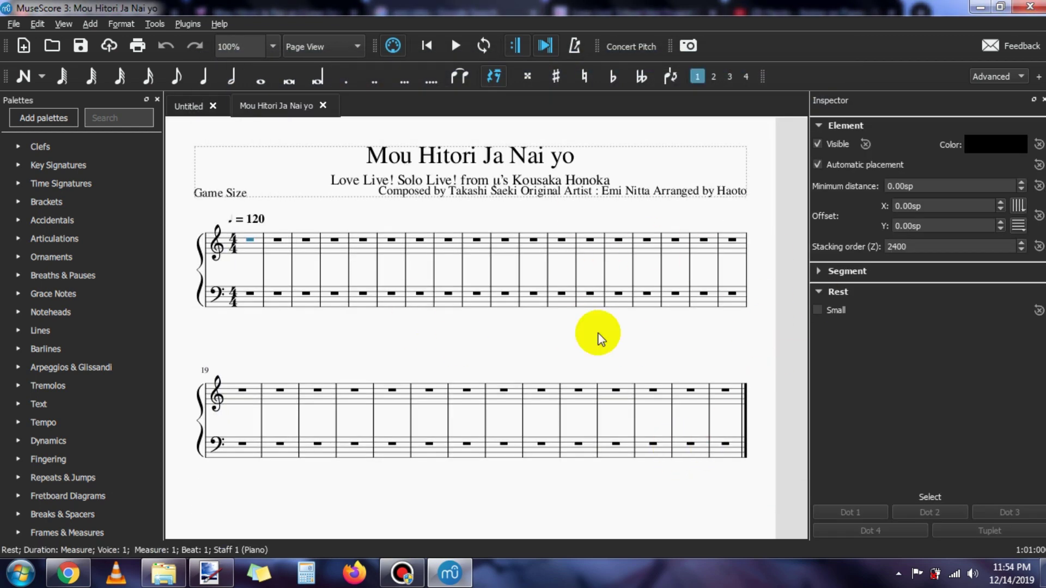
# Step: Break the composer credit so the 'Original' and 'Arranged' parts sit on separate lines
pyautogui.click(610, 353)
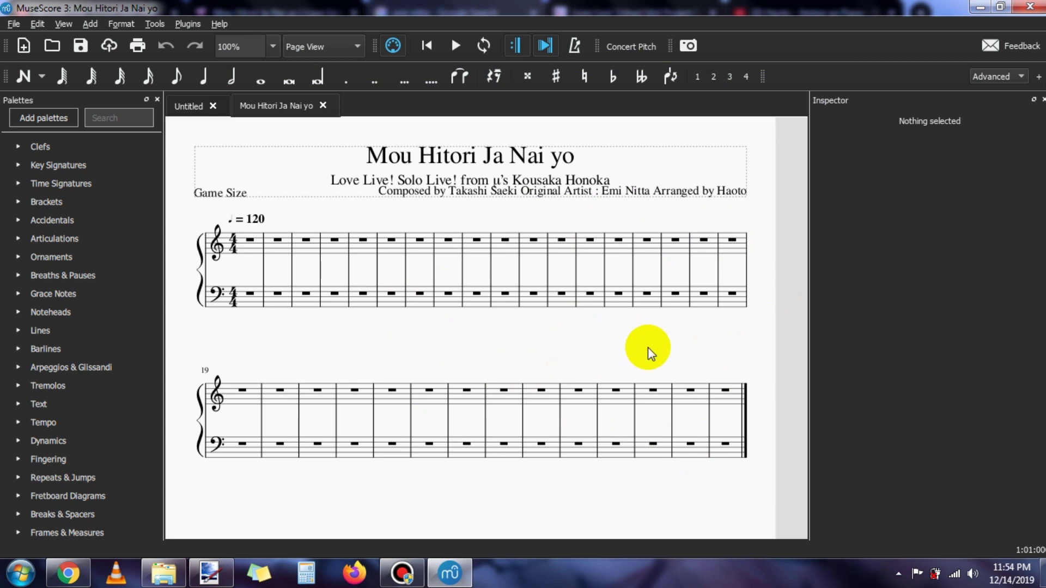
pyautogui.doubleClick(655, 191)
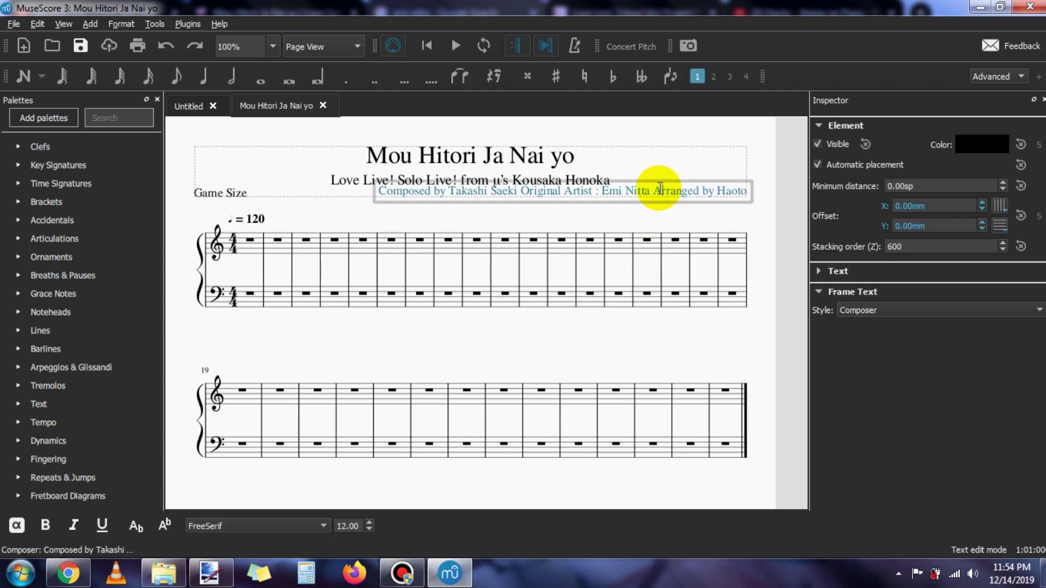
pyautogui.press('BackSpace')
pyautogui.press('Return')
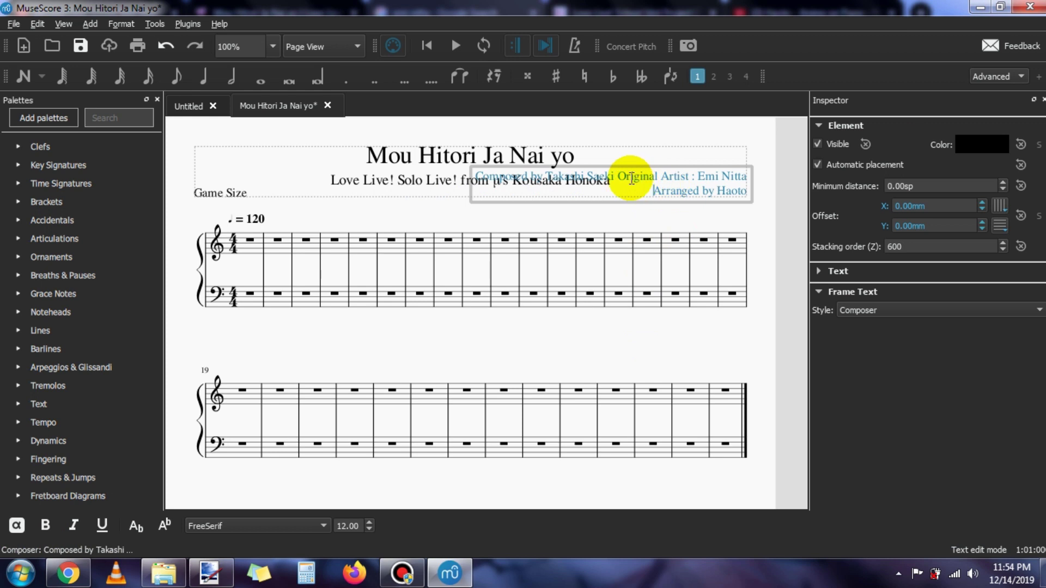
pyautogui.press('Return')
pyautogui.click(646, 207)
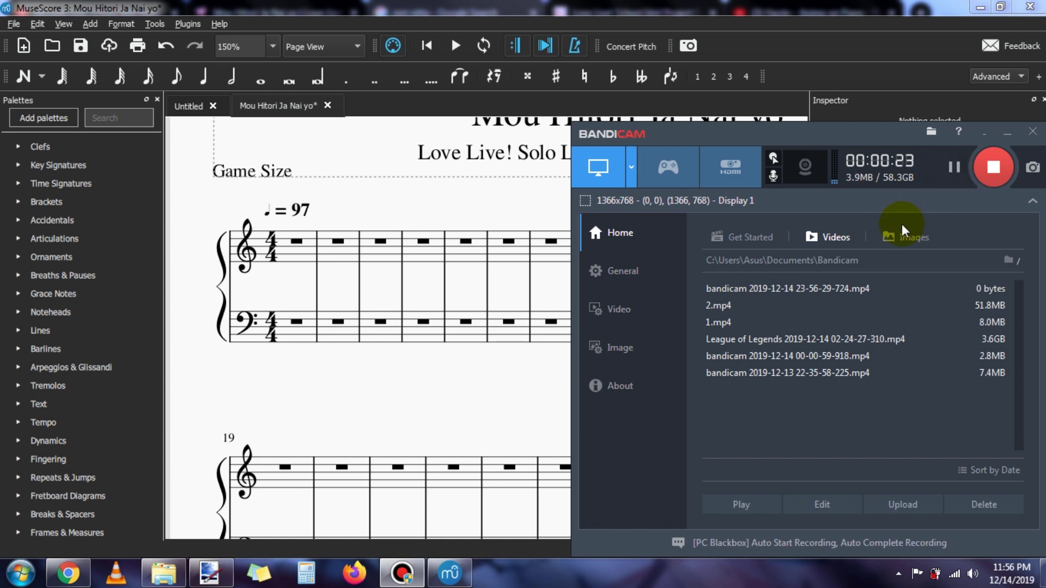
# Step: Shift the score view around the opening measures and minimize the Bandicam window
pyautogui.hscroll(2, 350, 361)
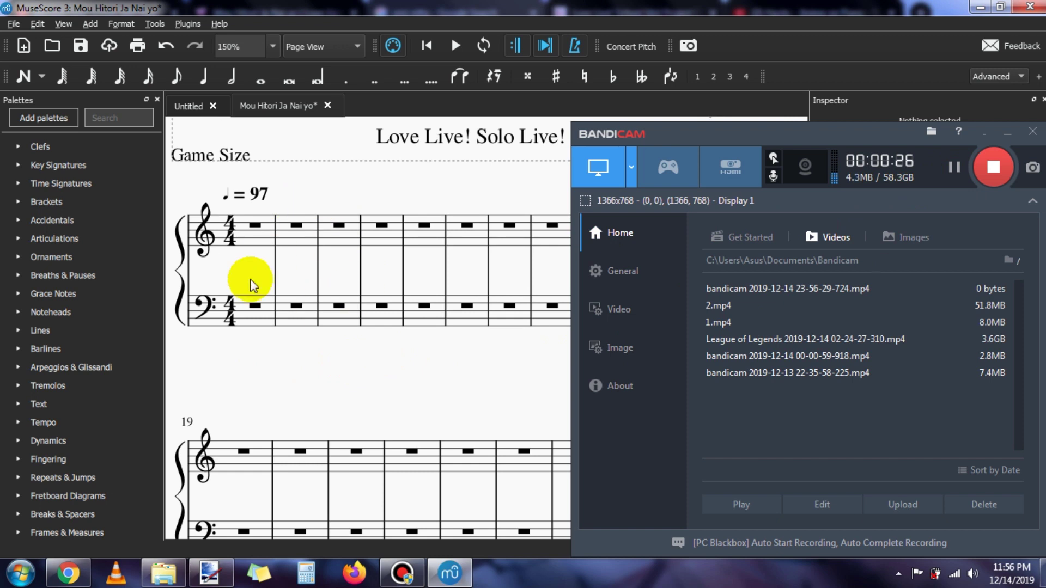
pyautogui.hscroll(-1, 329, 313)
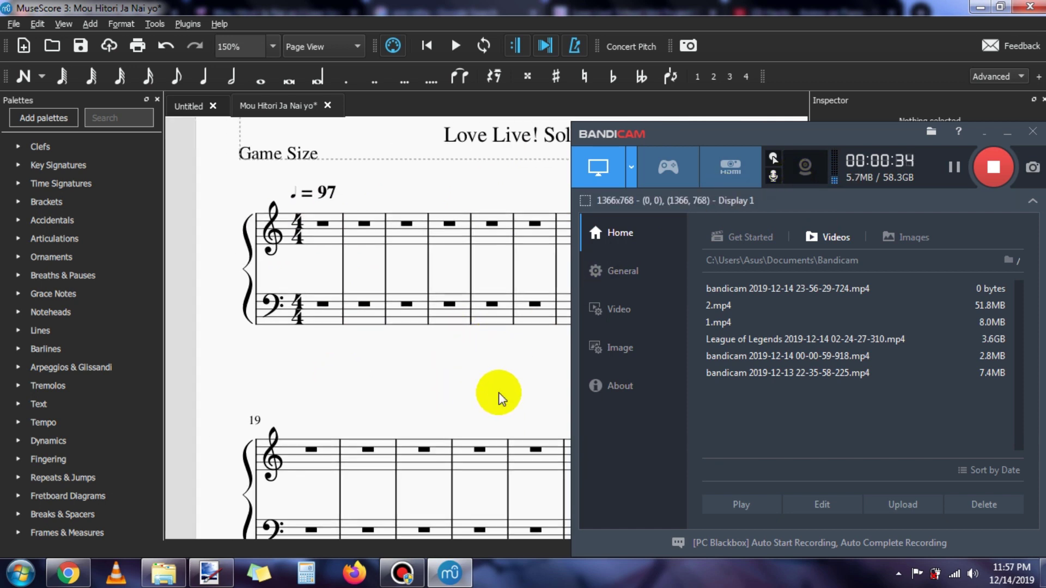
pyautogui.moveTo(451, 407); pyautogui.dragTo(498, 392)
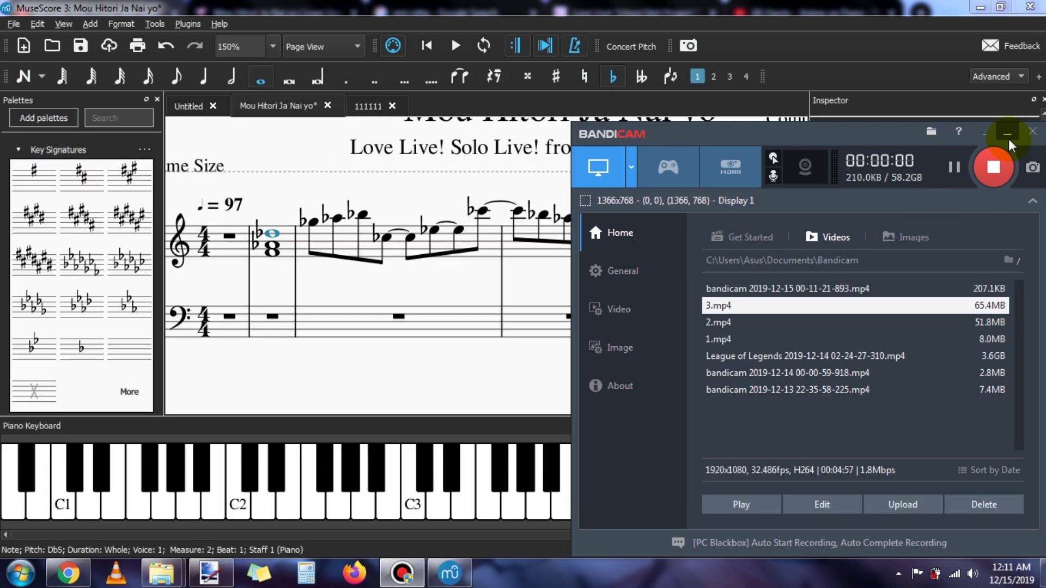
pyautogui.click(1008, 136)
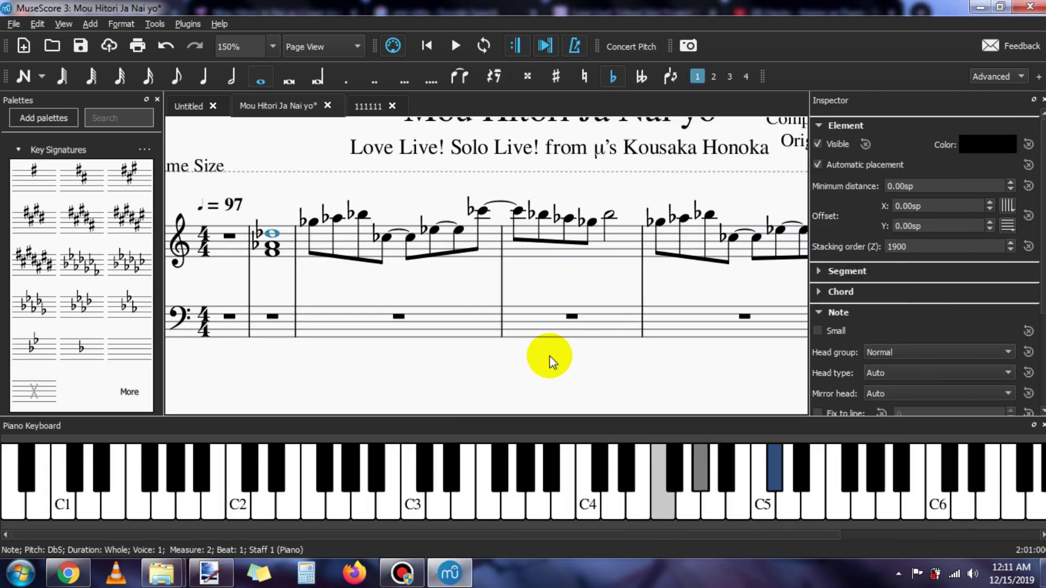
# Step: Apply the G♭ major (six flats) key signature from measure 1 across both staves
pyautogui.moveTo(549, 358); pyautogui.dragTo(503, 365)
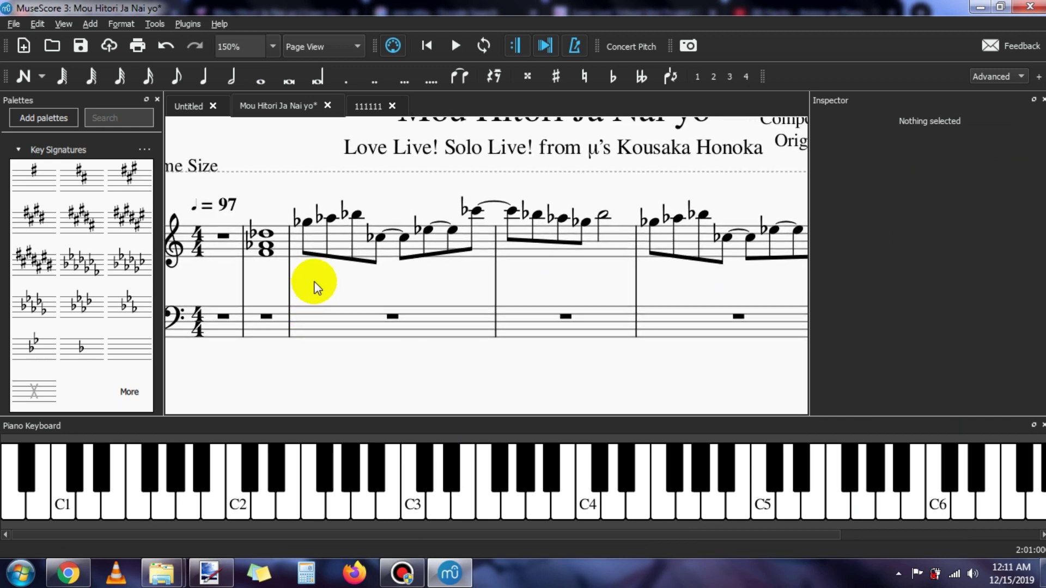
pyautogui.click(284, 247)
pyautogui.hscroll(2, 384, 338)
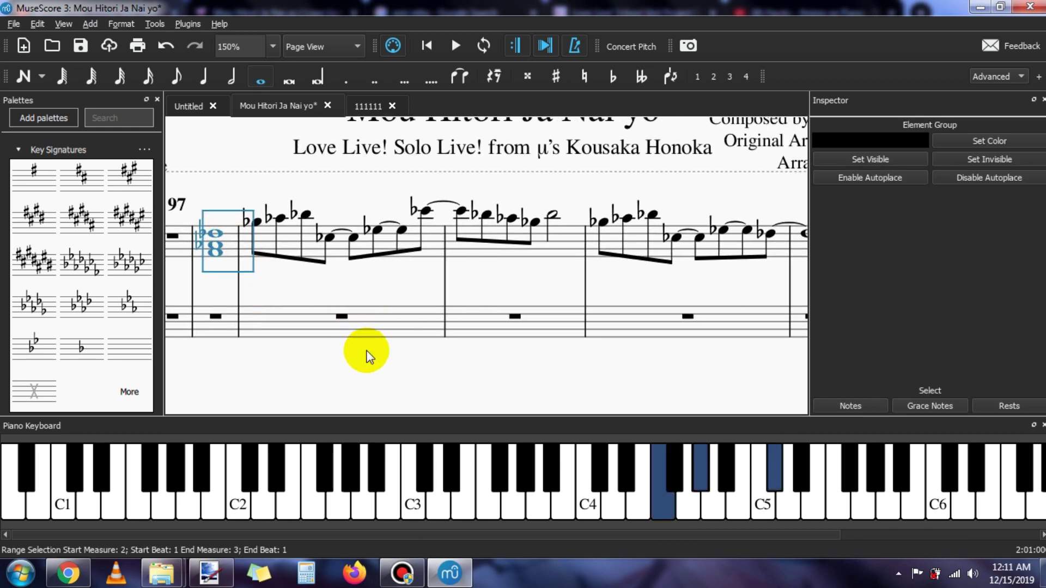
pyautogui.hscroll(-3, 339, 294)
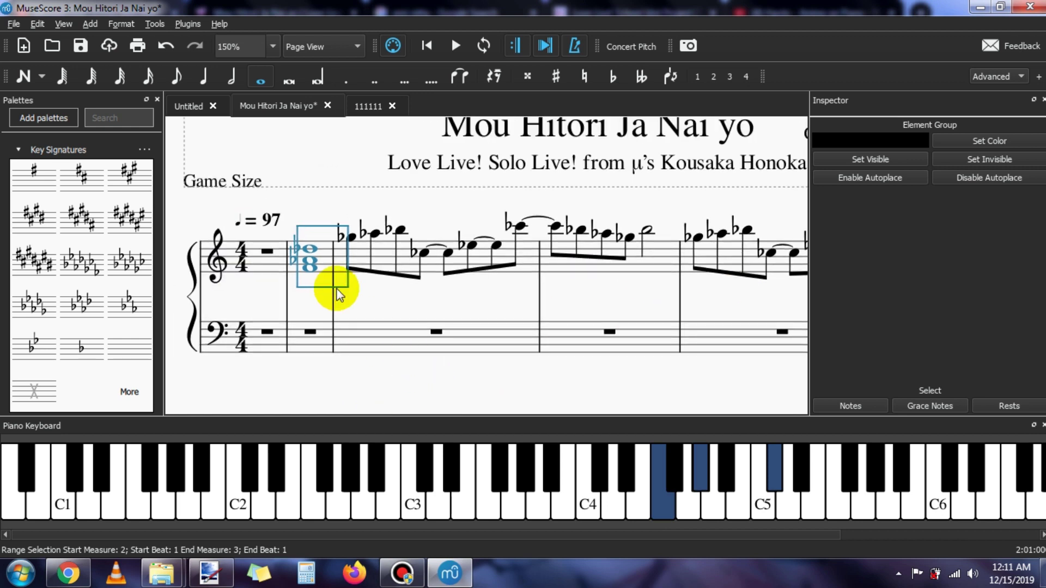
pyautogui.press('Escape')
pyautogui.click(272, 261)
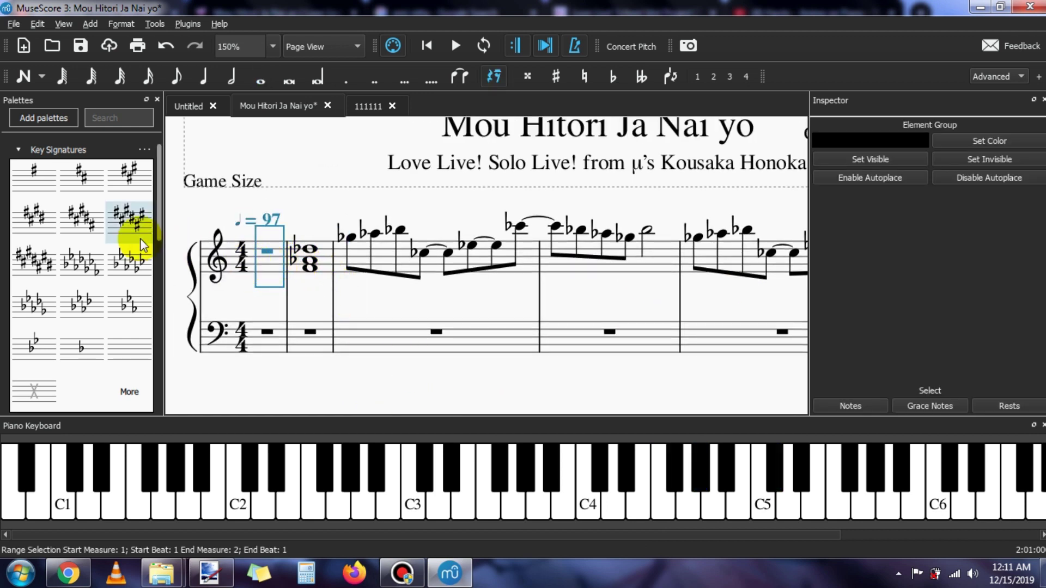
pyautogui.click(125, 266)
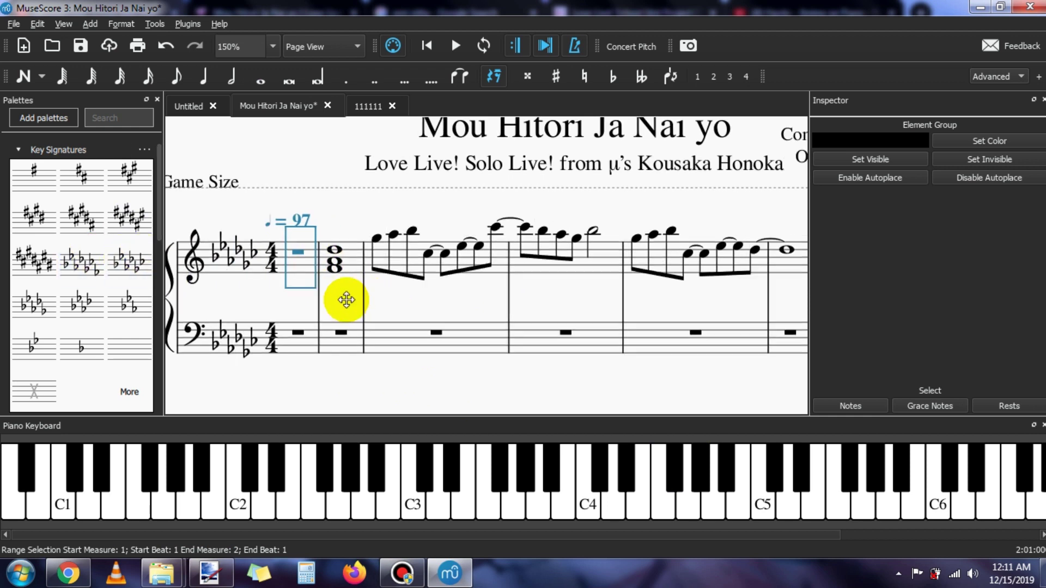
pyautogui.hscroll(3, 347, 299)
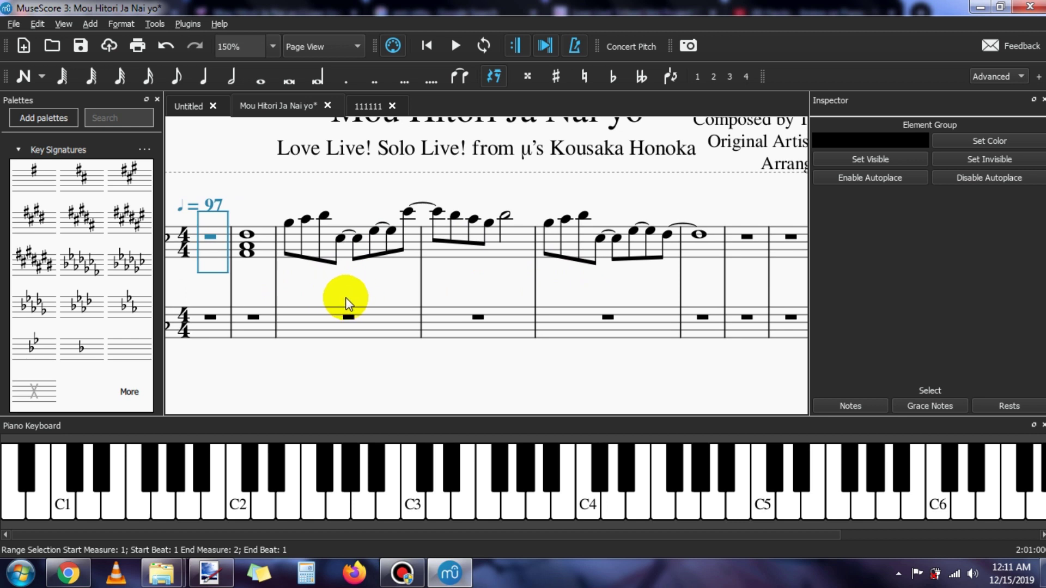
# Step: Enter the left-hand eighth notes and rests from the measure 3 bass rest onward
pyautogui.click(349, 317)
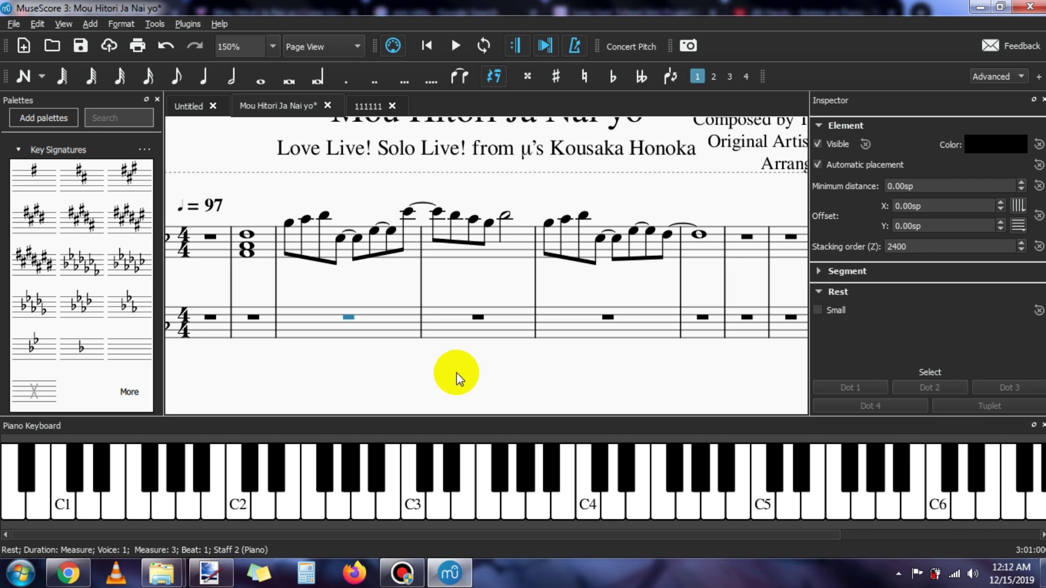
pyautogui.click(404, 575)
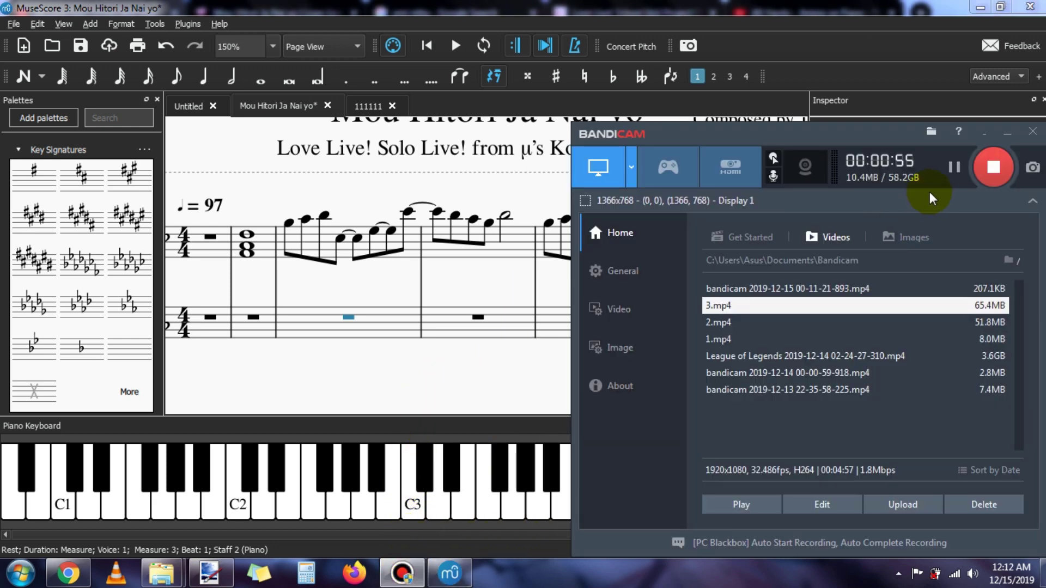
pyautogui.click(1006, 131)
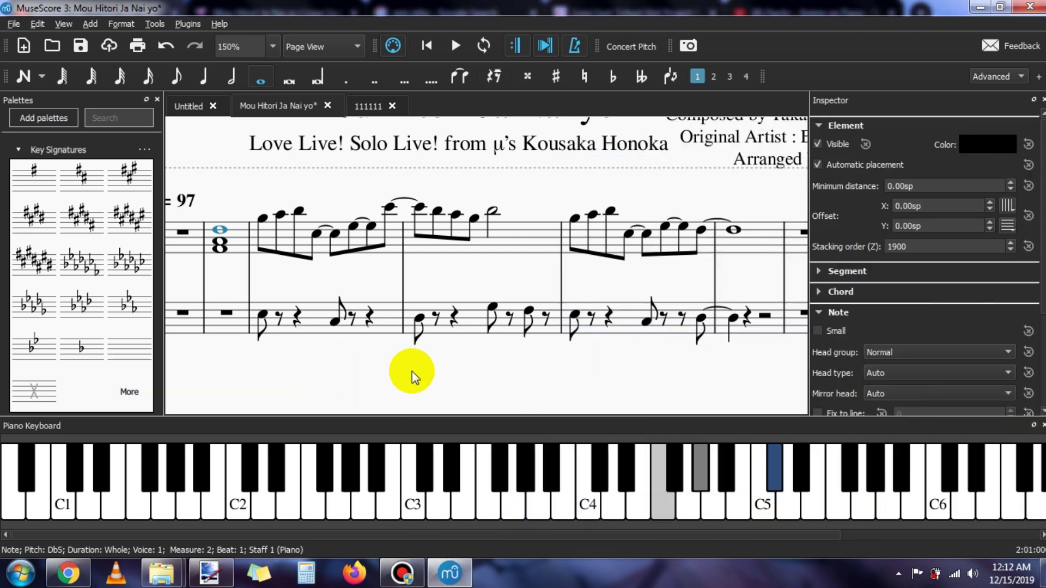
# Step: Scroll through the score to review the chords, pedal markings and text annotations
pyautogui.scroll(-1, 468, 381)
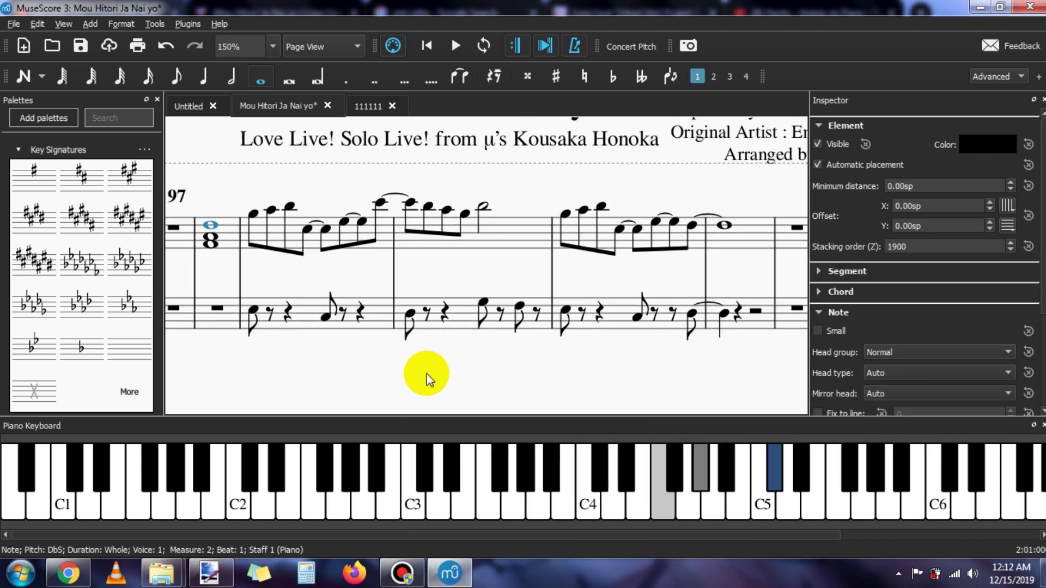
pyautogui.hscroll(-3, 530, 381)
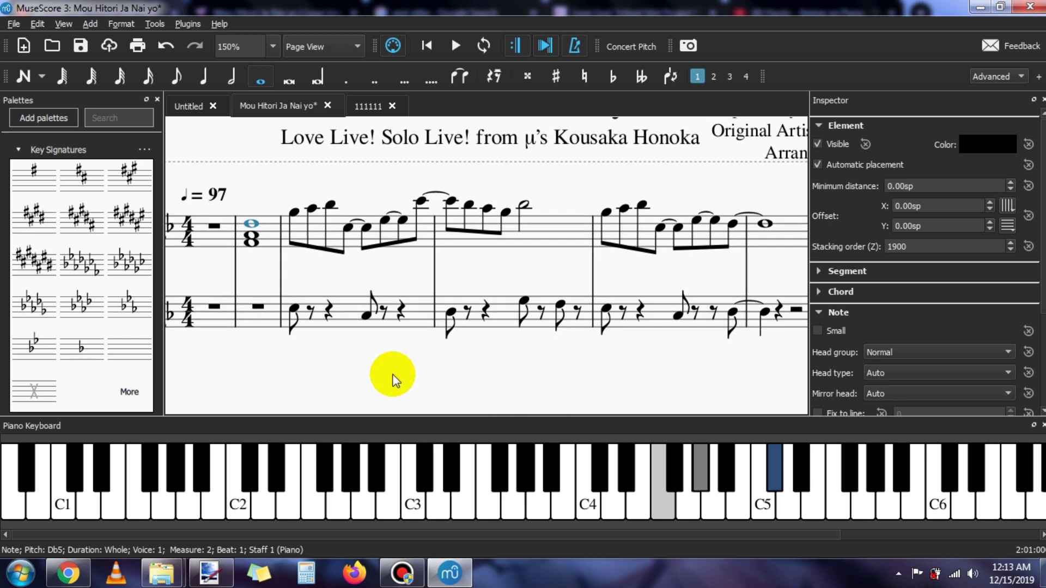
pyautogui.hscroll(3, 304, 362)
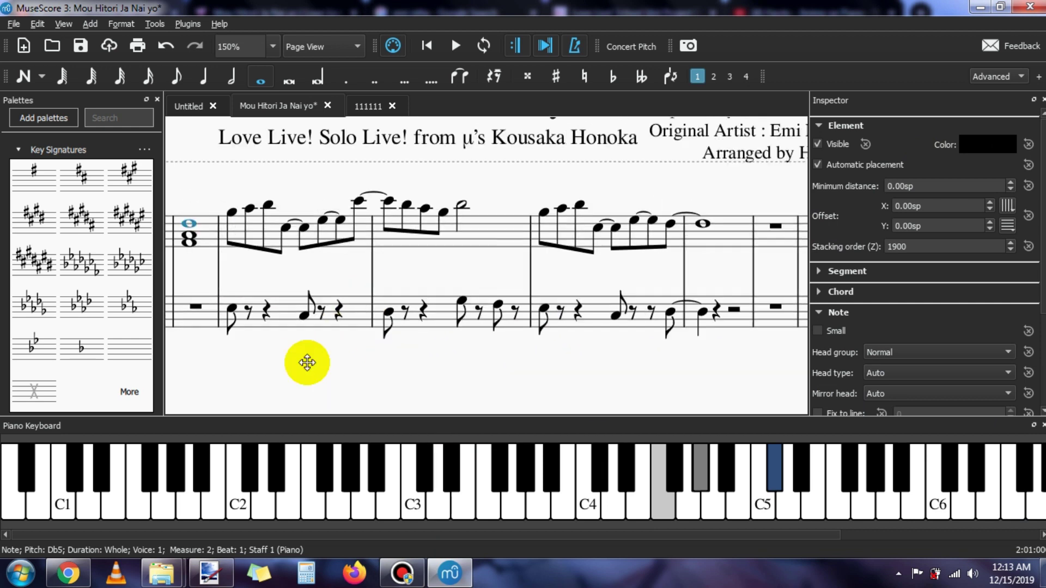
pyautogui.hscroll(3, 447, 372)
pyautogui.scroll(1, 430, 374)
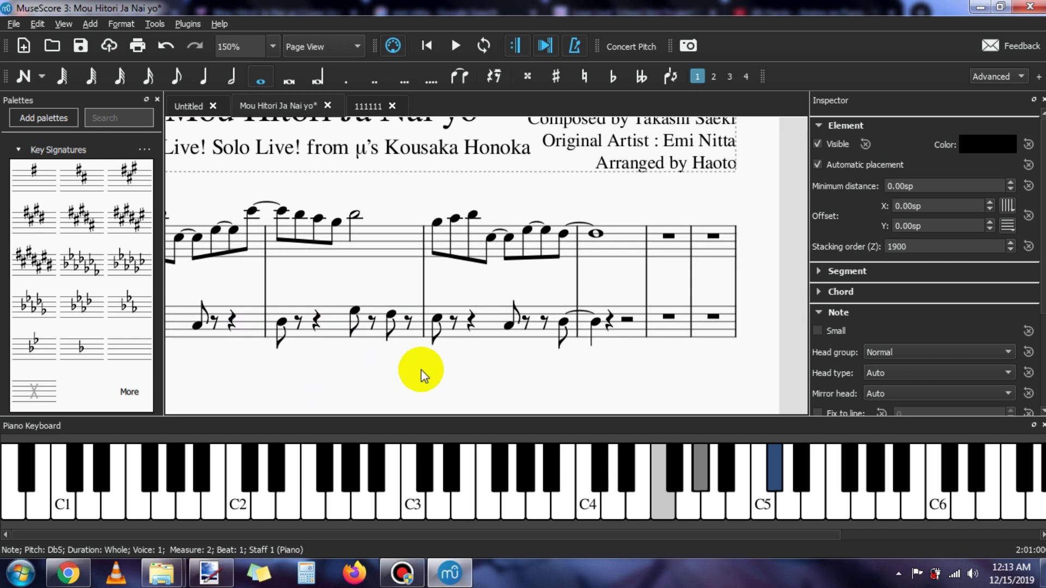
pyautogui.hscroll(-2, 392, 327)
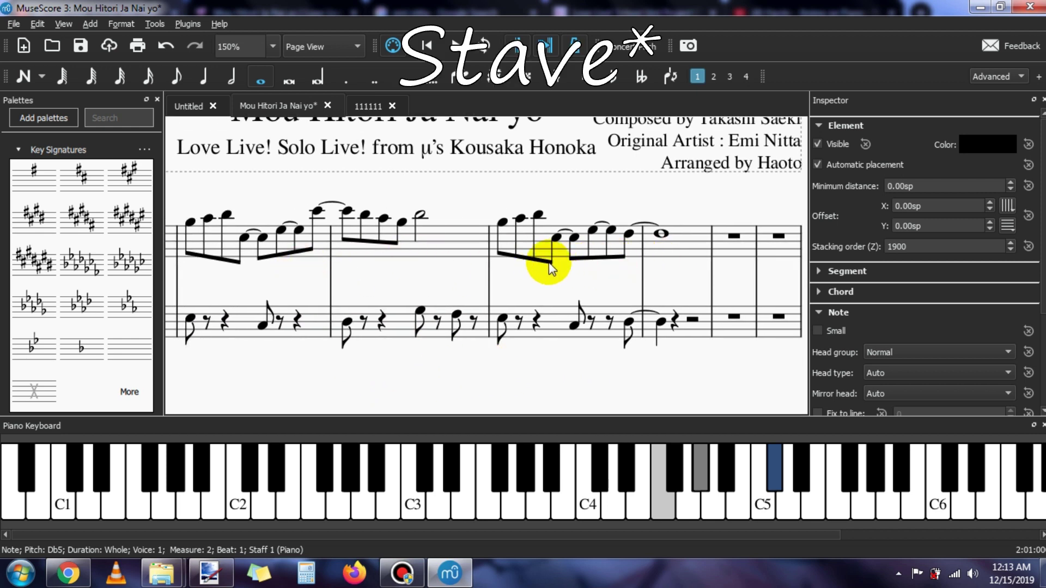
pyautogui.scroll(-1, 376, 375)
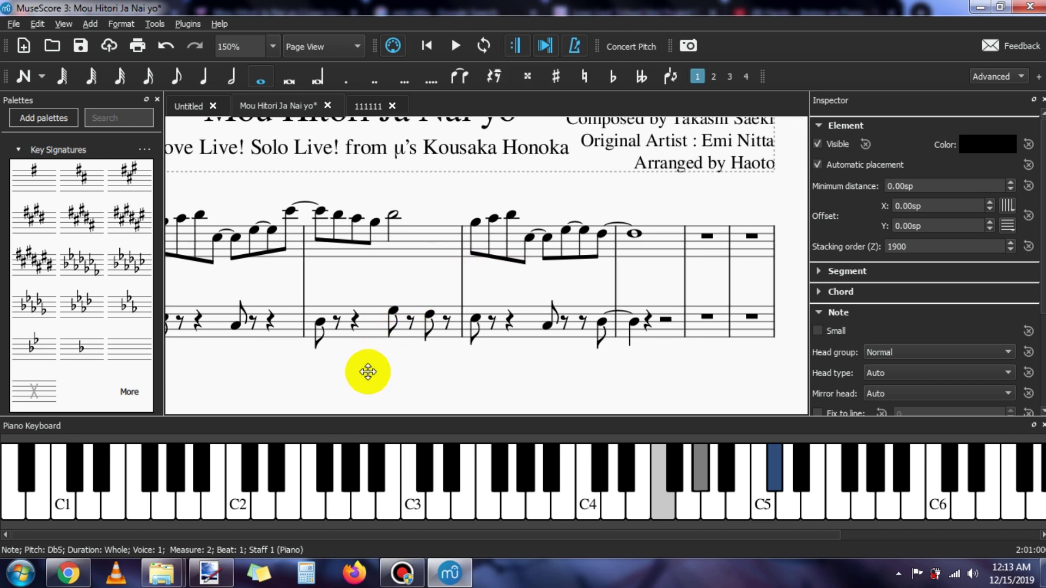
pyautogui.hscroll(-1, 403, 349)
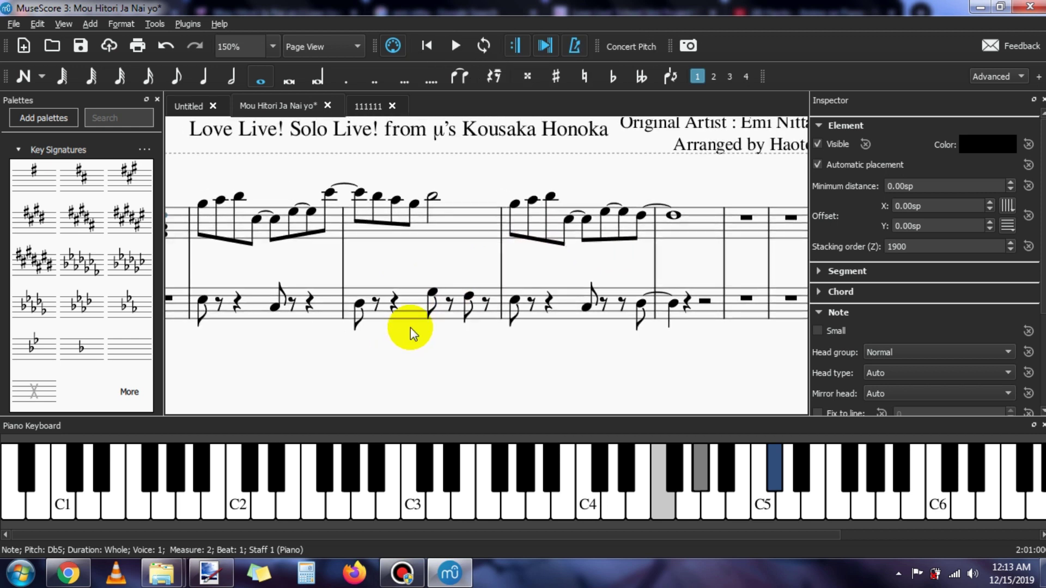
pyautogui.scroll(-1, 409, 349)
pyautogui.hscroll(2, 409, 354)
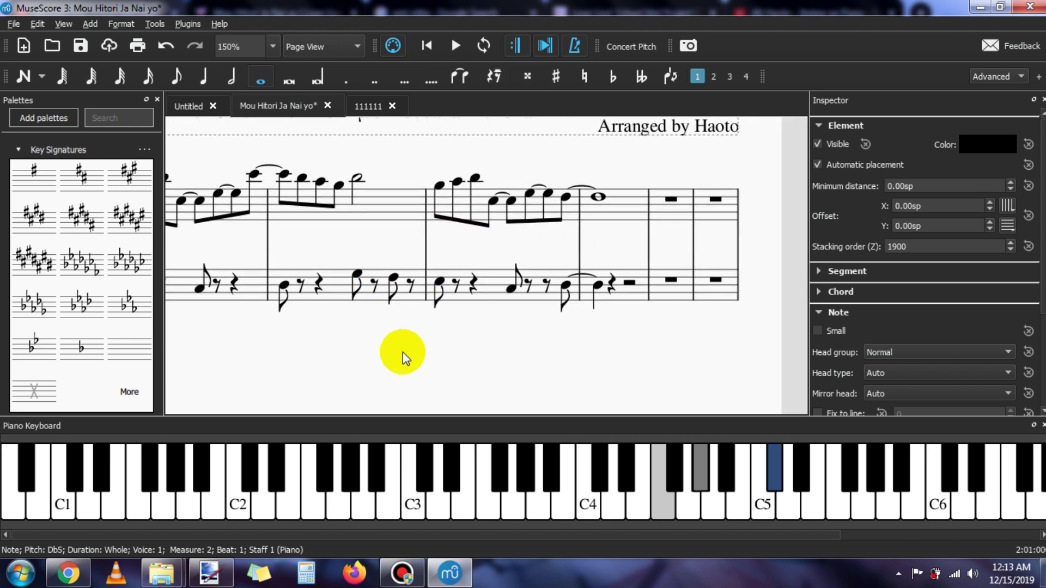
pyautogui.hscroll(-2, 430, 355)
pyautogui.hscroll(-4, 458, 354)
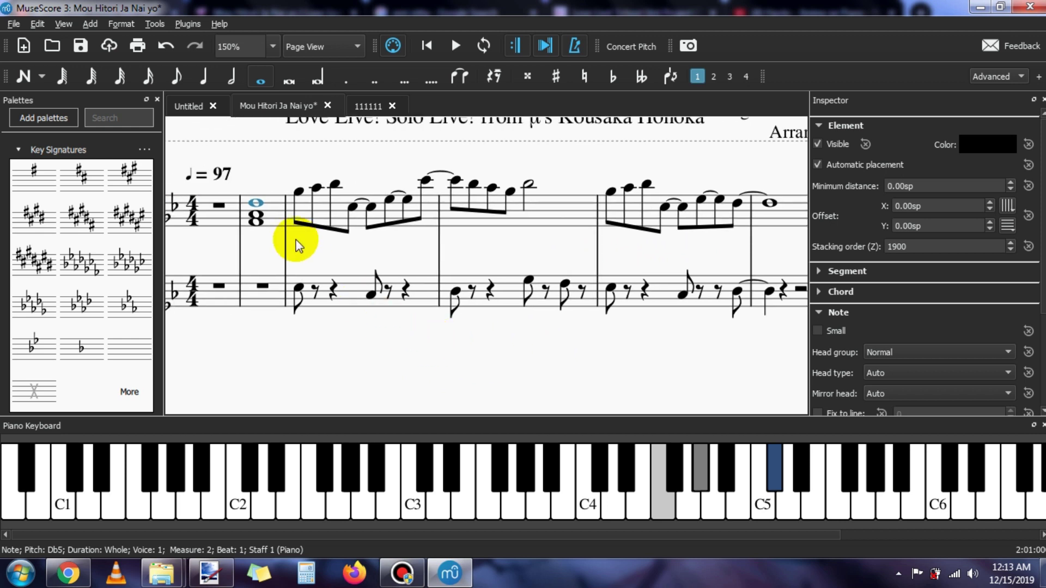
pyautogui.hscroll(6, 474, 338)
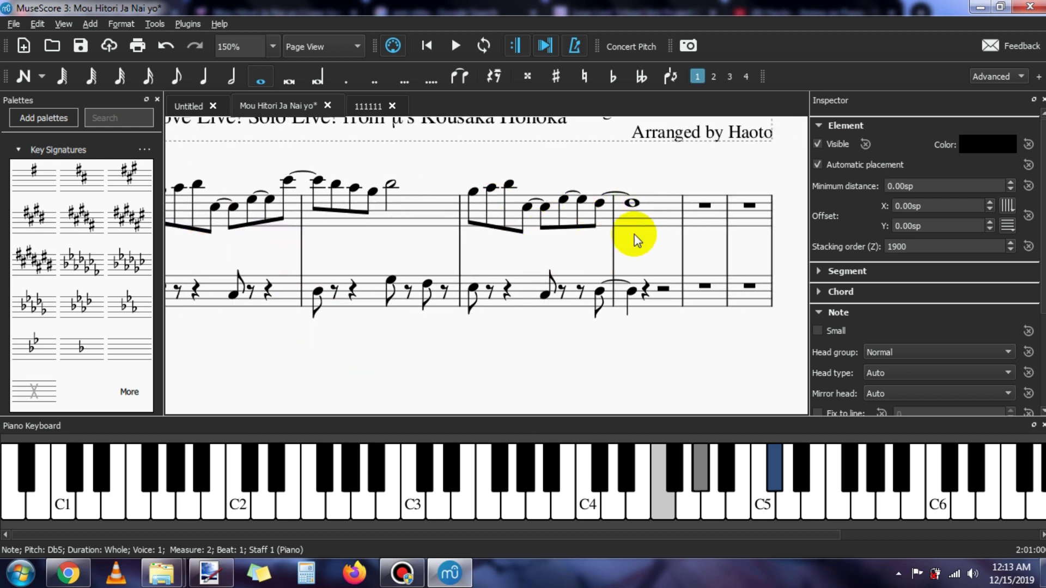
pyautogui.hscroll(3, 446, 359)
pyautogui.scroll(-4, 479, 310)
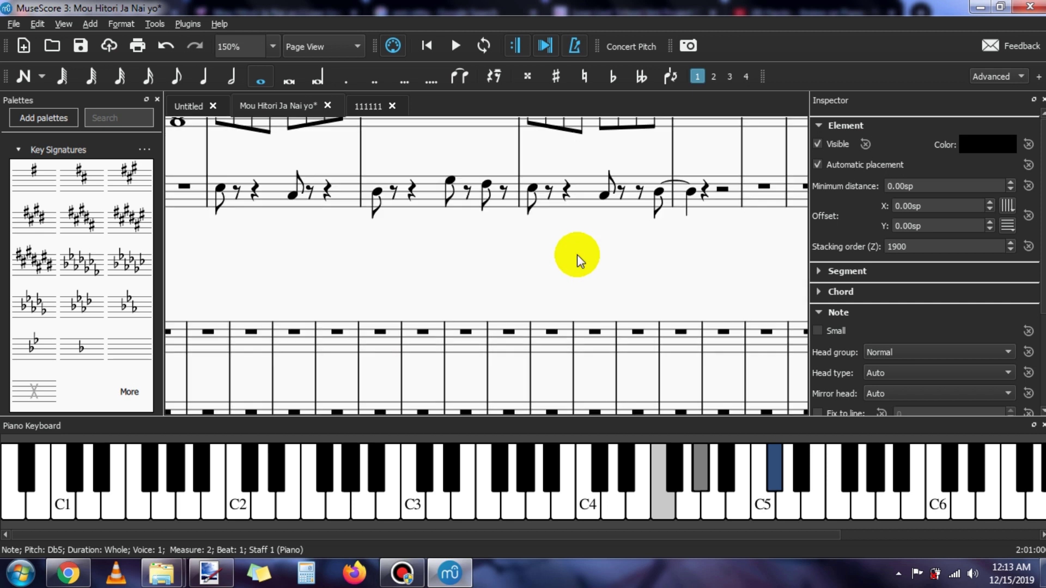
pyautogui.scroll(3, 497, 228)
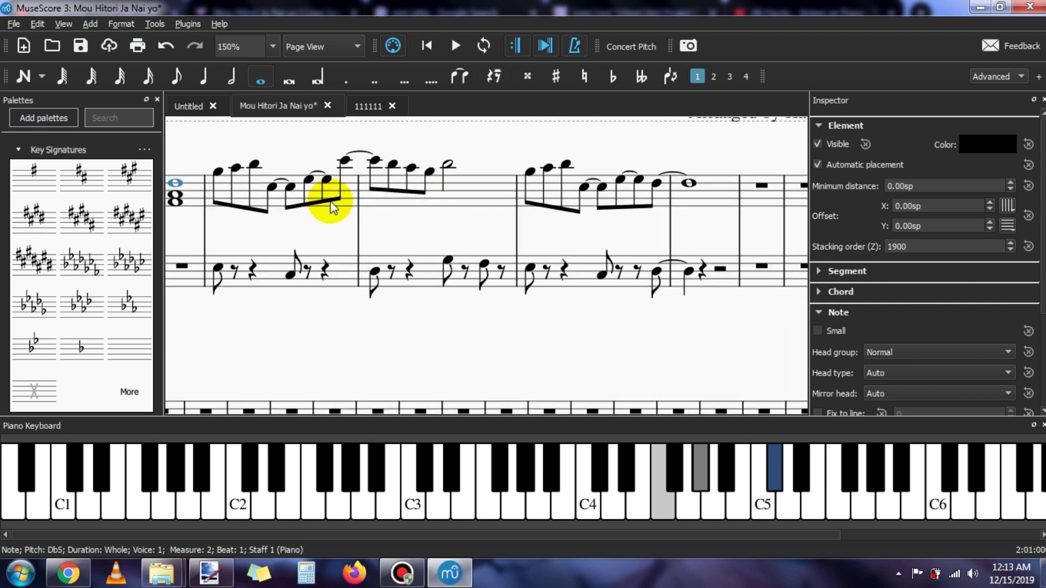
pyautogui.hscroll(3, 468, 337)
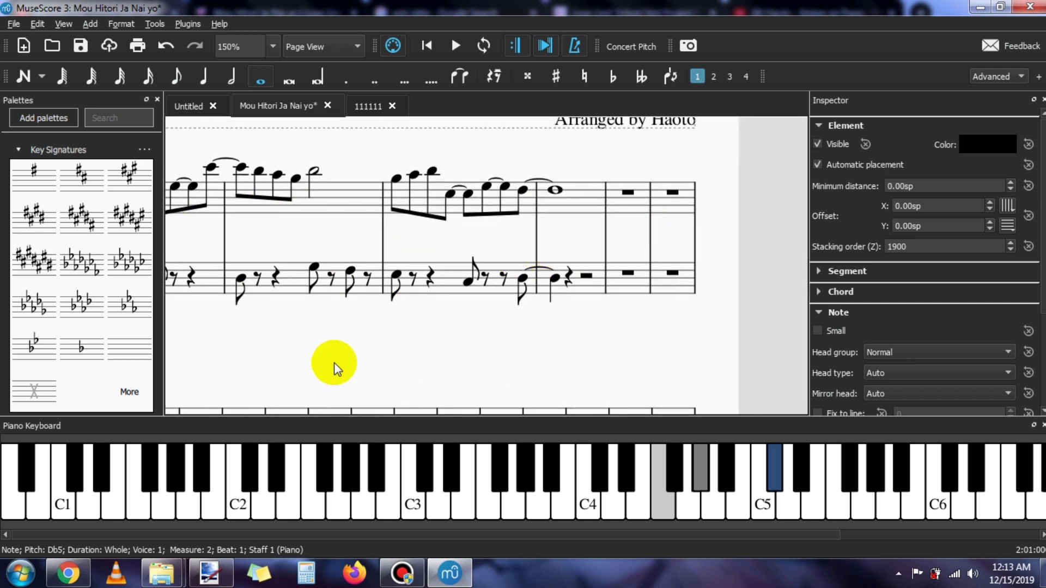
pyautogui.hscroll(-3, 354, 365)
pyautogui.hscroll(-3, 436, 367)
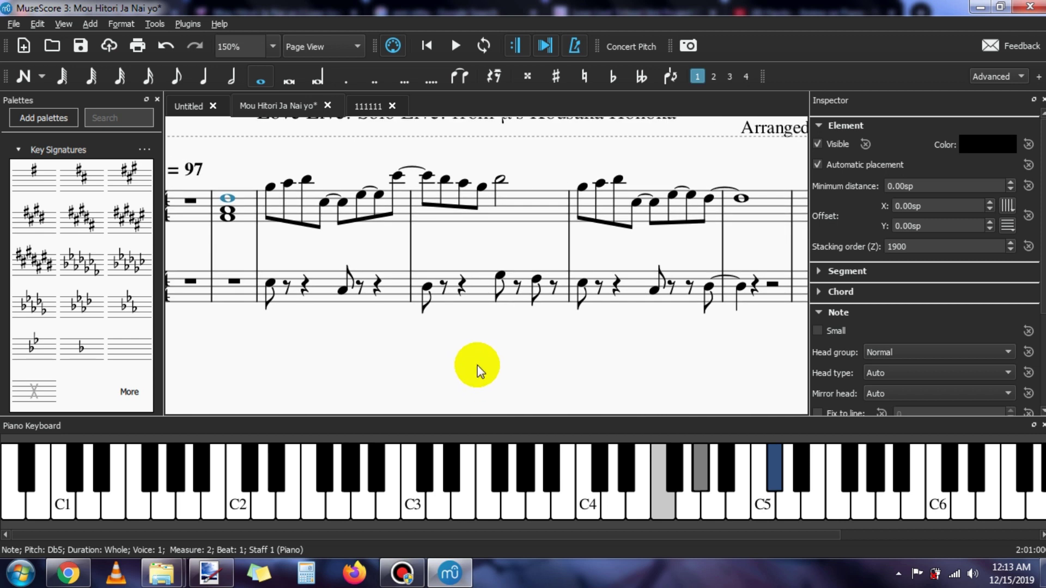
pyautogui.hscroll(-1, 480, 368)
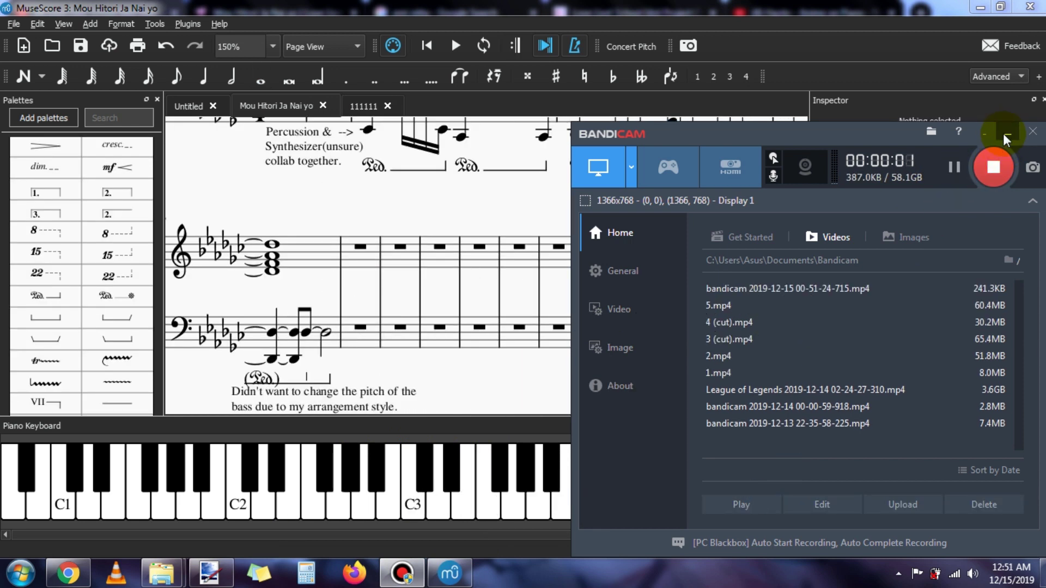
# Step: Minimize Bandicam and pan back and forth over the treble melody
pyautogui.click(1005, 134)
pyautogui.scroll(1, 485, 234)
pyautogui.scroll(7, 485, 240)
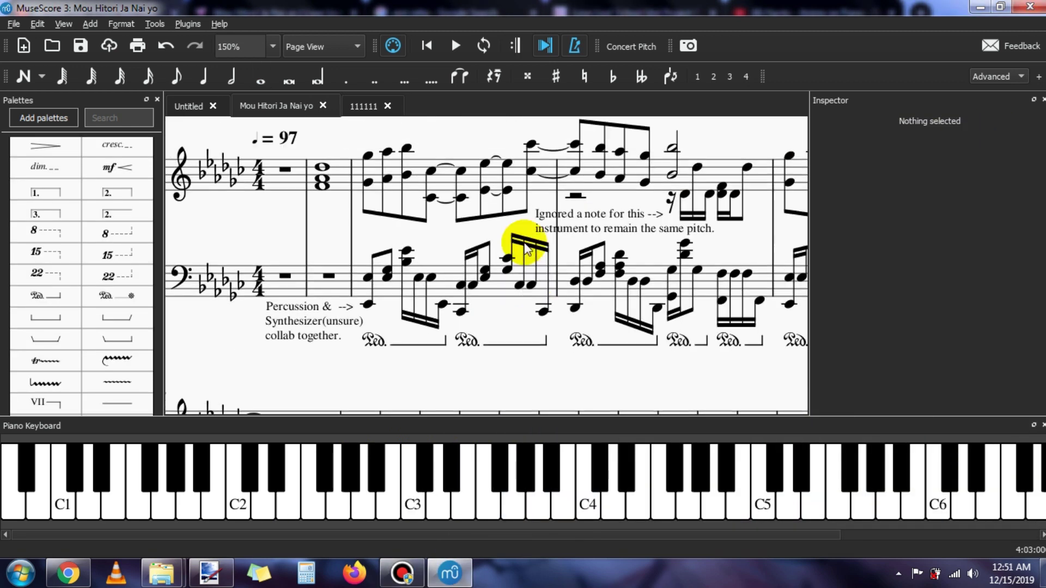
pyautogui.scroll(-1, 529, 234)
pyautogui.scroll(-9, 530, 234)
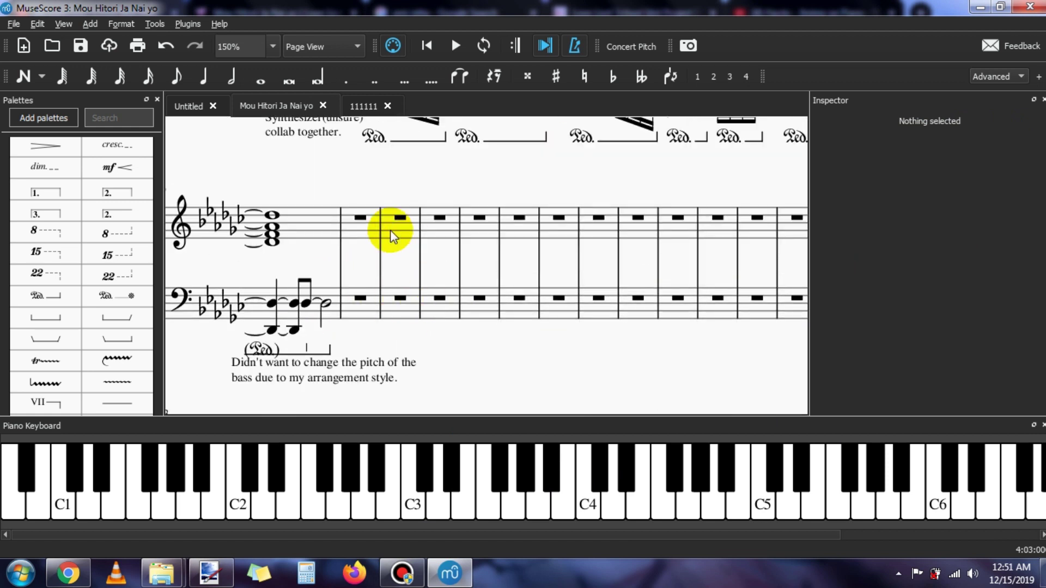
pyautogui.scroll(1, 423, 277)
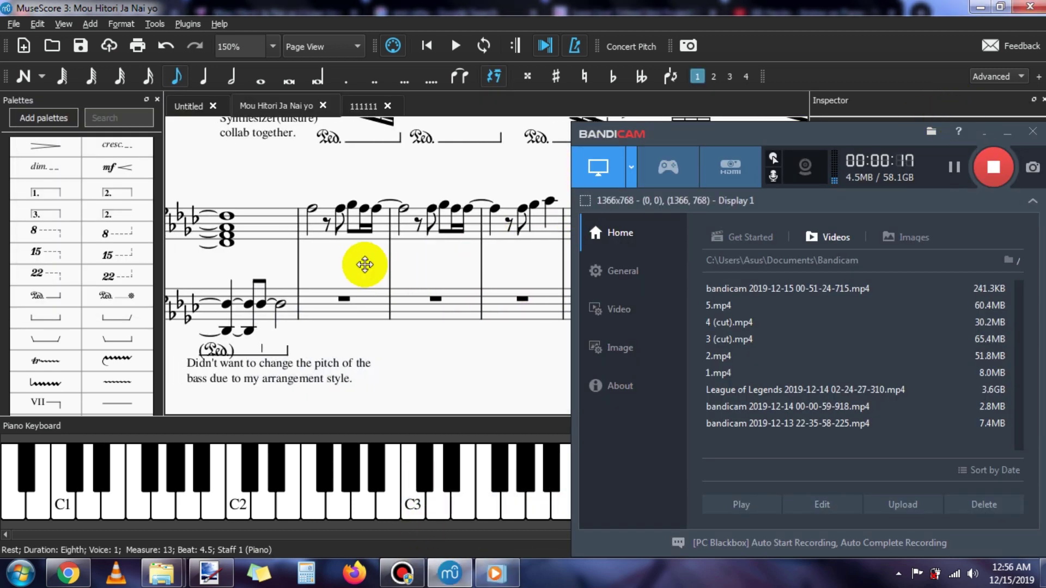
pyautogui.moveTo(362, 263); pyautogui.dragTo(394, 276)
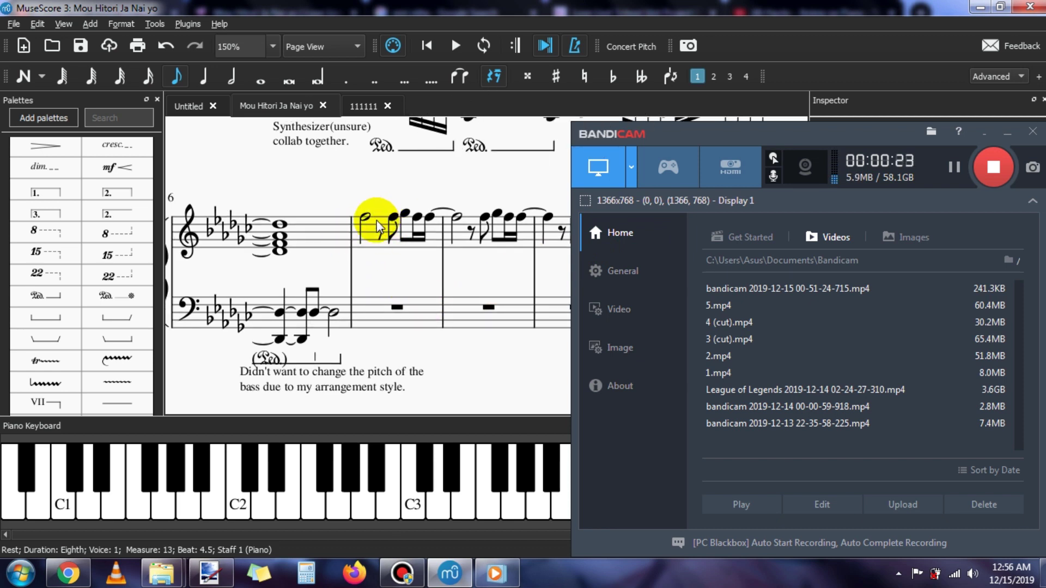
pyautogui.moveTo(397, 233); pyautogui.dragTo(334, 240)
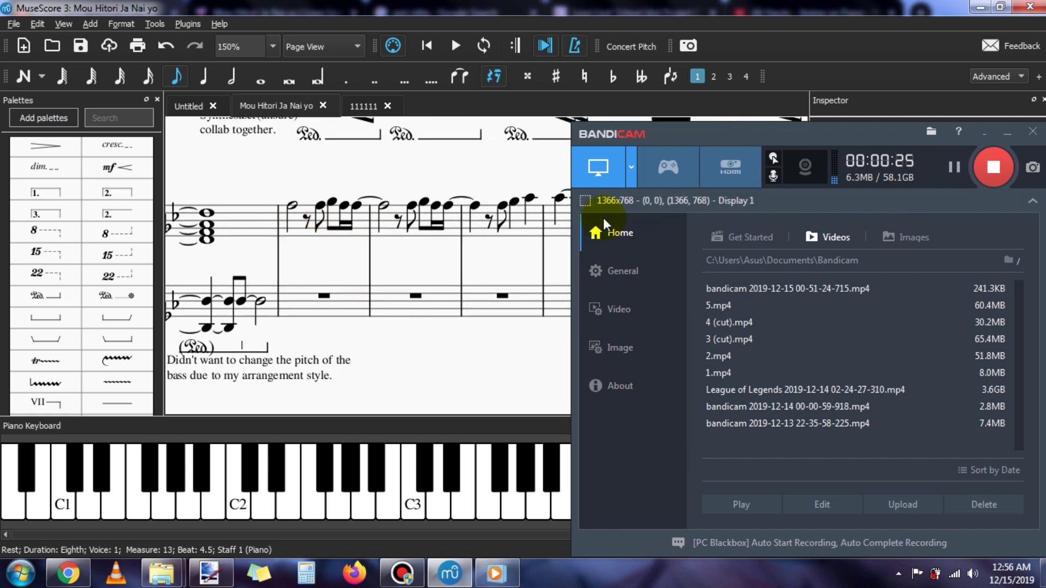
# Step: Select and deselect the measure 7 eighth rest, then pan further along the melody
pyautogui.click(992, 132)
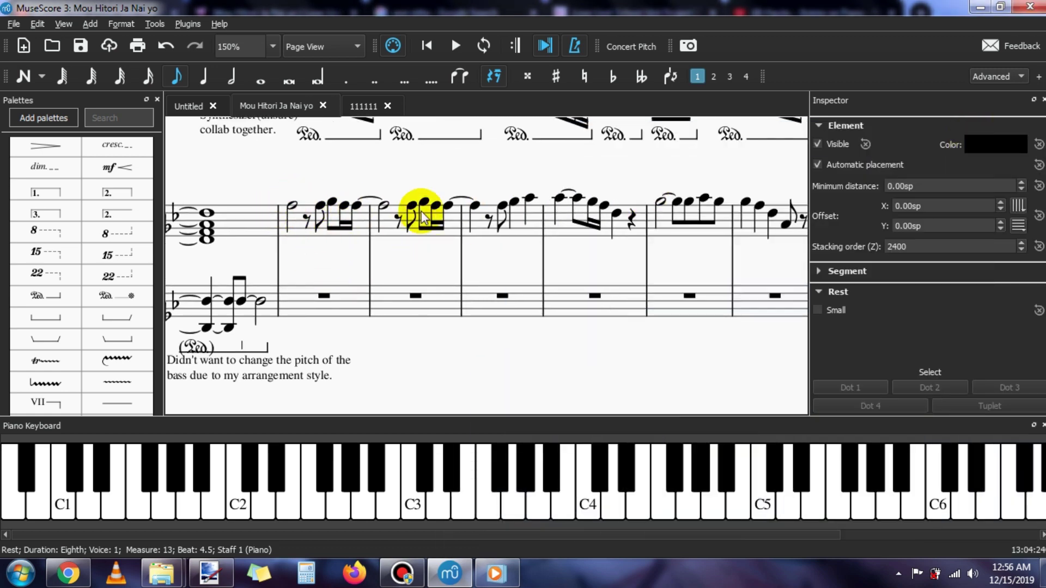
pyautogui.click(304, 220)
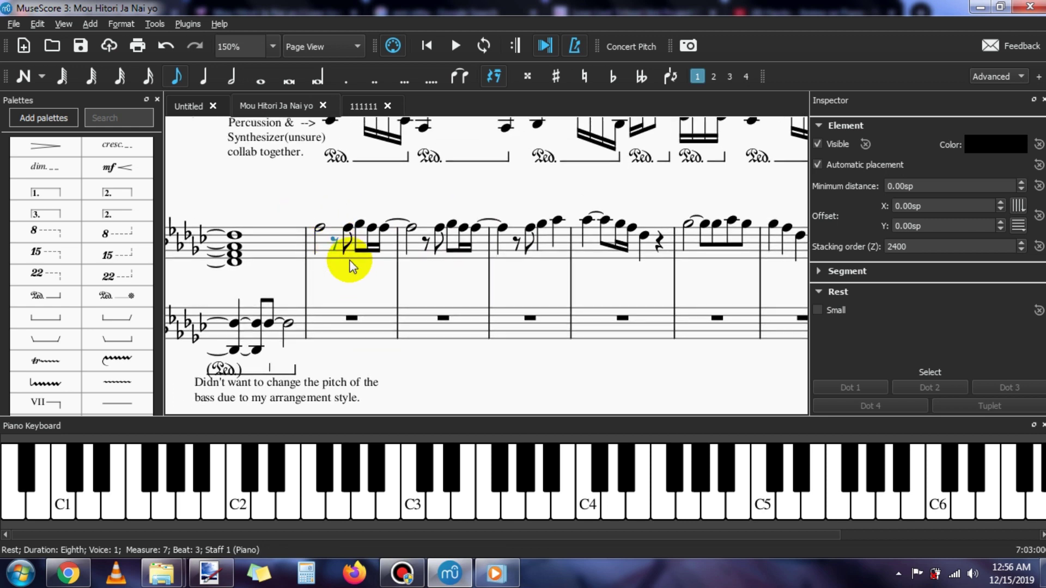
pyautogui.press('Escape')
pyautogui.hscroll(2, 333, 282)
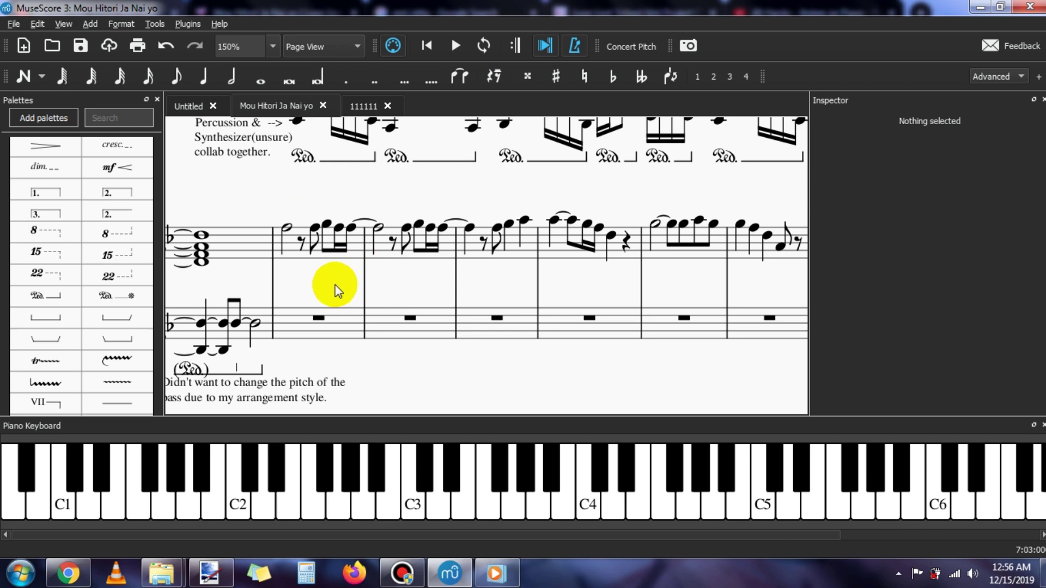
pyautogui.hscroll(5, 348, 289)
pyautogui.hscroll(-4, 305, 273)
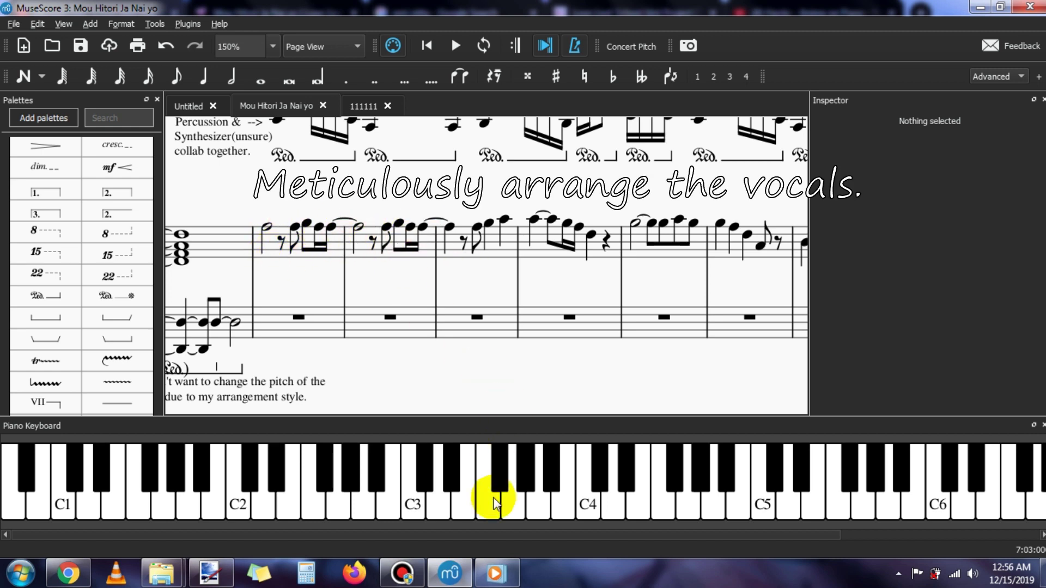
pyautogui.moveTo(474, 427); pyautogui.dragTo(312, 392)
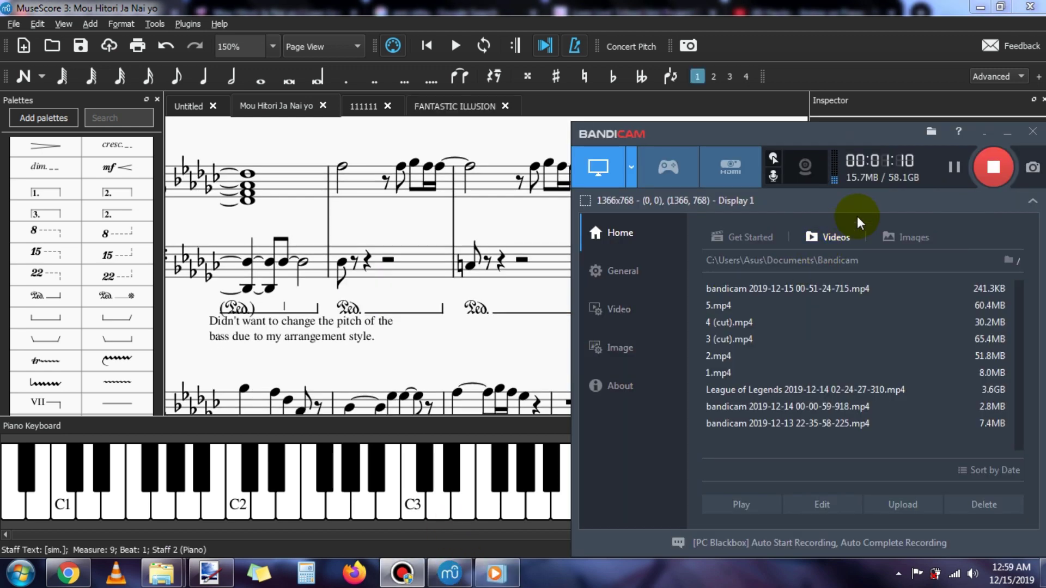
# Step: Start playback from measure 7 of the bass staff with Bandicam minimized
pyautogui.click(1007, 133)
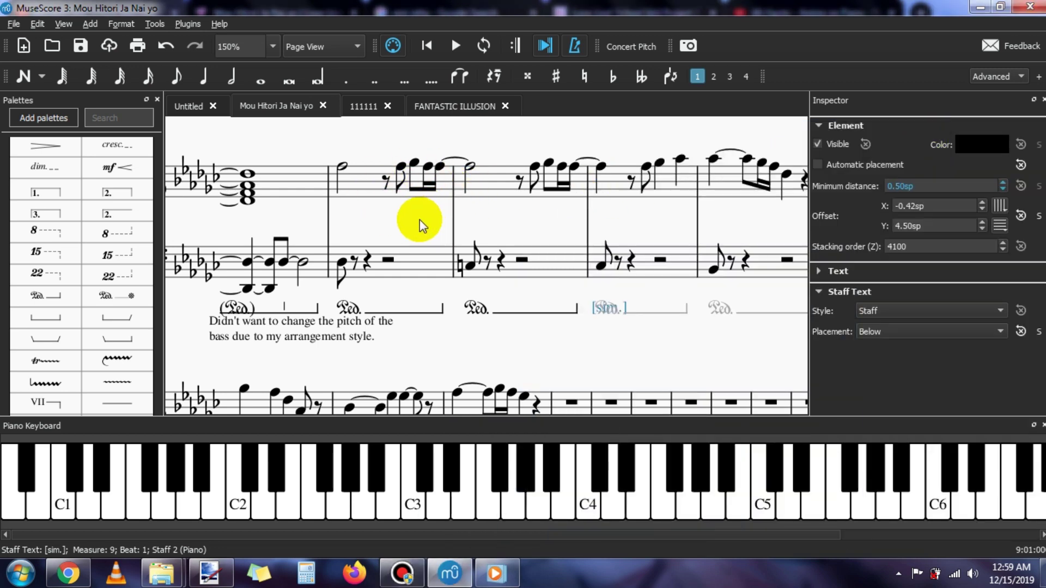
pyautogui.scroll(1, 403, 261)
pyautogui.click(378, 319)
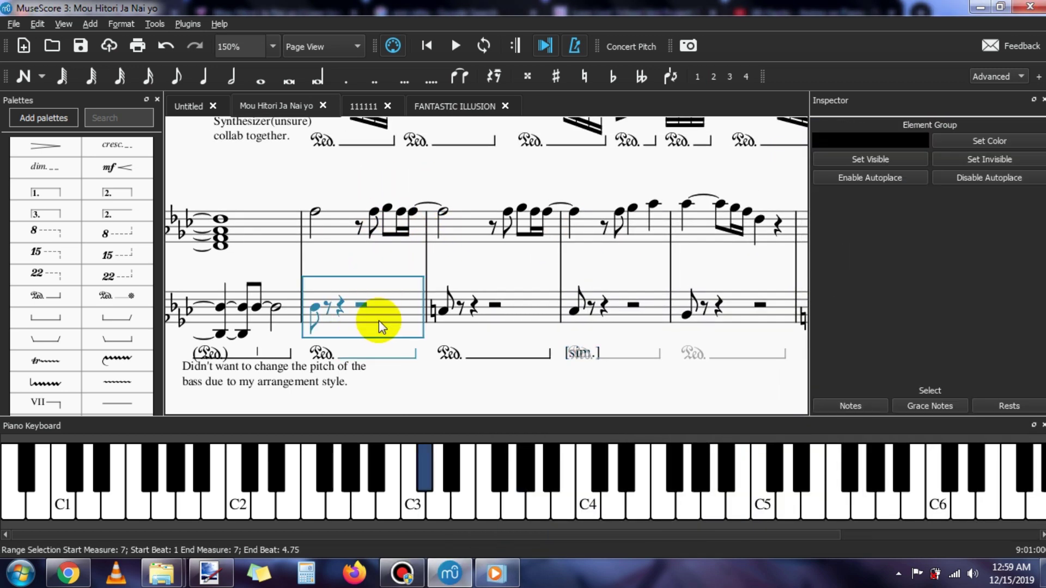
pyautogui.press('space')
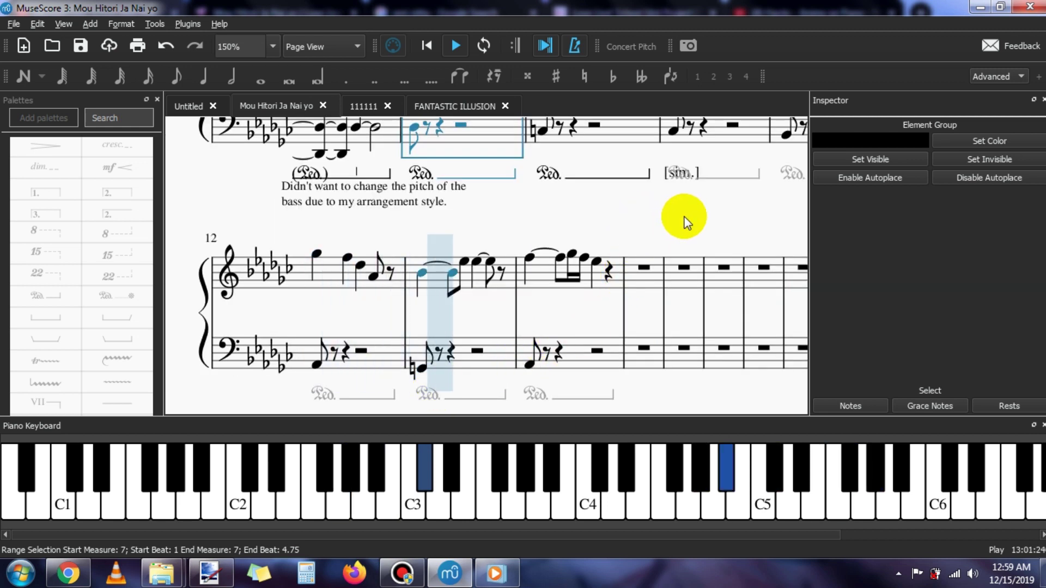
# Step: Stop playback and pan across the bass measures toward the pedal marks
pyautogui.click(456, 47)
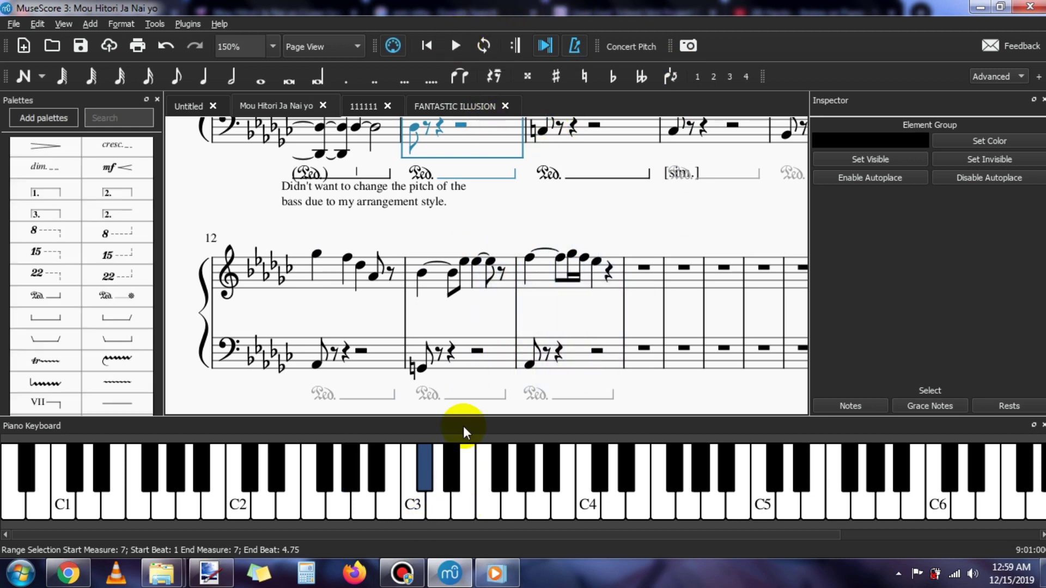
pyautogui.moveTo(607, 226); pyautogui.dragTo(490, 310)
pyautogui.click(491, 311)
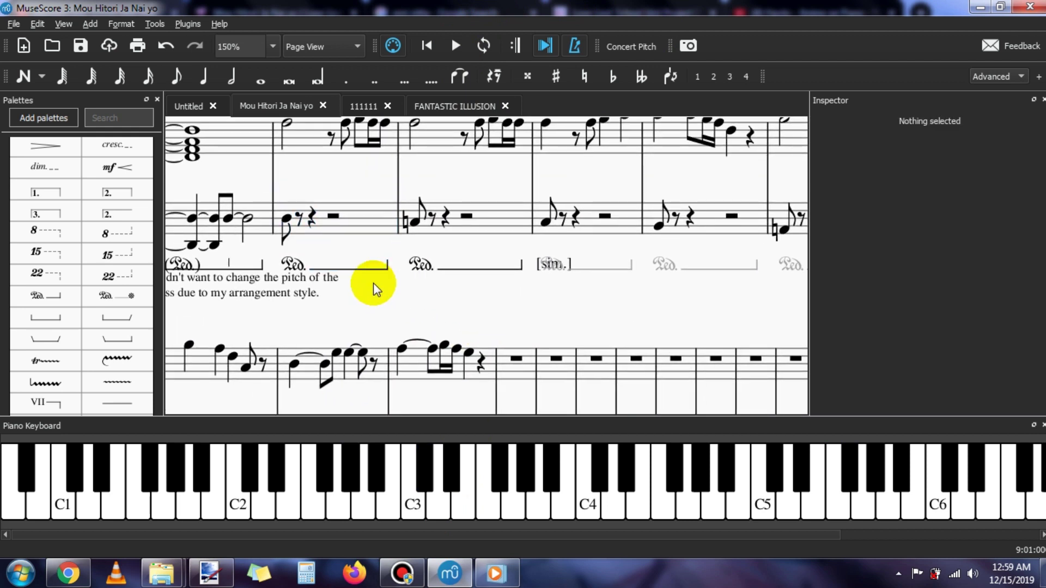
pyautogui.moveTo(579, 292); pyautogui.dragTo(517, 345)
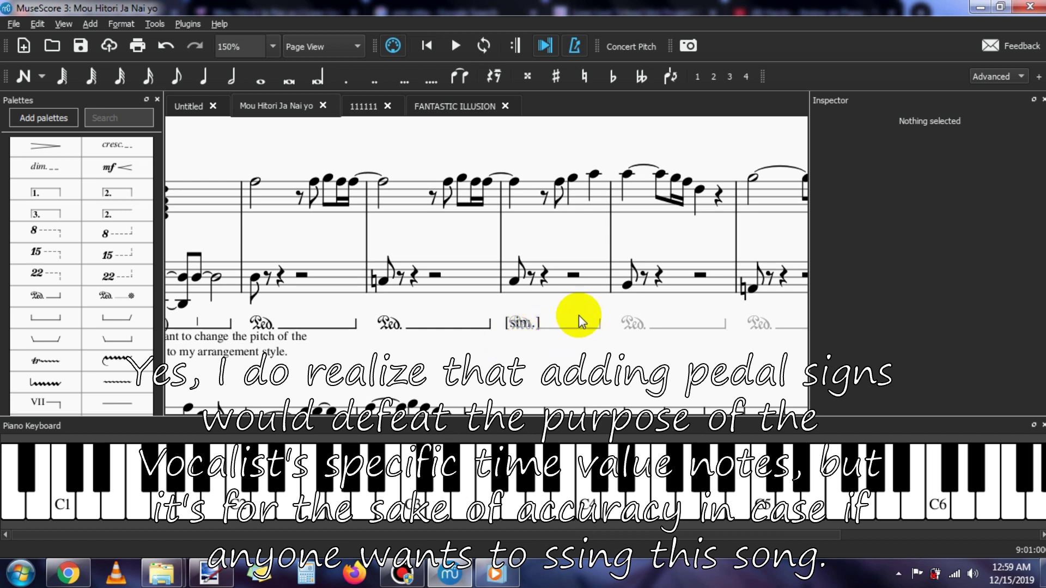
pyautogui.moveTo(509, 342); pyautogui.dragTo(489, 341)
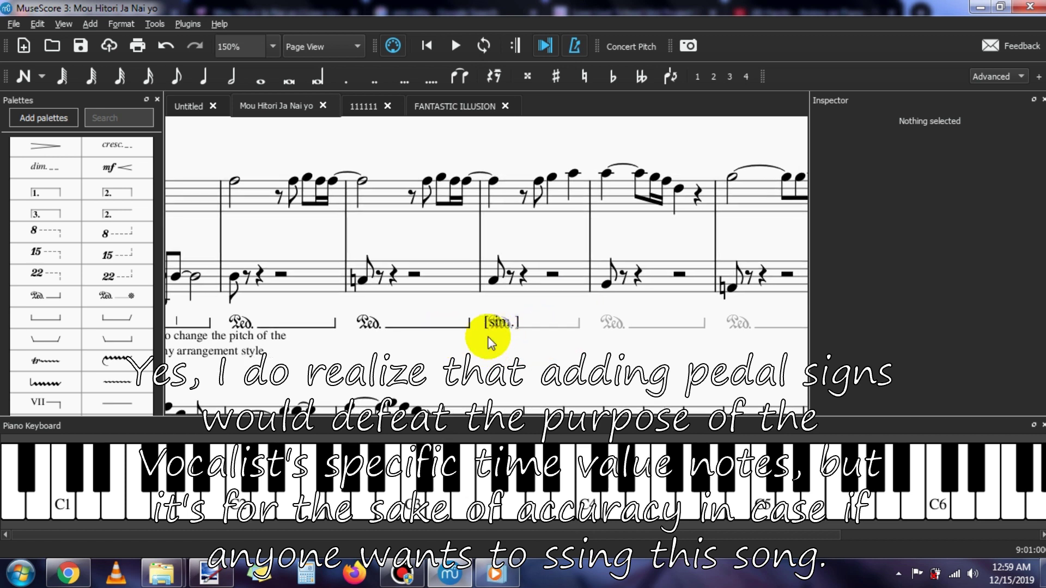
# Step: Select and deselect the [sim.] marking, then scroll back to the opening measures
pyautogui.click(510, 323)
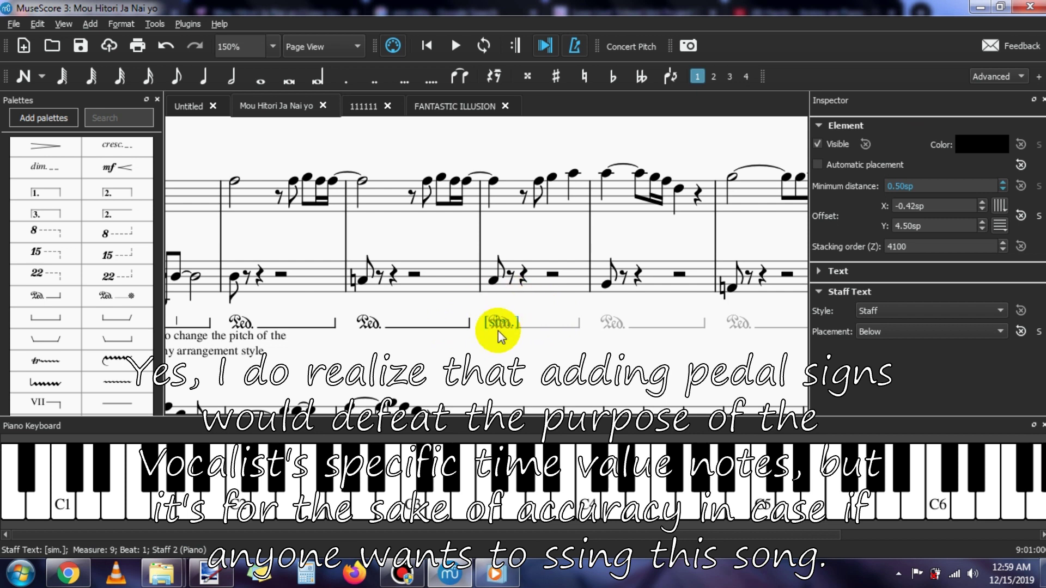
pyautogui.click(471, 361)
pyautogui.moveTo(471, 362); pyautogui.dragTo(498, 343)
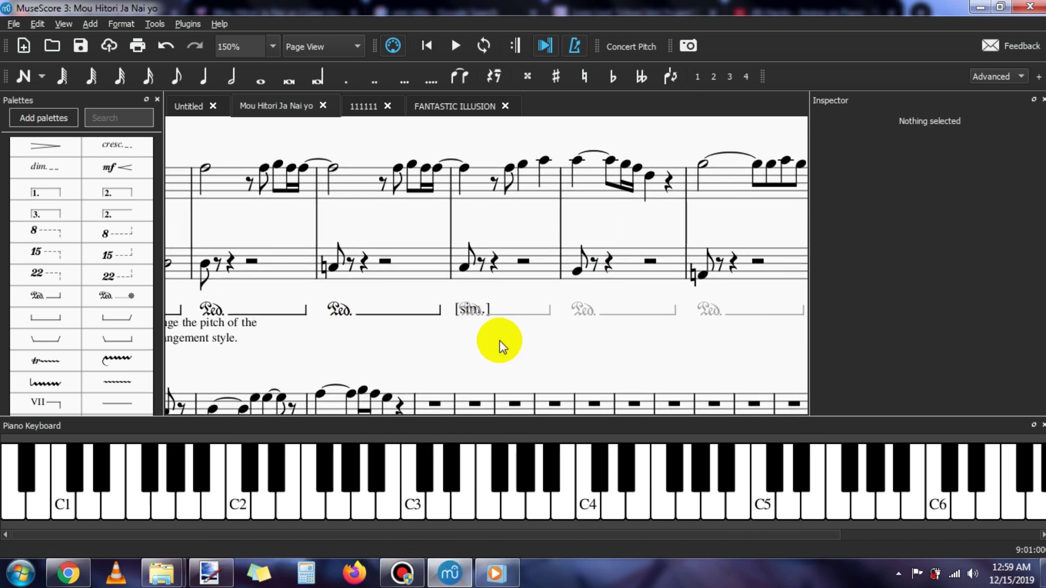
pyautogui.scroll(6, 622, 349)
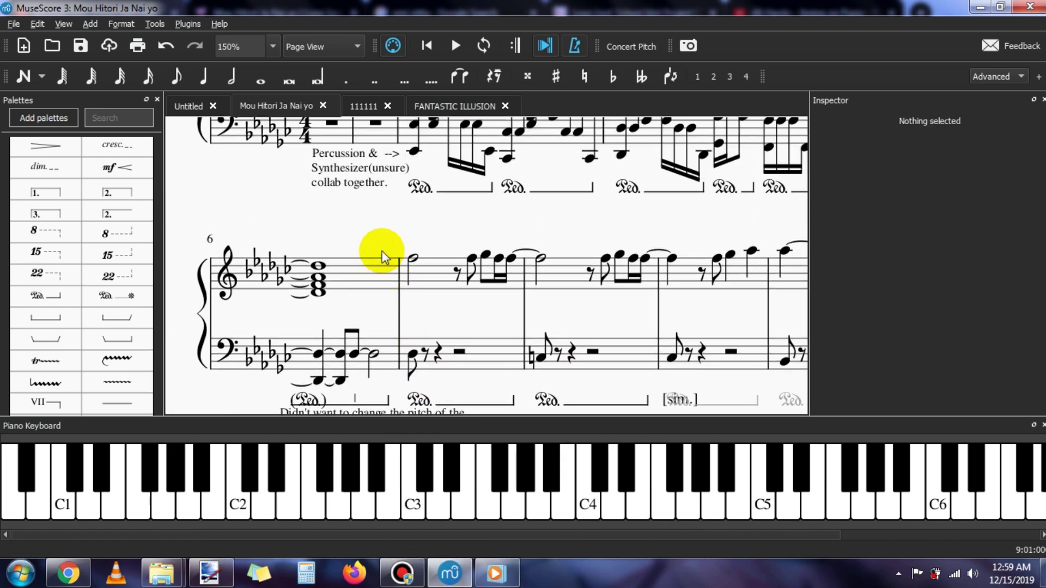
pyautogui.scroll(2, 316, 283)
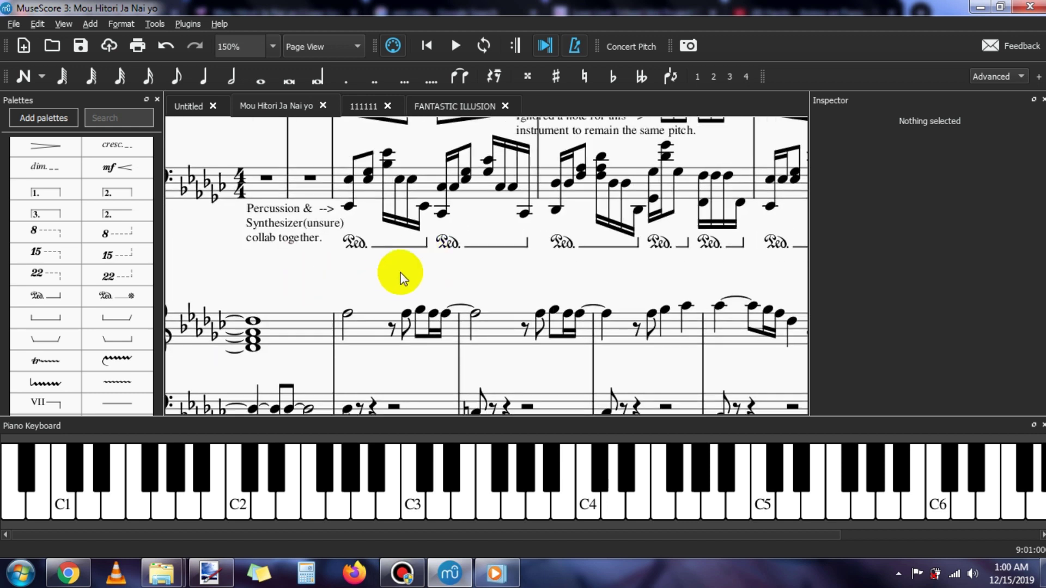
pyautogui.scroll(1, 450, 205)
pyautogui.scroll(-3, 361, 304)
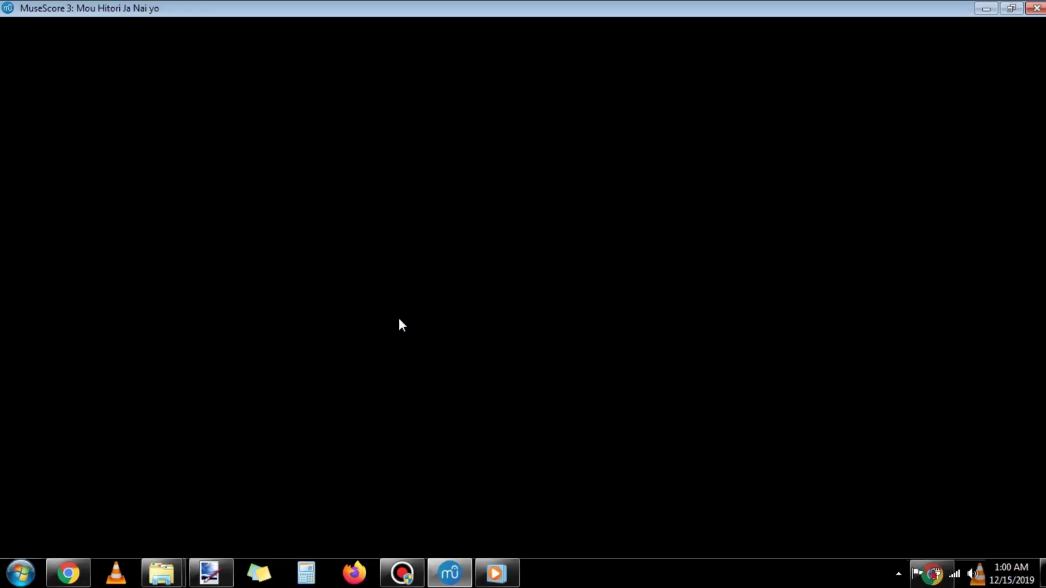
# Step: Open Bandicam's main window from its taskbar button over the score
pyautogui.moveTo(478, 503)
pyautogui.mouseDown()
pyautogui.moveTo(495, 537)
pyautogui.moveTo(473, 517)
pyautogui.mouseUp()
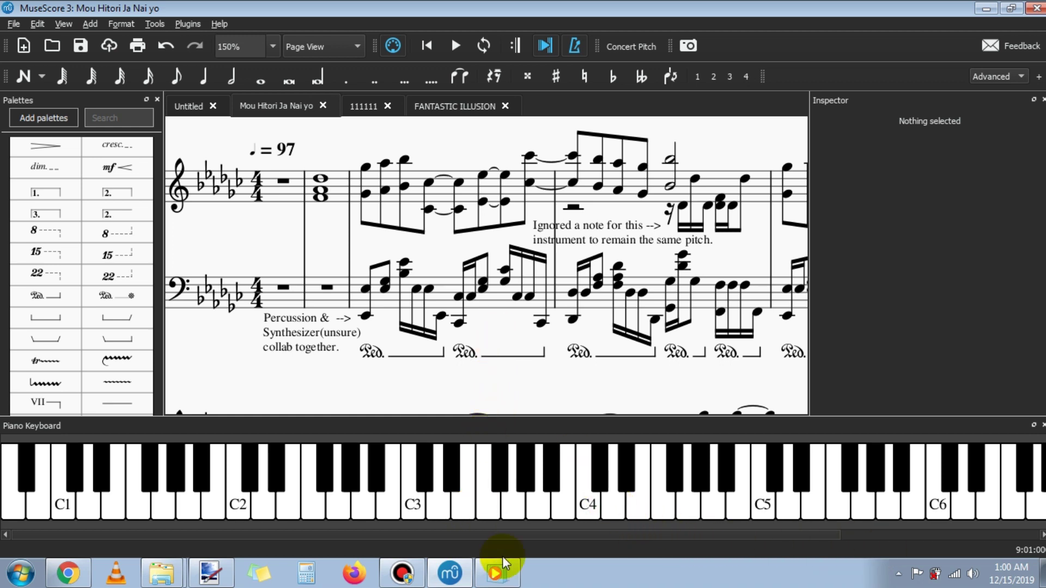
pyautogui.moveTo(504, 582)
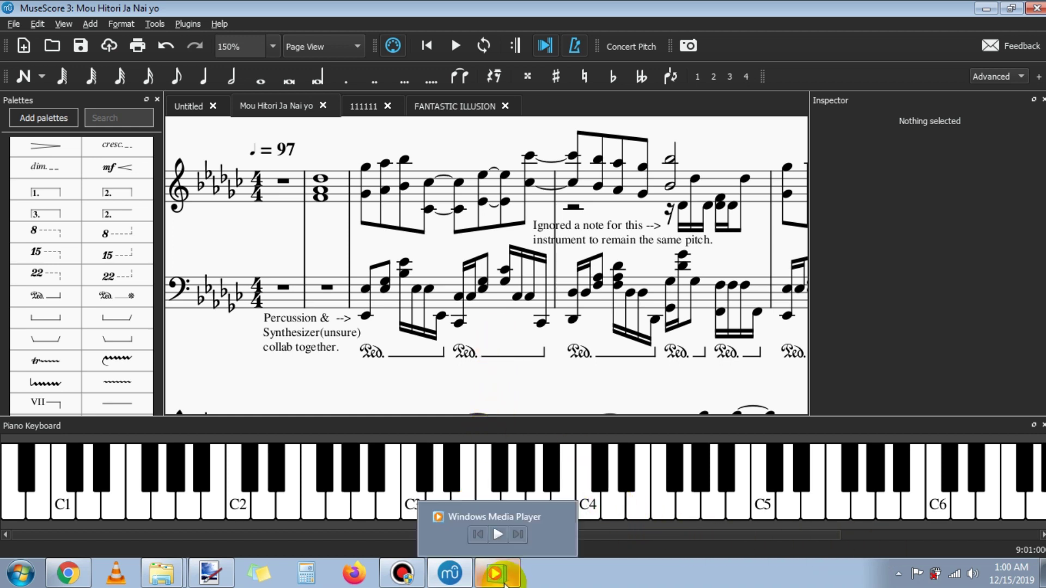
pyautogui.click(423, 567)
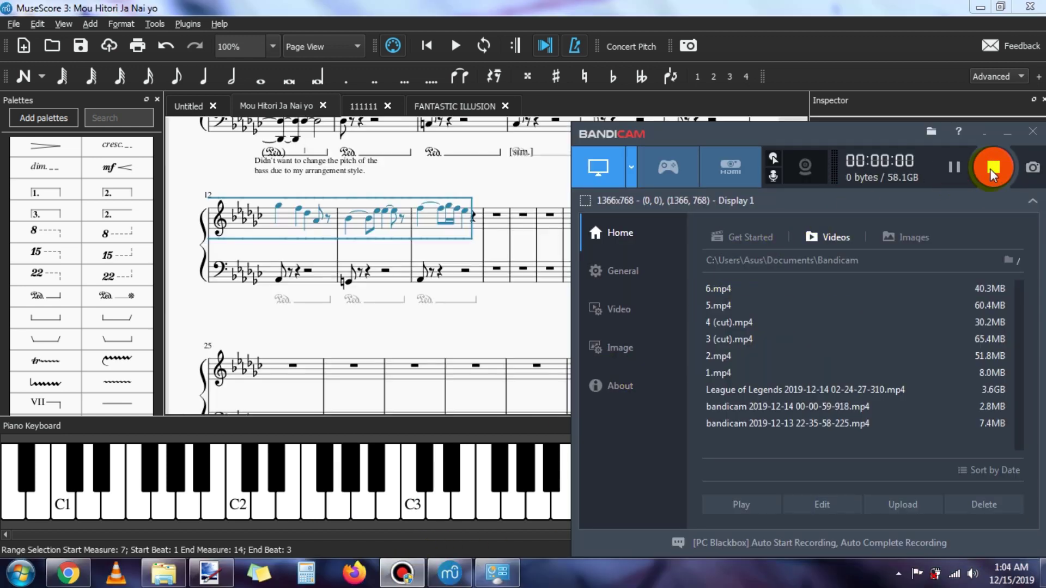
# Step: Minimize Bandicam, clear the range selection and briefly select measure 2
pyautogui.click(1010, 133)
pyautogui.click(625, 294)
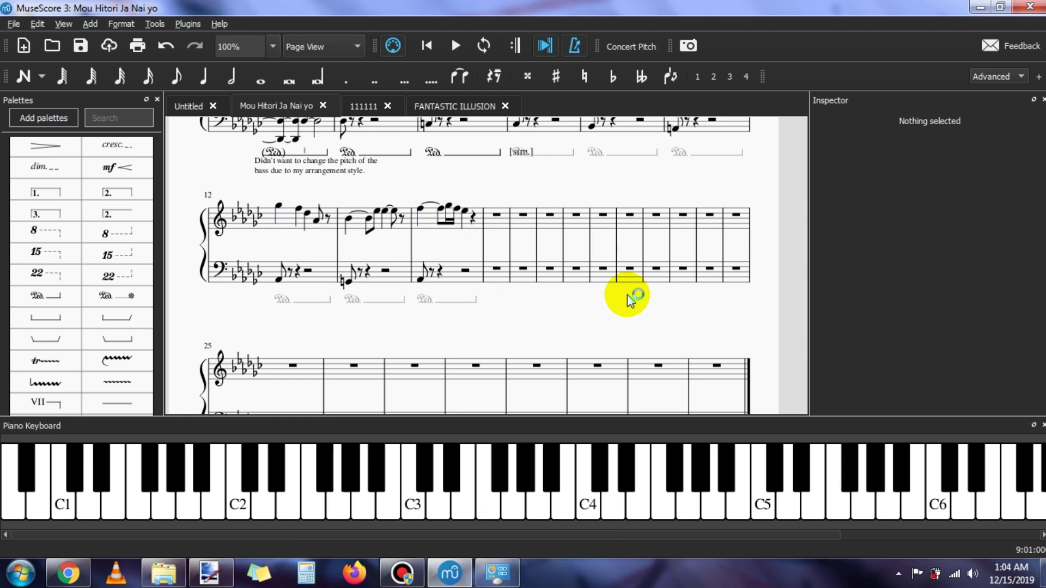
pyautogui.scroll(3, 467, 303)
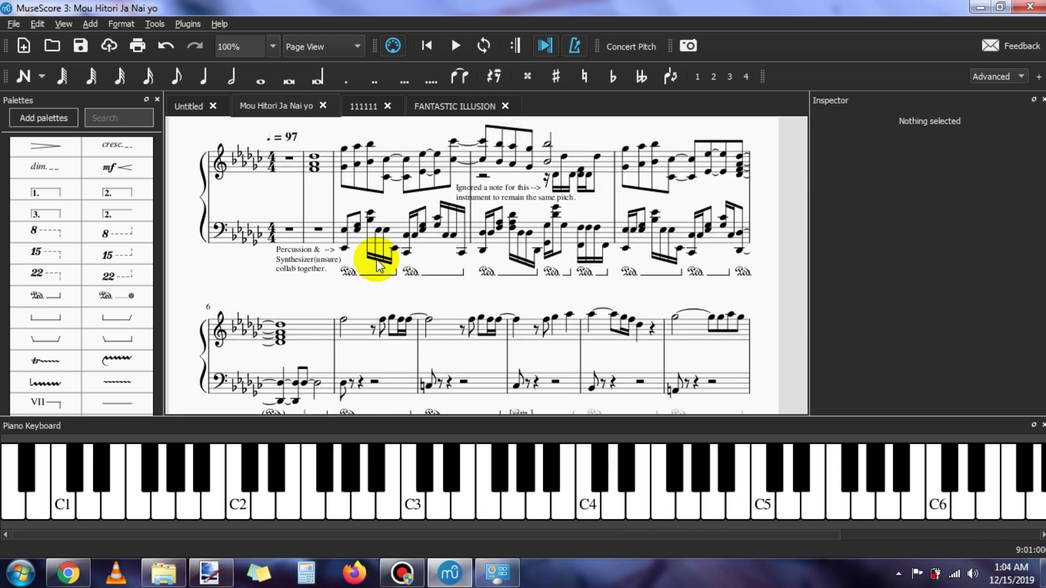
pyautogui.scroll(2, 409, 267)
pyautogui.click(321, 162)
pyautogui.scroll(1, 612, 401)
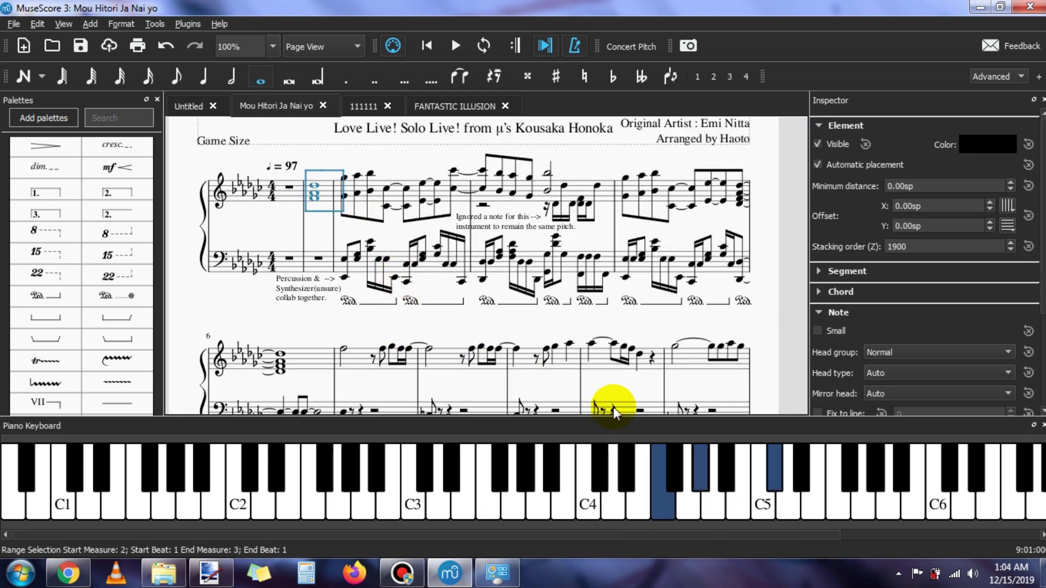
pyautogui.click(899, 574)
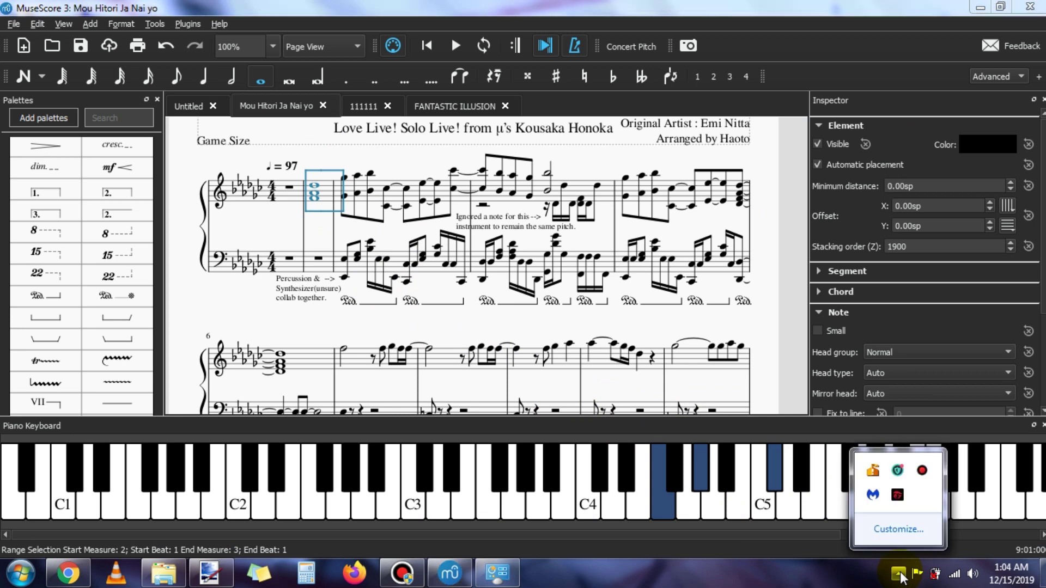
pyautogui.click(875, 490)
pyautogui.click(366, 325)
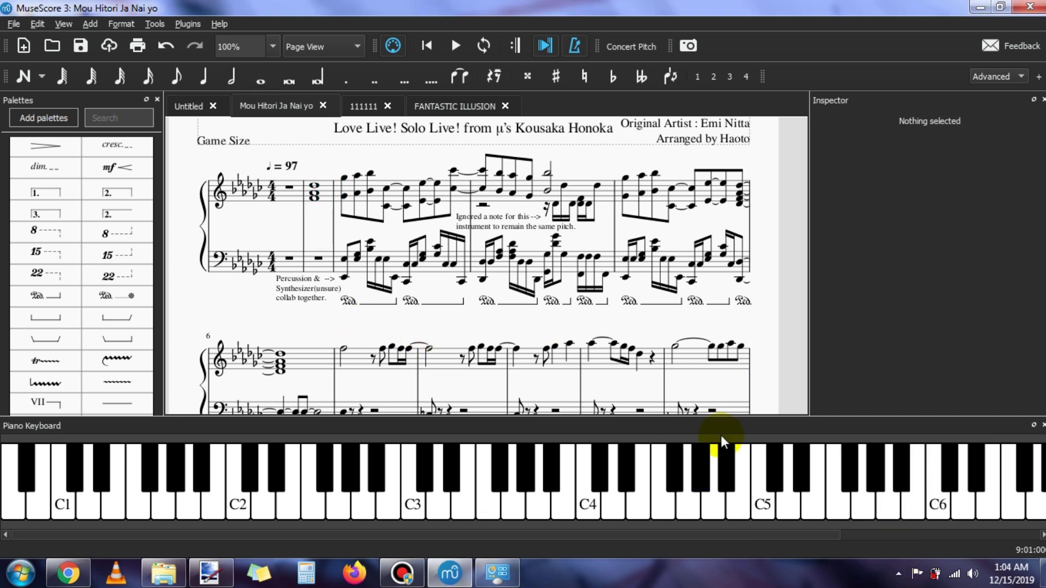
# Step: Select measure 2 across both staves, then drag-select measures 3–6
pyautogui.click(325, 195)
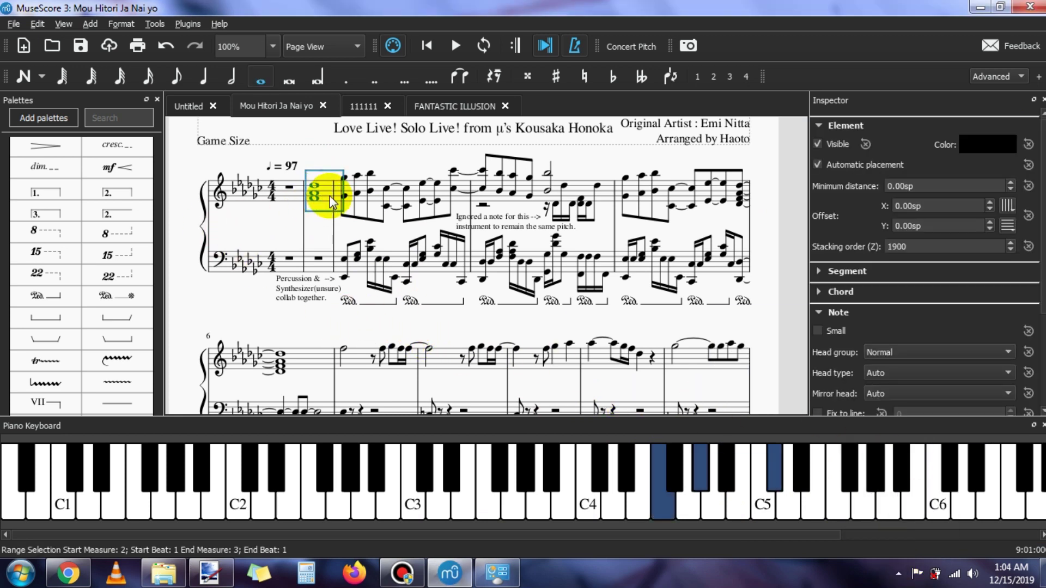
pyautogui.keyDown('shift'); pyautogui.click(327, 194); pyautogui.keyUp('shift')
pyautogui.click(345, 175)
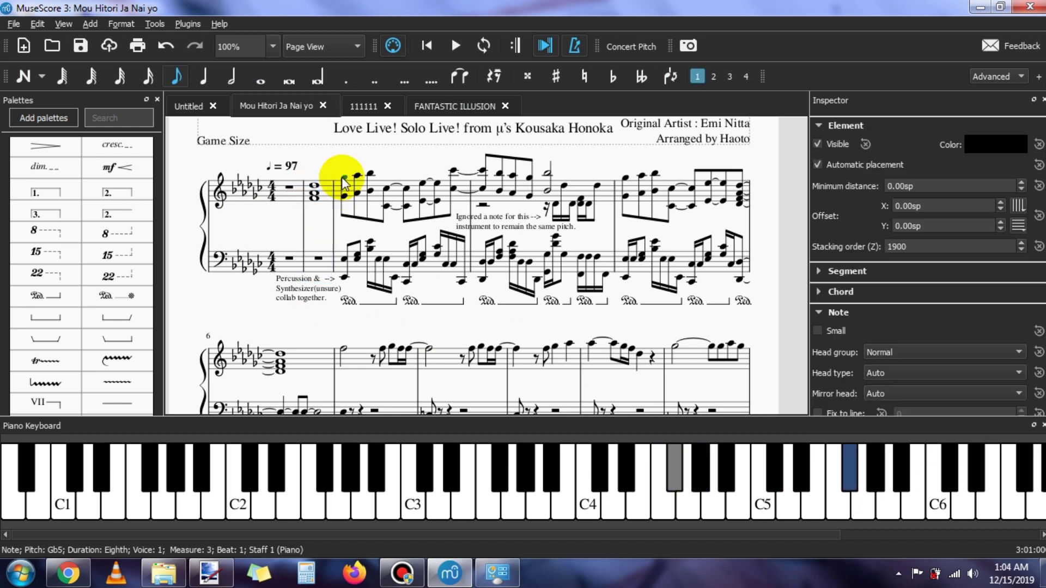
pyautogui.moveTo(346, 175); pyautogui.dragTo(504, 235)
pyautogui.scroll(-3, 608, 234)
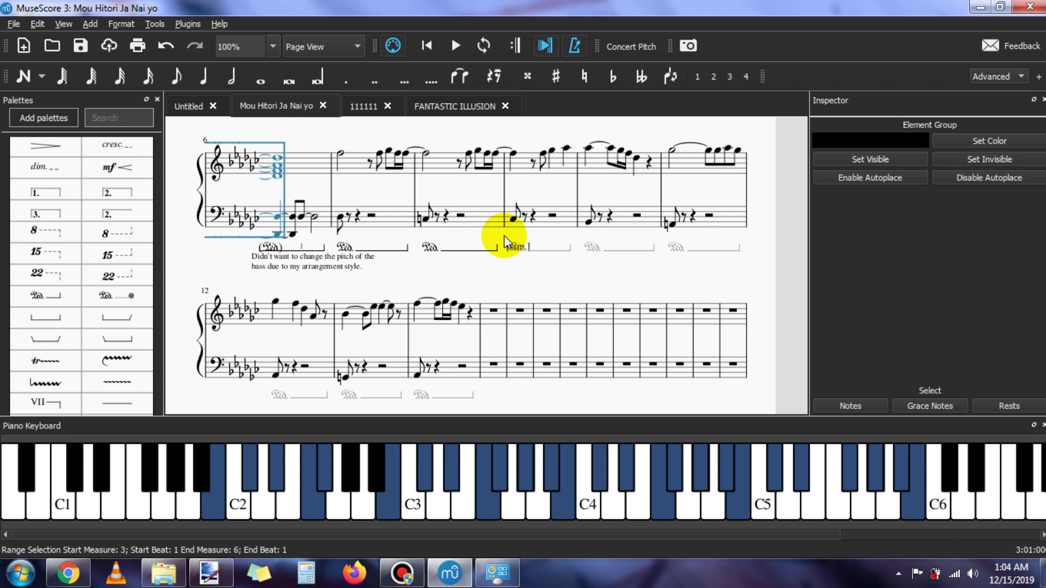
pyautogui.scroll(4, 492, 276)
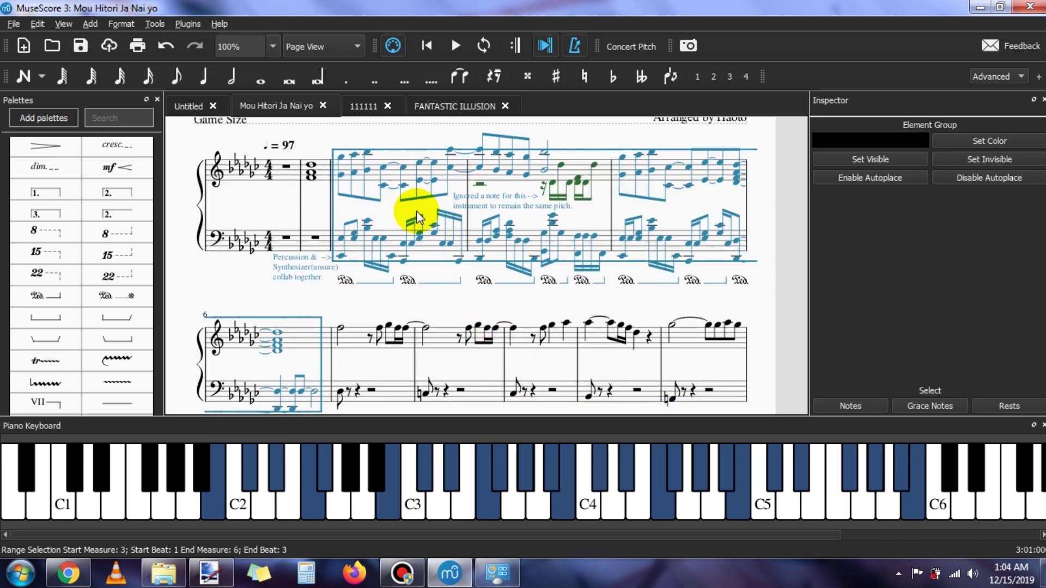
pyautogui.scroll(-2, 390, 273)
# Step: Select measures 7 through 14 of the melody, deselect, and reopen Bandicam
pyautogui.click(358, 282)
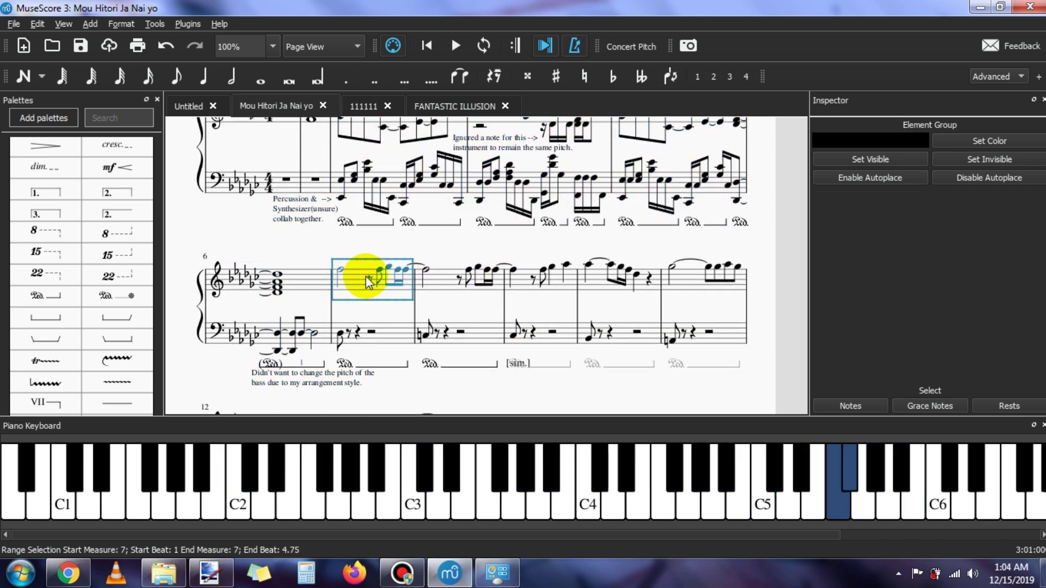
pyautogui.hotkey('shift', 'Right')
pyautogui.hotkey('shift', 'Right')
pyautogui.hotkey('shift', 'Right')
pyautogui.hotkey('shift', 'Right')
pyautogui.hotkey('shift', 'Right')
pyautogui.hotkey('shift', 'Right')
pyautogui.hotkey('shift', 'Right')
pyautogui.hotkey('shift', 'Right')
pyautogui.hotkey('shift', 'Right')
pyautogui.hotkey('shift', 'Right')
pyautogui.hotkey('shift', 'Right')
pyautogui.hotkey('shift', 'Right')
pyautogui.hotkey('shift', 'Right')
pyautogui.hotkey('shift', 'Right')
pyautogui.hotkey('shift', 'Right')
pyautogui.hotkey('shift', 'Right')
pyautogui.hotkey('shift', 'Right')
pyautogui.hotkey('shift', 'Right')
pyautogui.hotkey('shift', 'Right')
pyautogui.hotkey('shift', 'Right')
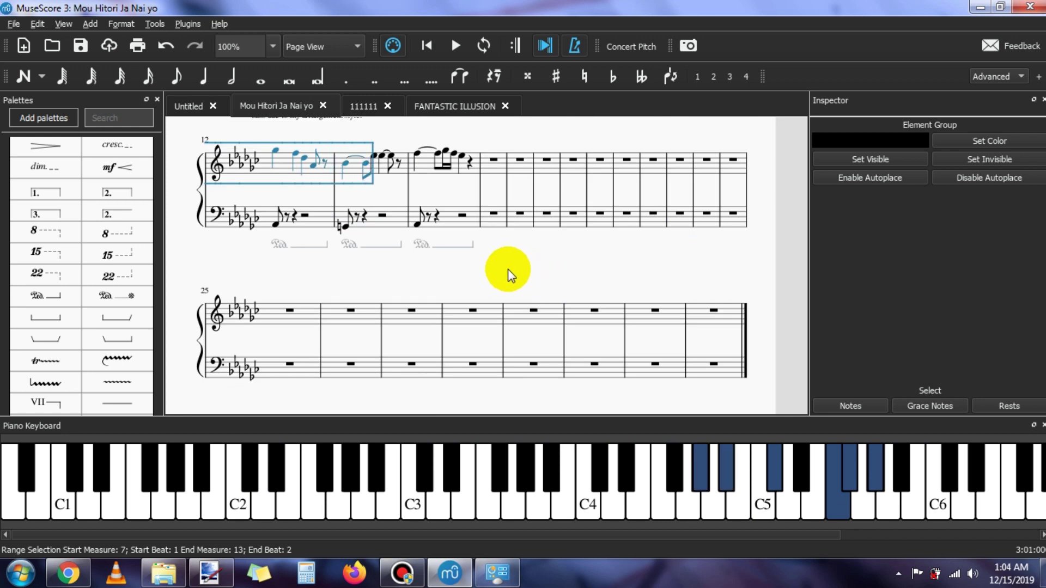
pyautogui.hotkey('shift', 'Right')
pyautogui.hotkey('shift', 'Right')
pyautogui.hotkey('shift', 'Right')
pyautogui.hotkey('shift', 'Right')
pyautogui.hotkey('shift', 'Right')
pyautogui.hotkey('shift', 'Right')
pyautogui.hotkey('shift', 'Right')
pyautogui.hotkey('shift', 'Right')
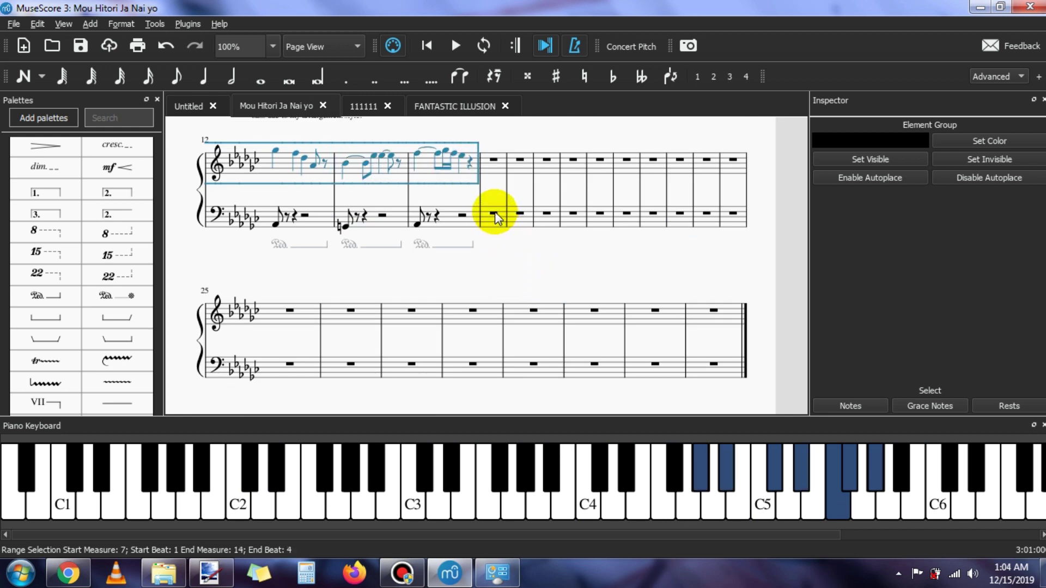
pyautogui.scroll(3, 513, 257)
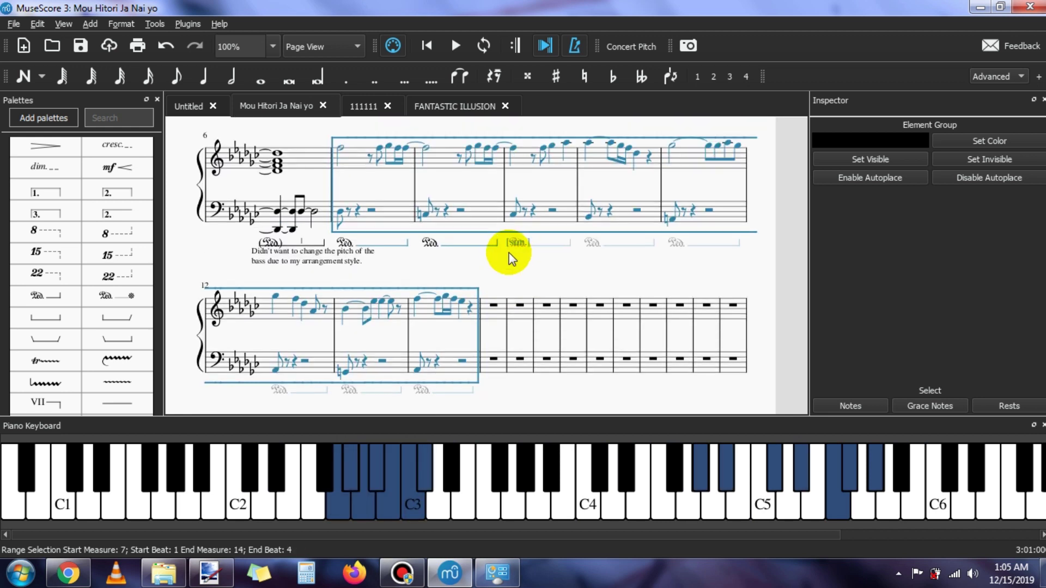
pyautogui.click(420, 285)
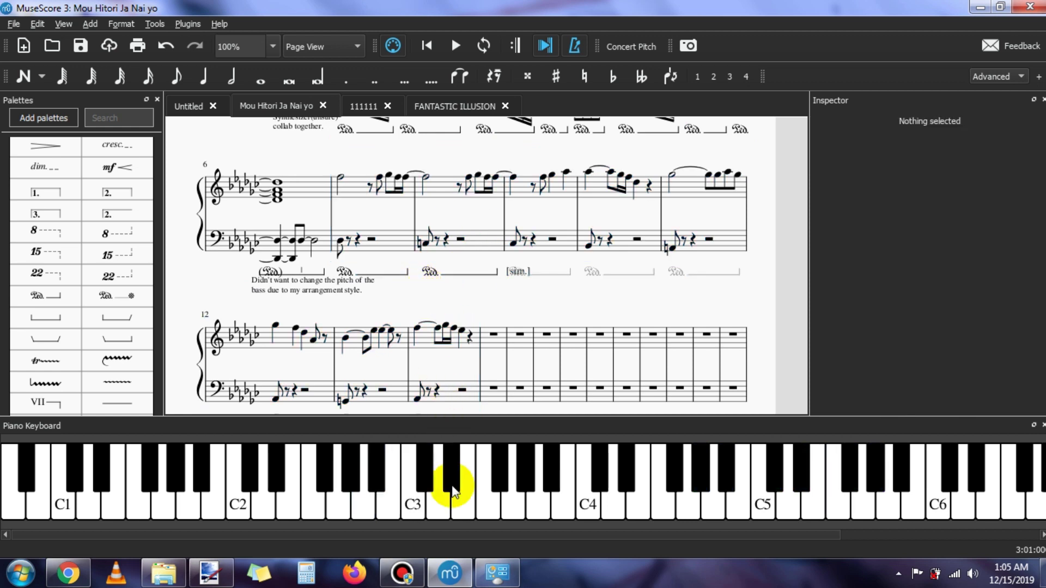
pyautogui.click(402, 573)
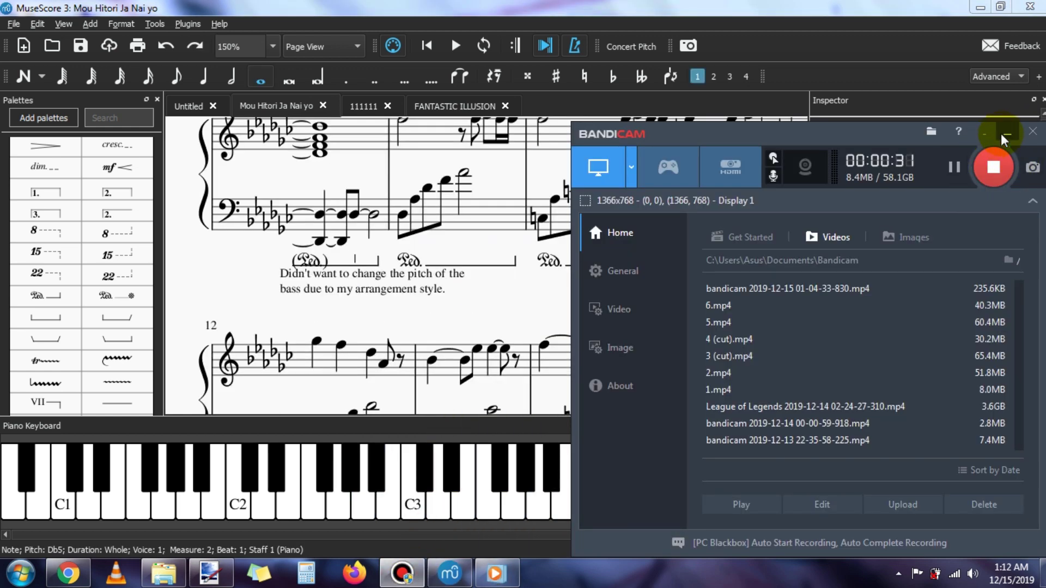
# Step: Minimize Bandicam and pan the score toward measures 6–11
pyautogui.click(1005, 137)
pyautogui.moveTo(561, 299); pyautogui.dragTo(469, 338)
pyautogui.moveTo(537, 357); pyautogui.dragTo(444, 351)
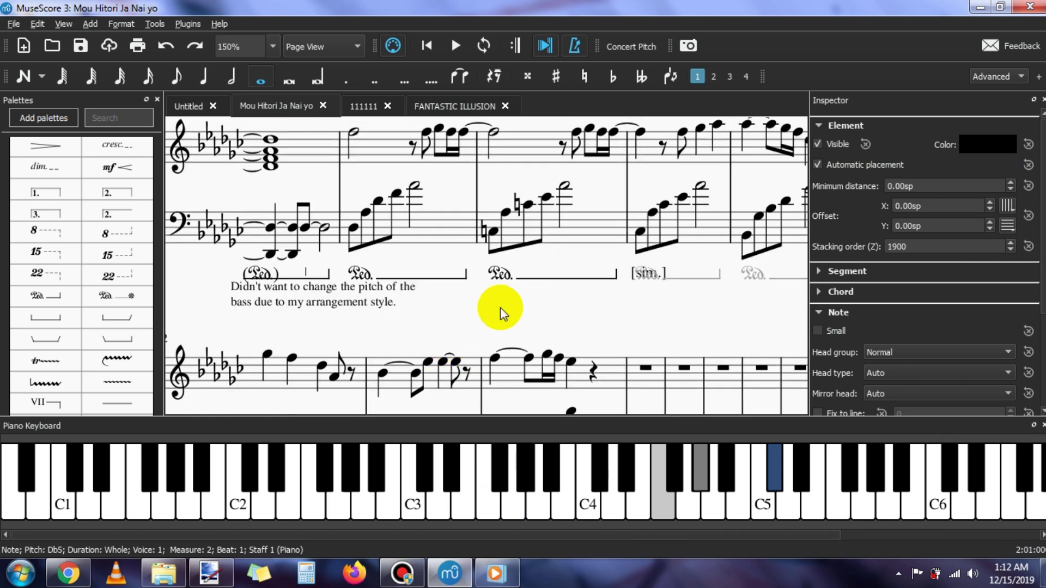
pyautogui.moveTo(498, 306); pyautogui.dragTo(432, 414)
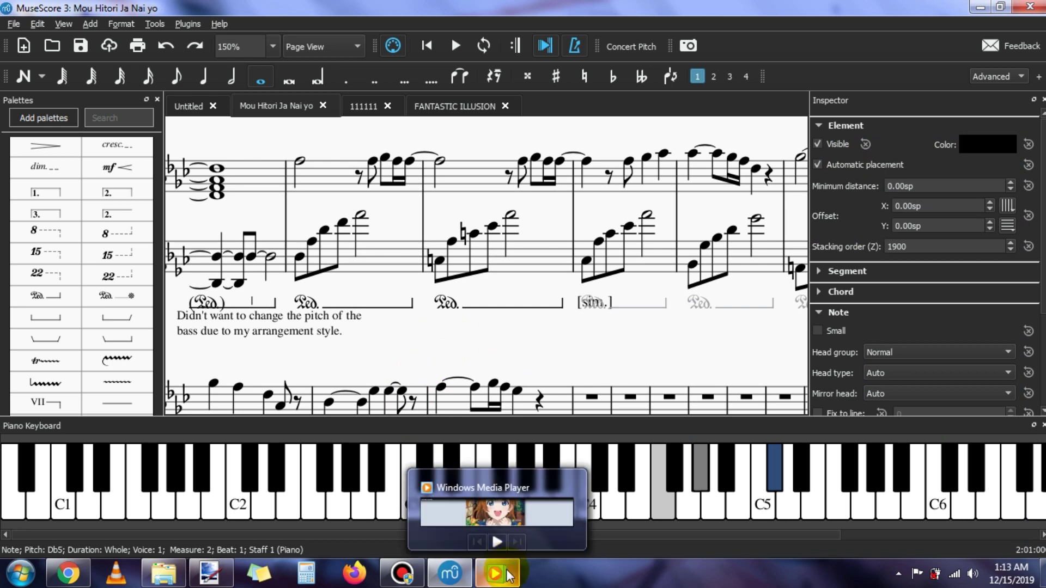
pyautogui.click(482, 498)
pyautogui.click(473, 335)
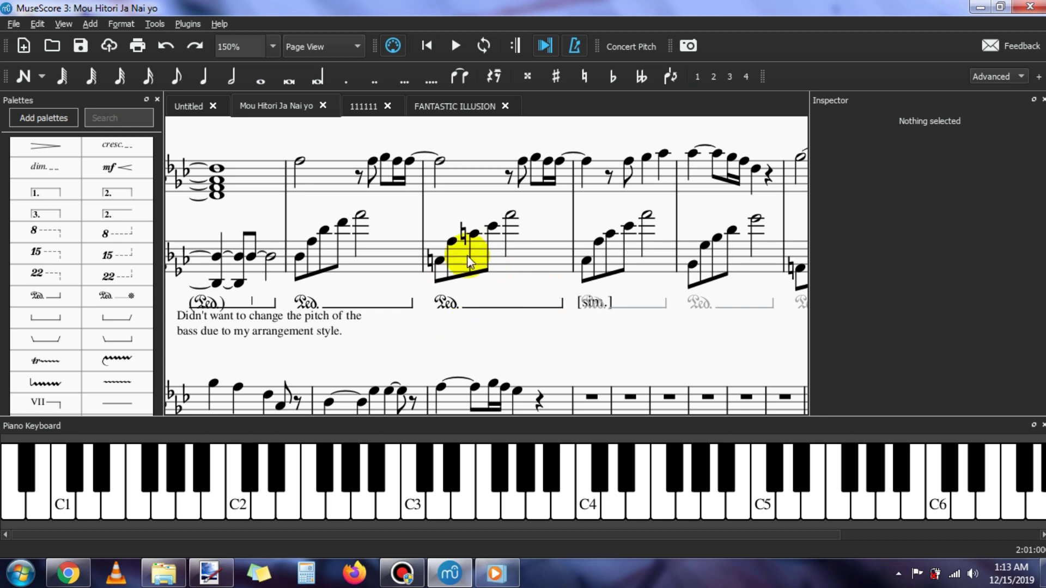
# Step: Select and deselect bass measure 7, then pan around the pedalled bass passage
pyautogui.click(390, 254)
pyautogui.hscroll(3, 468, 348)
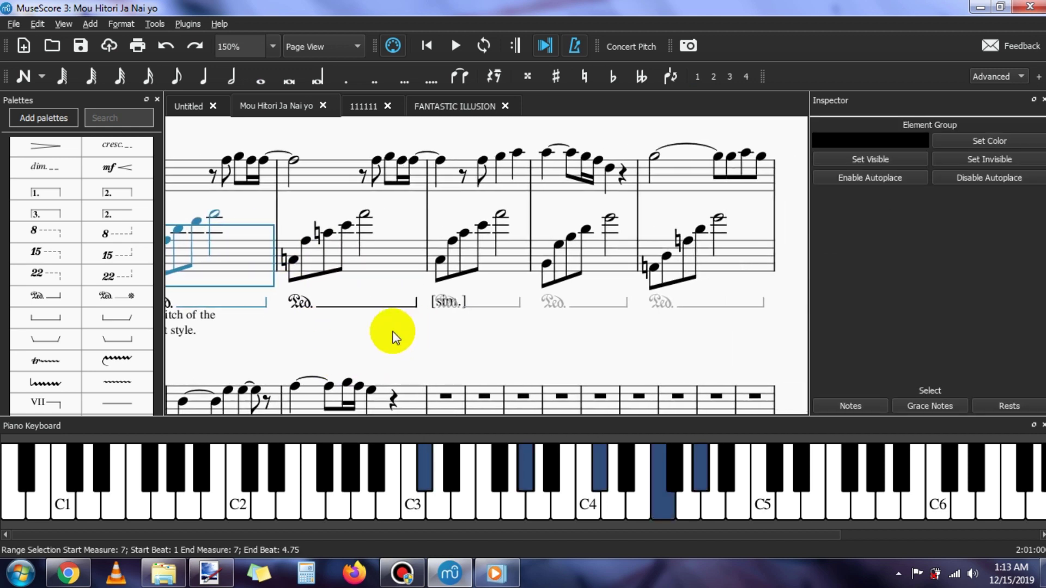
pyautogui.hscroll(-2, 389, 316)
pyautogui.scroll(1, 348, 229)
pyautogui.hscroll(-2, 326, 163)
pyautogui.scroll(1, 356, 187)
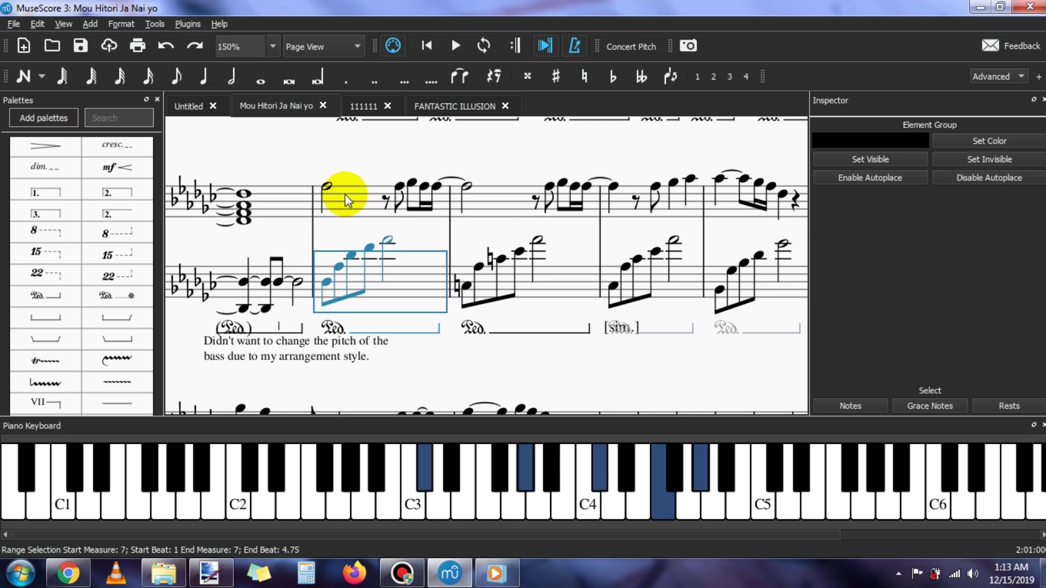
pyautogui.click(352, 163)
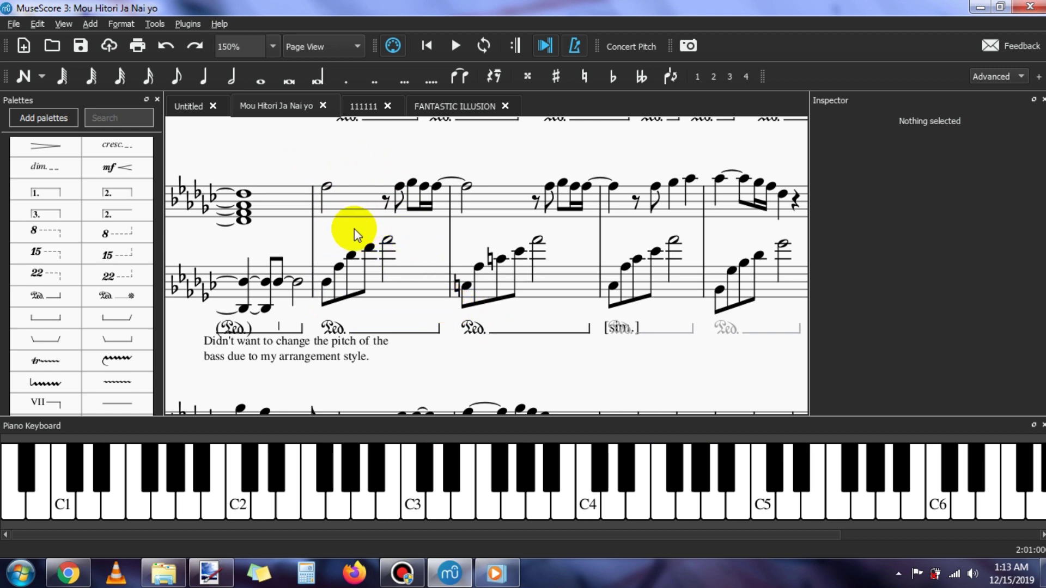
pyautogui.moveTo(354, 229); pyautogui.dragTo(342, 232)
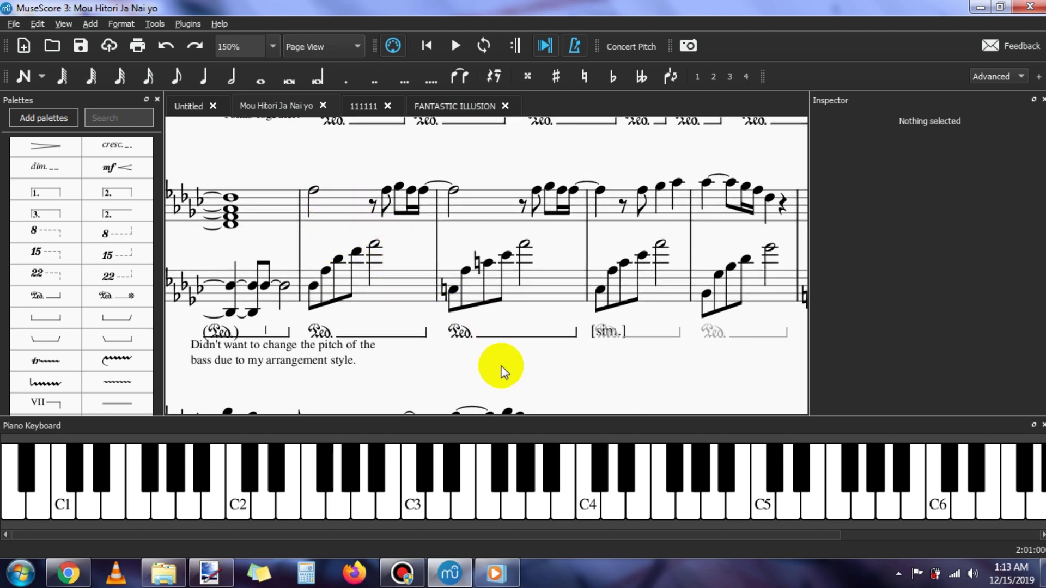
pyautogui.moveTo(501, 366); pyautogui.dragTo(468, 329)
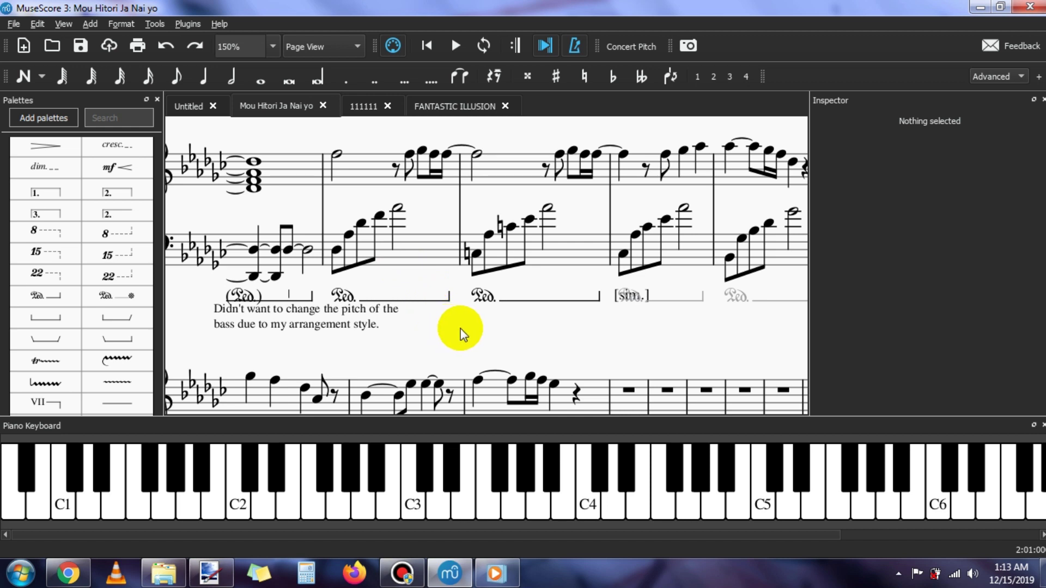
pyautogui.scroll(3, 430, 326)
pyautogui.scroll(-2, 431, 294)
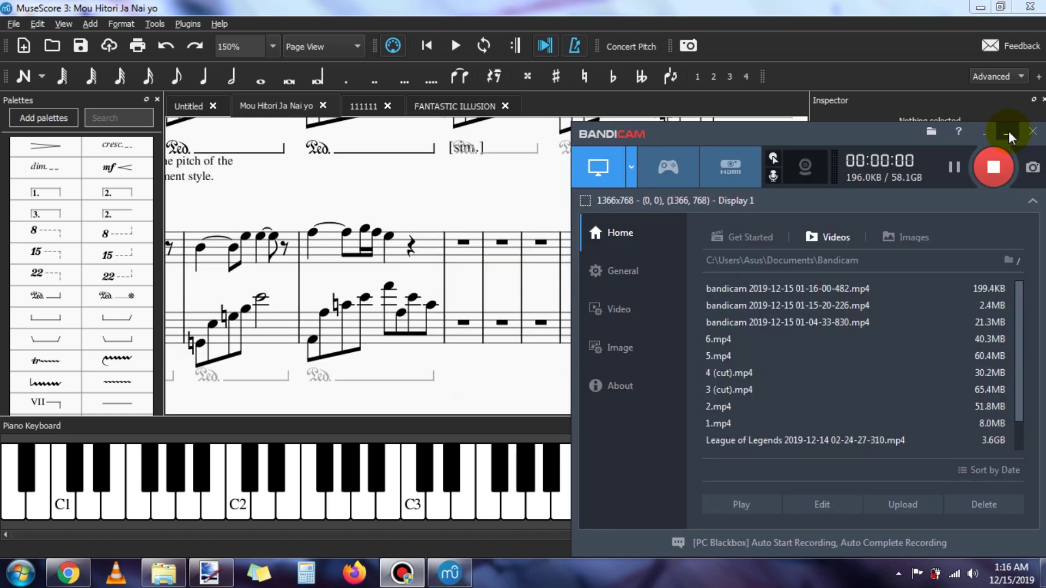
pyautogui.click(1008, 136)
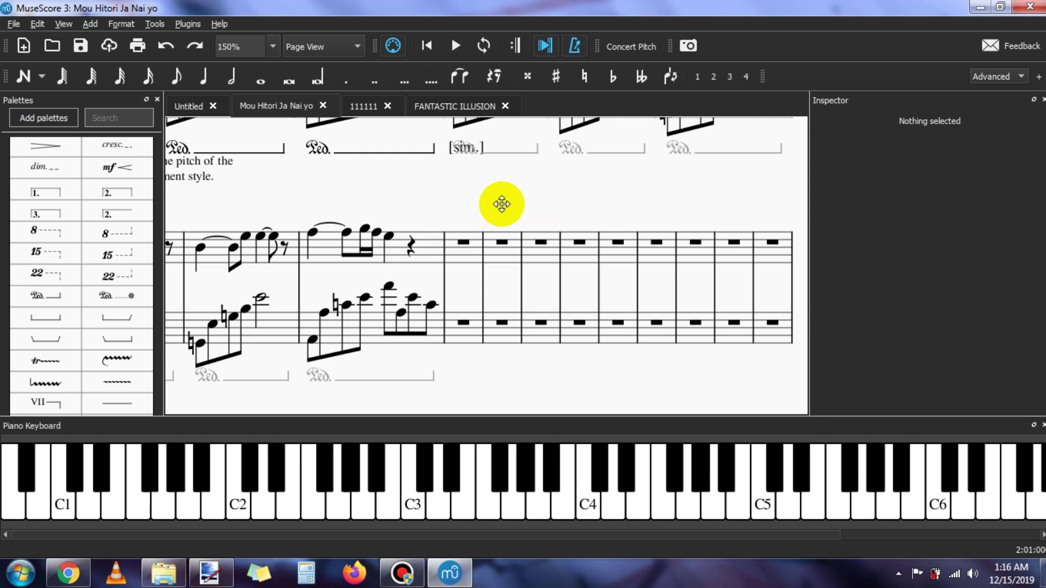
pyautogui.moveTo(498, 203); pyautogui.dragTo(492, 236)
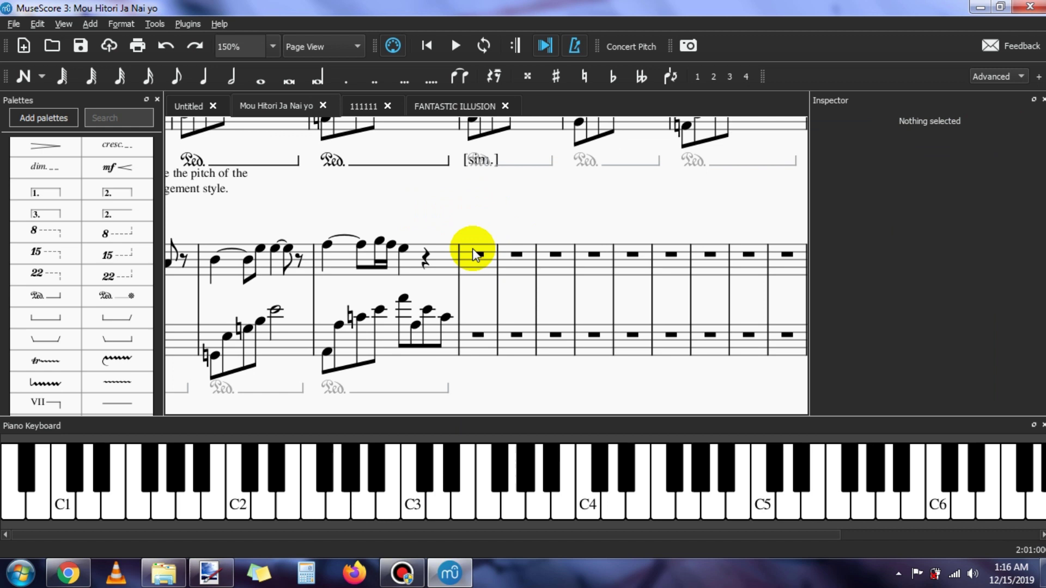
pyautogui.scroll(-1, 443, 175)
pyautogui.scroll(-2, 599, 294)
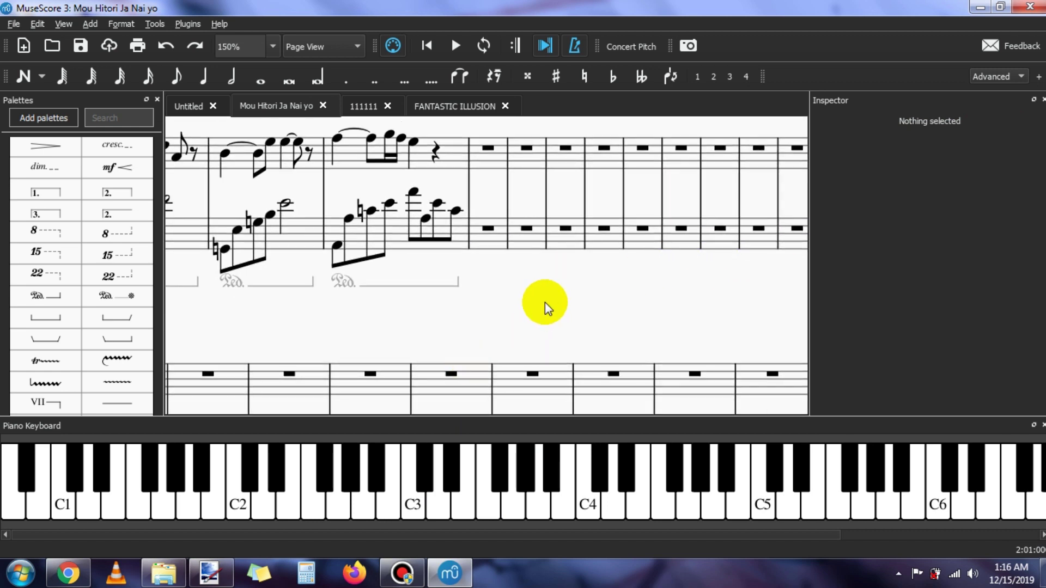
pyautogui.scroll(2, 544, 303)
pyautogui.hscroll(2, 787, 309)
pyautogui.scroll(3, 787, 308)
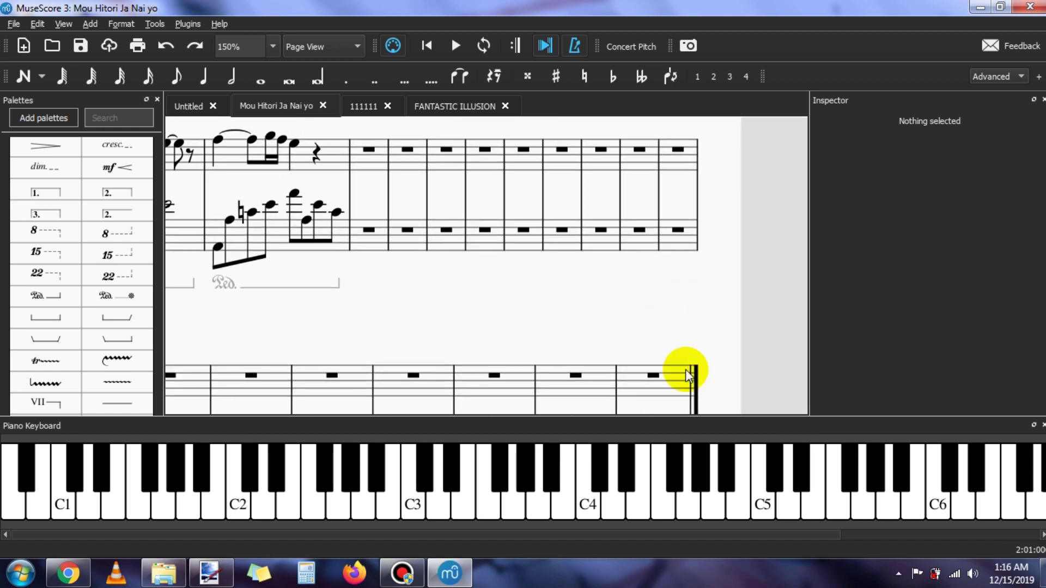
pyautogui.scroll(-2, 682, 369)
pyautogui.hscroll(-2, 681, 369)
pyautogui.scroll(3, 766, 381)
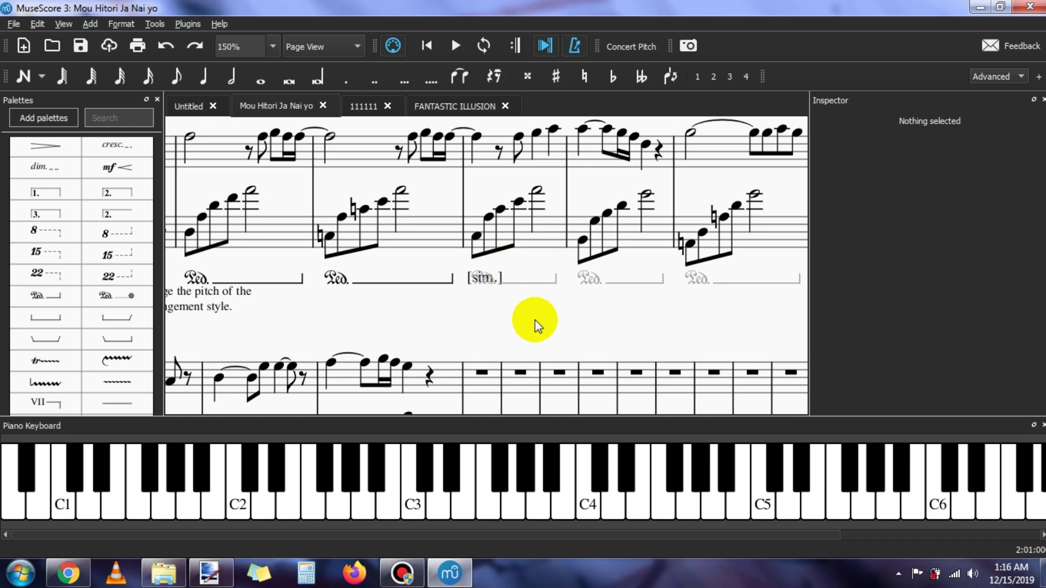
pyautogui.scroll(-2, 538, 325)
pyautogui.hscroll(1, 545, 305)
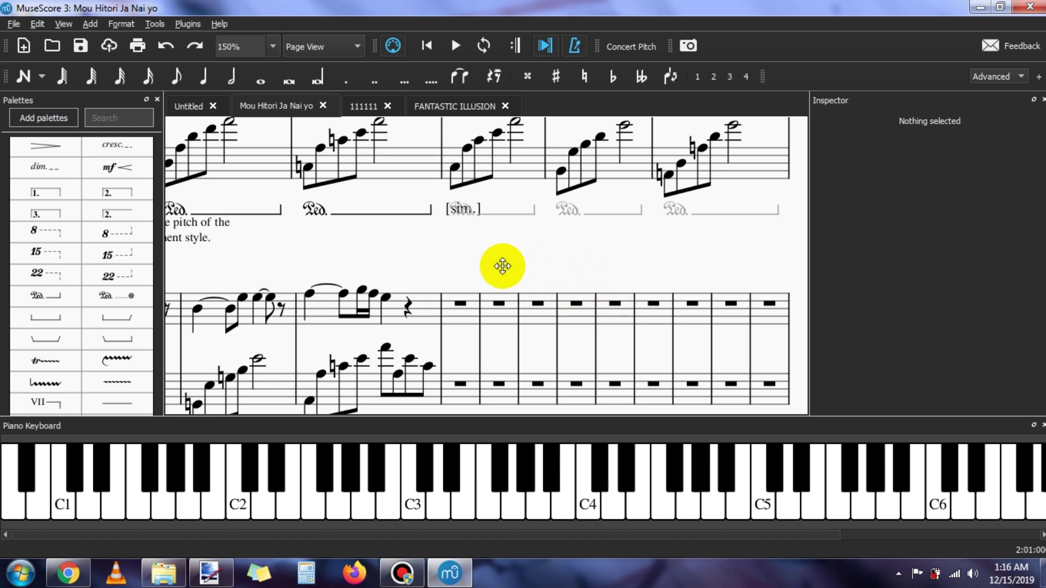
pyautogui.hscroll(-1, 501, 261)
pyautogui.hscroll(-1, 537, 267)
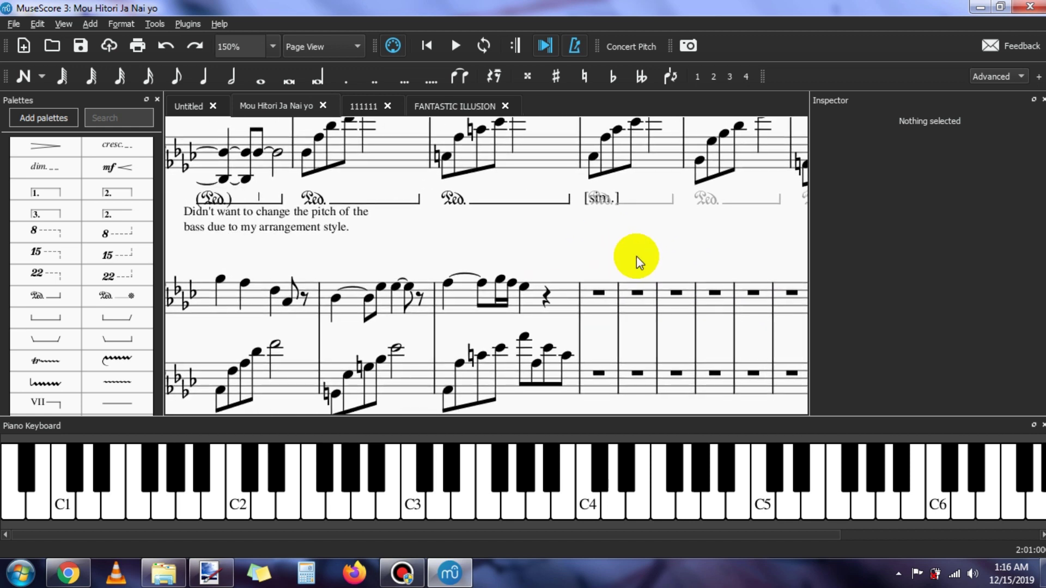
pyautogui.scroll(5, 602, 268)
pyautogui.scroll(2, 471, 225)
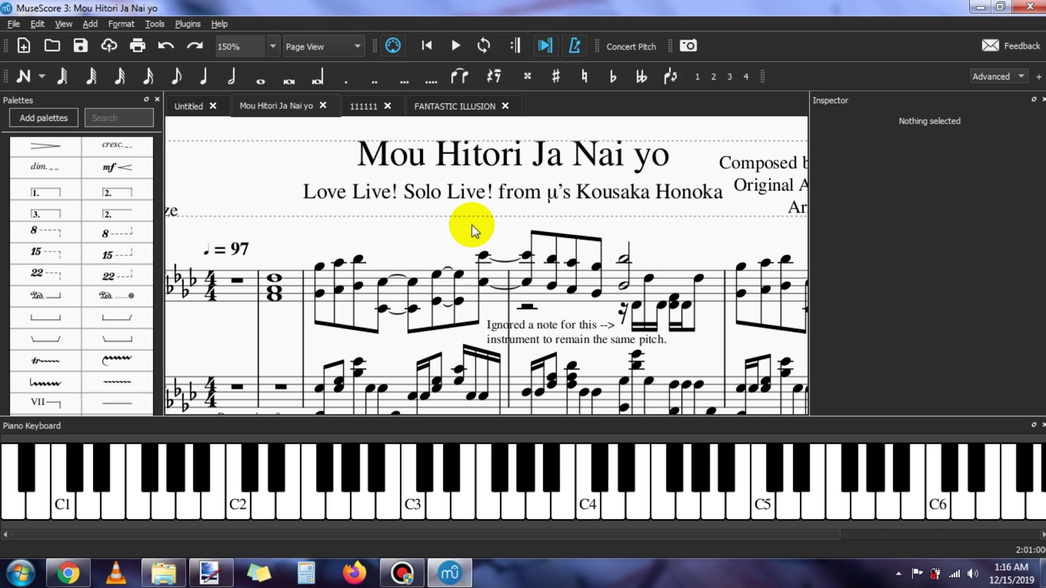
pyautogui.scroll(-6, 509, 252)
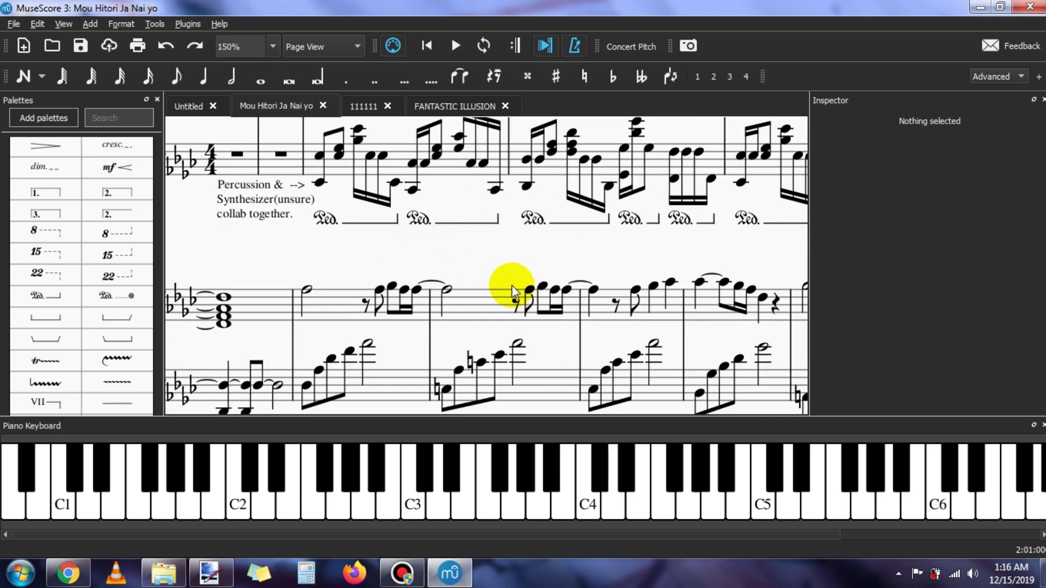
pyautogui.scroll(-3, 511, 285)
pyautogui.hscroll(1, 586, 325)
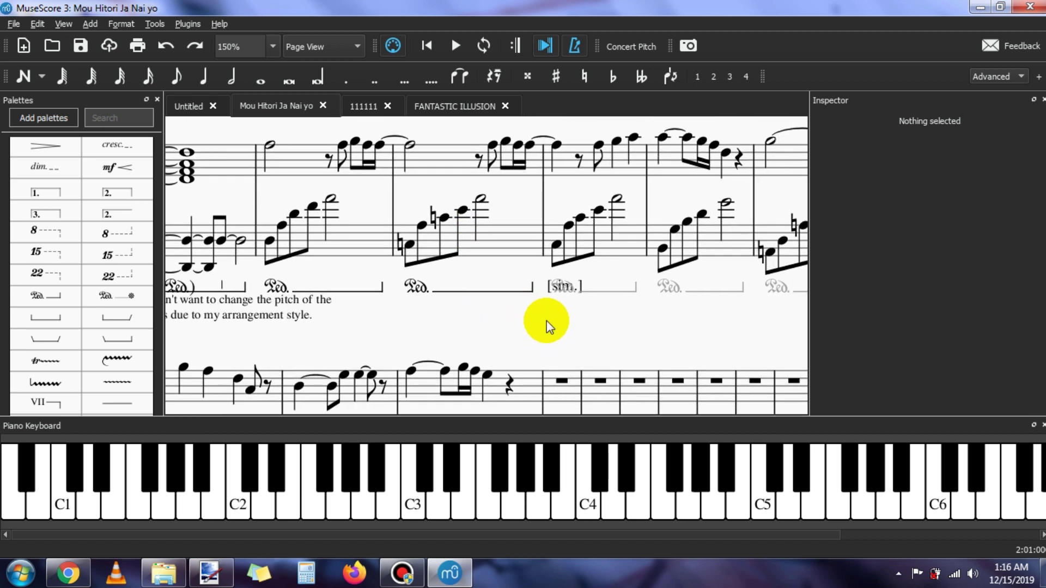
pyautogui.scroll(-2, 557, 327)
pyautogui.hscroll(2, 525, 311)
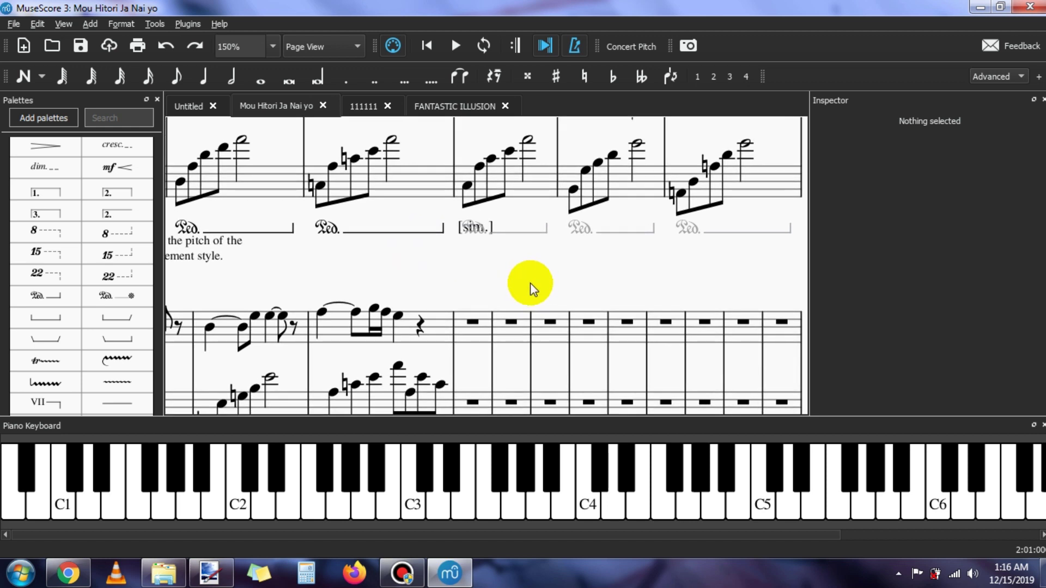
pyautogui.scroll(-1, 528, 282)
pyautogui.hscroll(1, 528, 282)
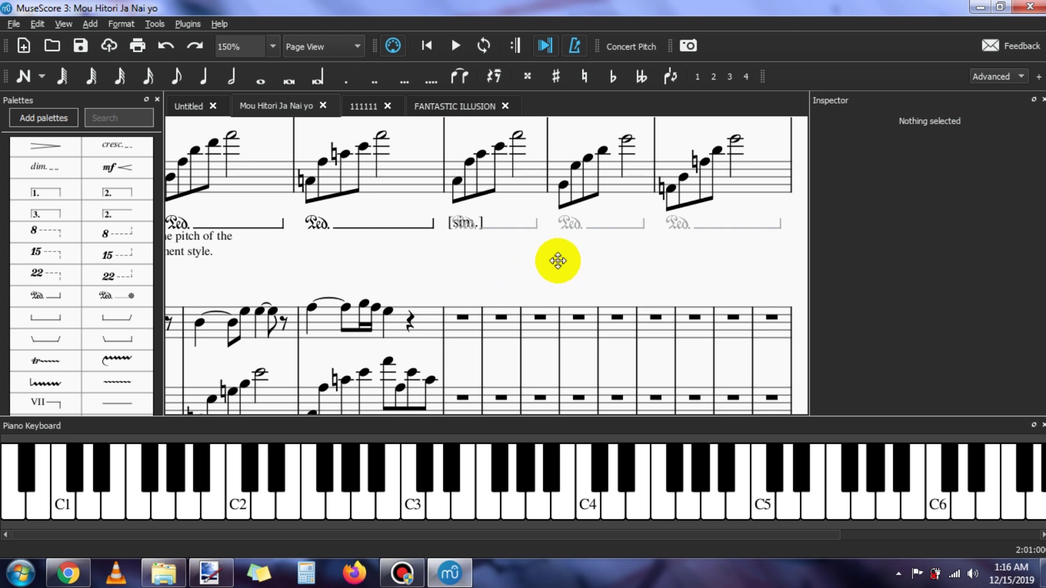
pyautogui.scroll(-1, 545, 266)
pyautogui.hscroll(-1, 544, 267)
pyautogui.moveTo(545, 248); pyautogui.dragTo(561, 274)
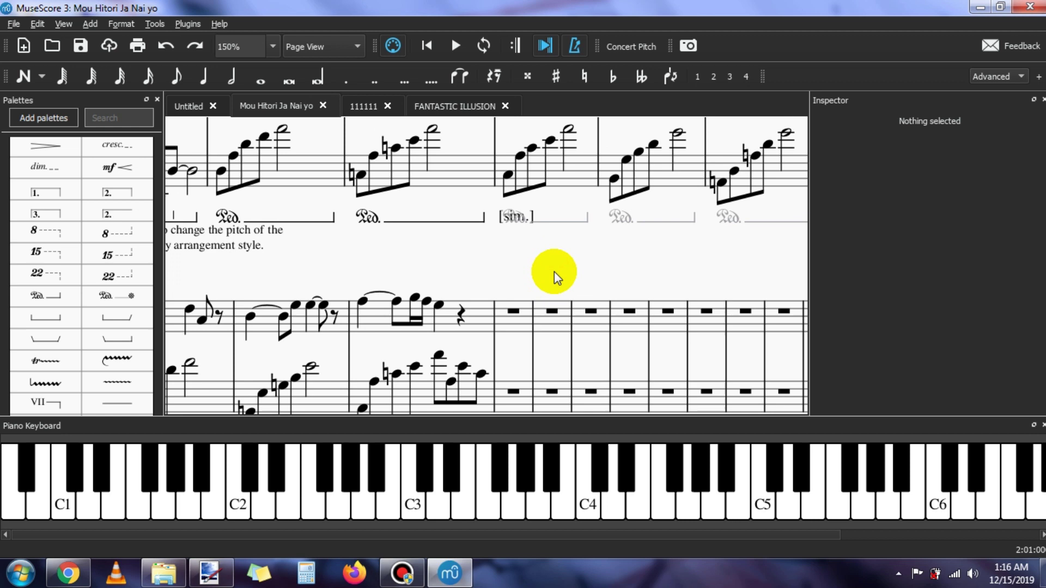
pyautogui.scroll(-1, 554, 275)
pyautogui.hscroll(1, 554, 275)
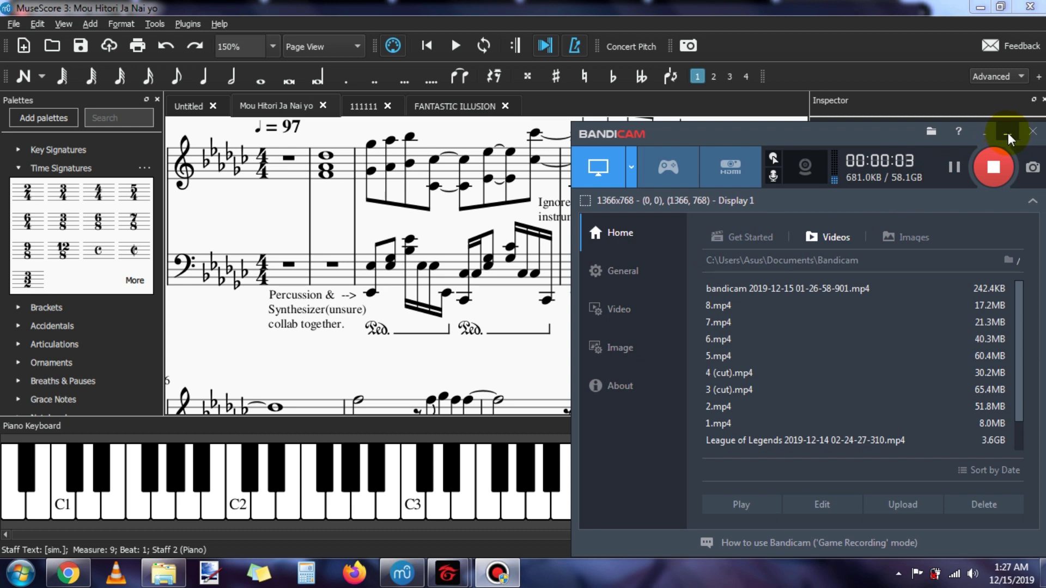
pyautogui.click(1007, 136)
pyautogui.scroll(-5, 547, 317)
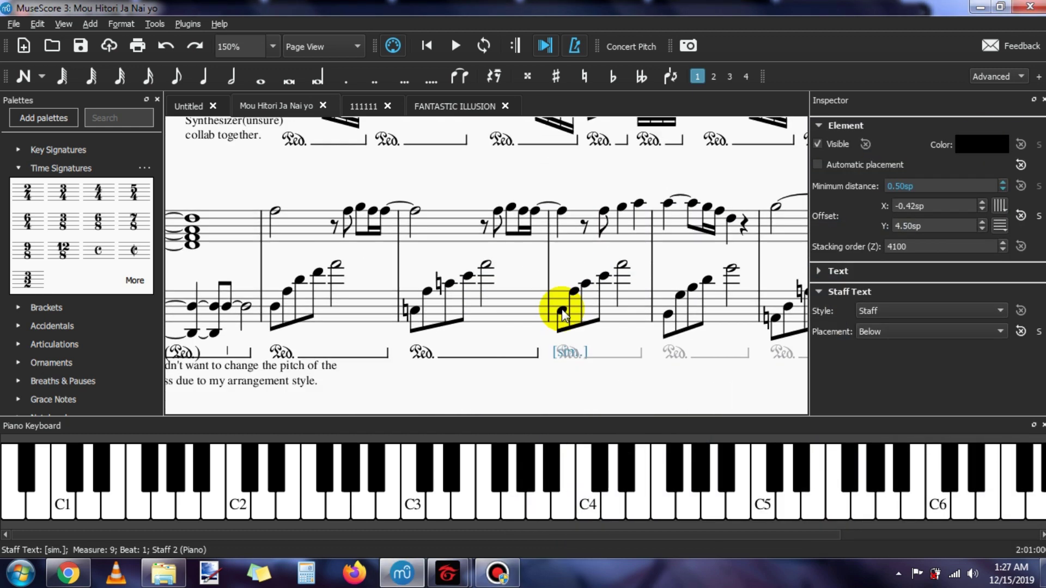
pyautogui.scroll(5, 446, 303)
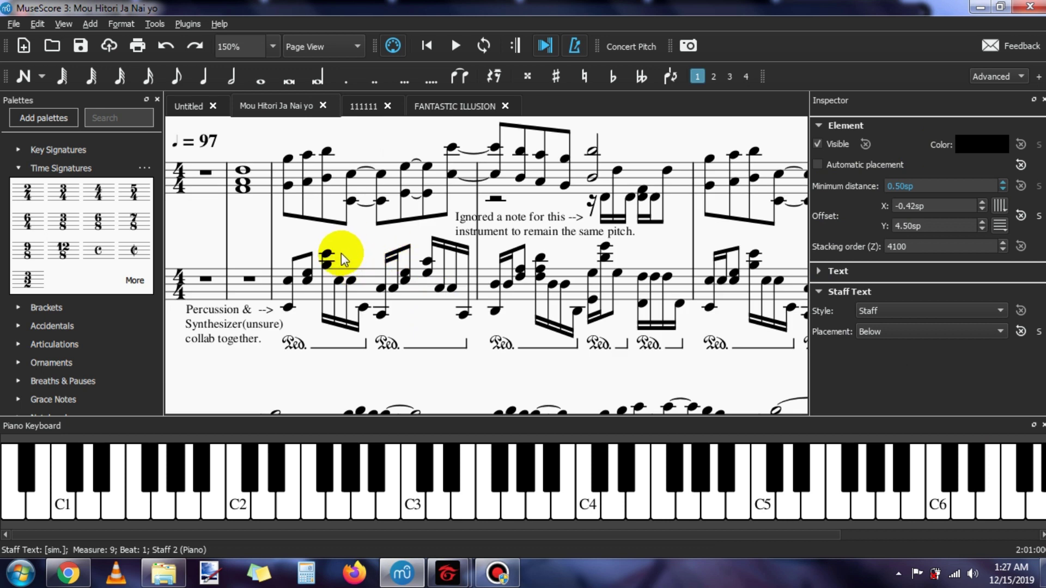
pyautogui.scroll(3, 345, 253)
pyautogui.scroll(-1, 329, 274)
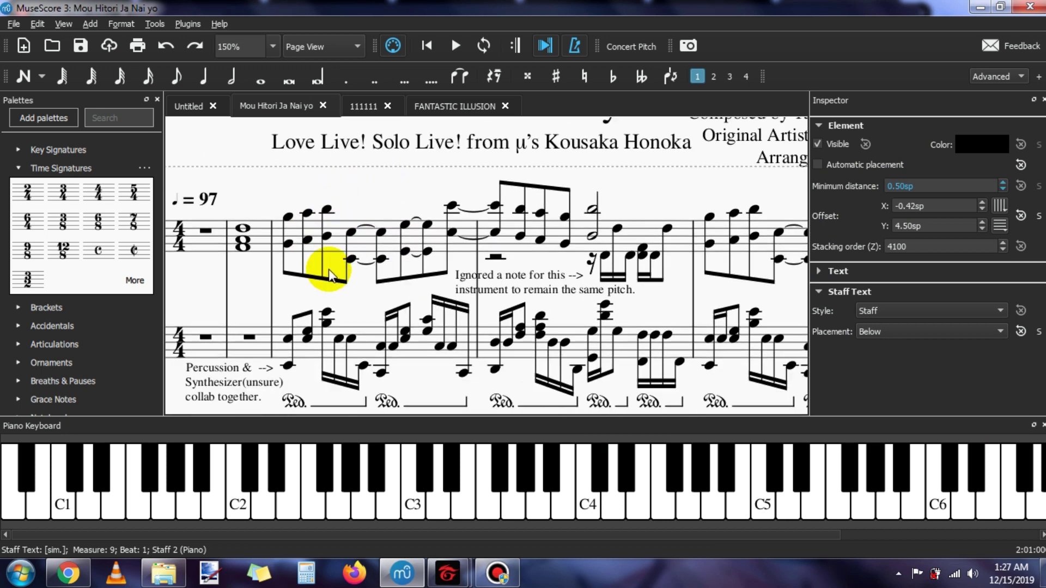
pyautogui.moveTo(273, 285); pyautogui.dragTo(341, 267)
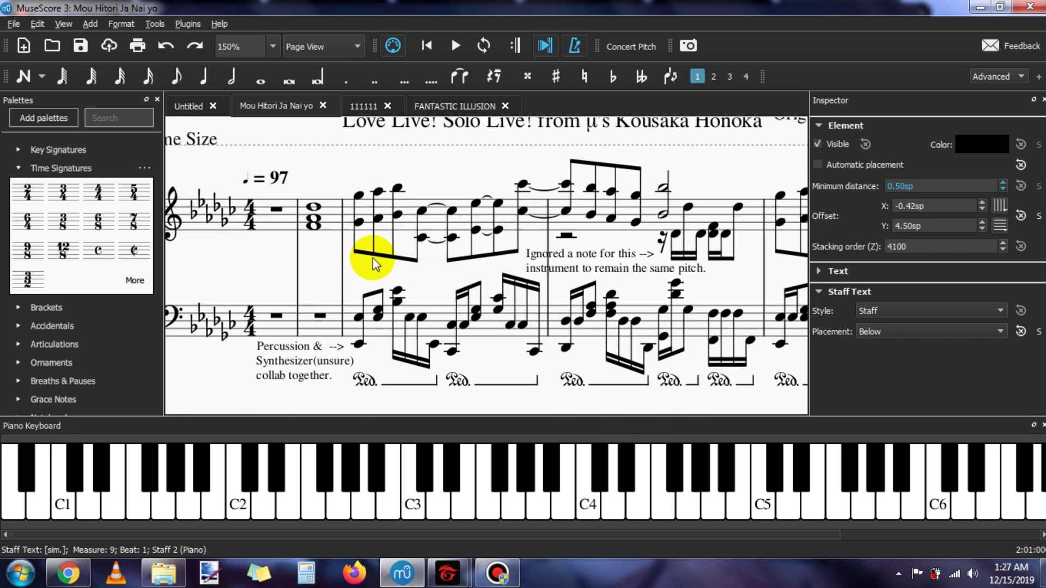
pyautogui.scroll(-10, 275, 252)
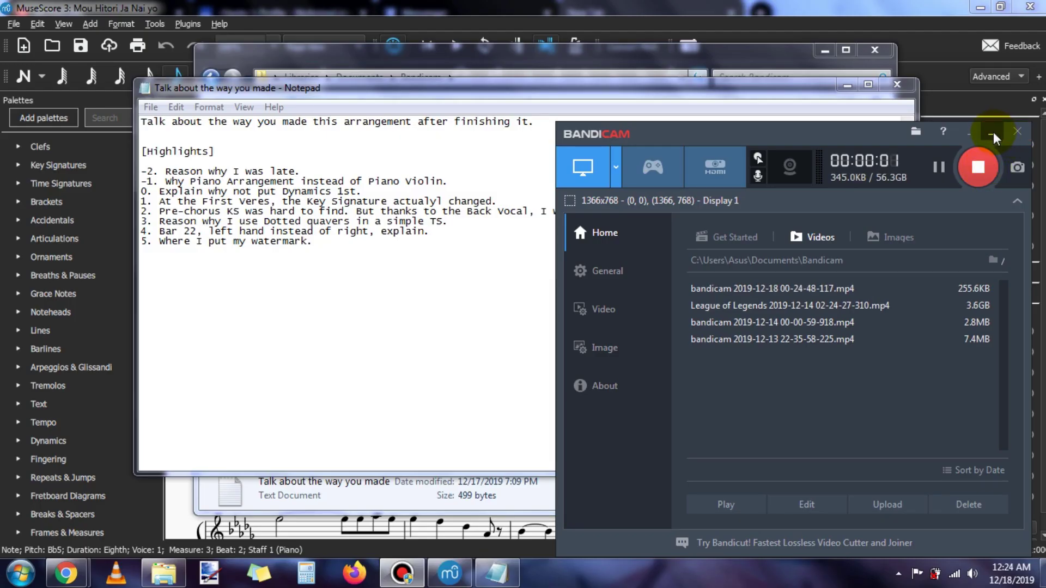
# Step: Minimize the Bandicam recorder and the Documents library window
pyautogui.click(991, 135)
pyautogui.click(822, 52)
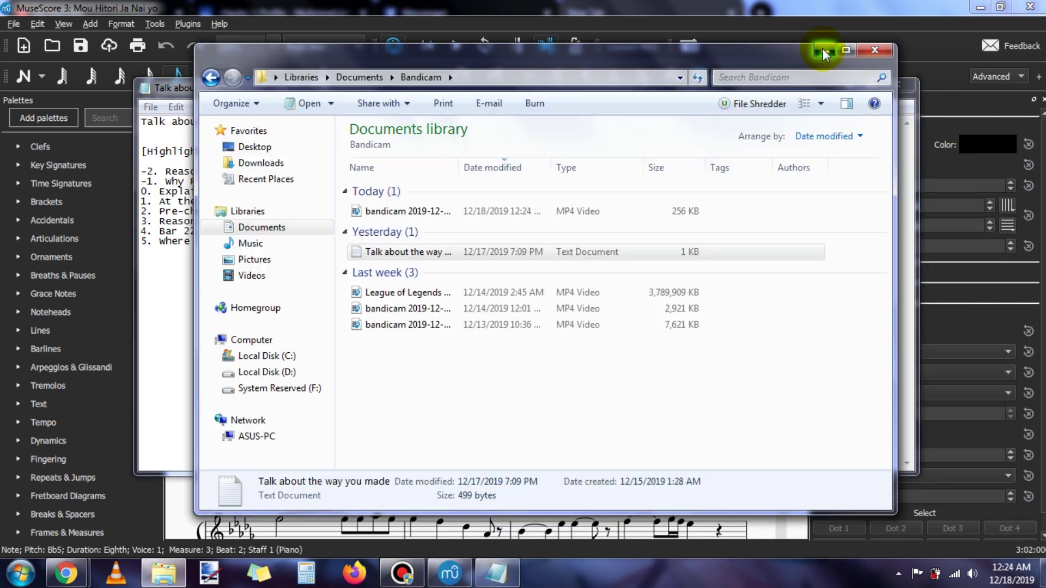
pyautogui.click(822, 52)
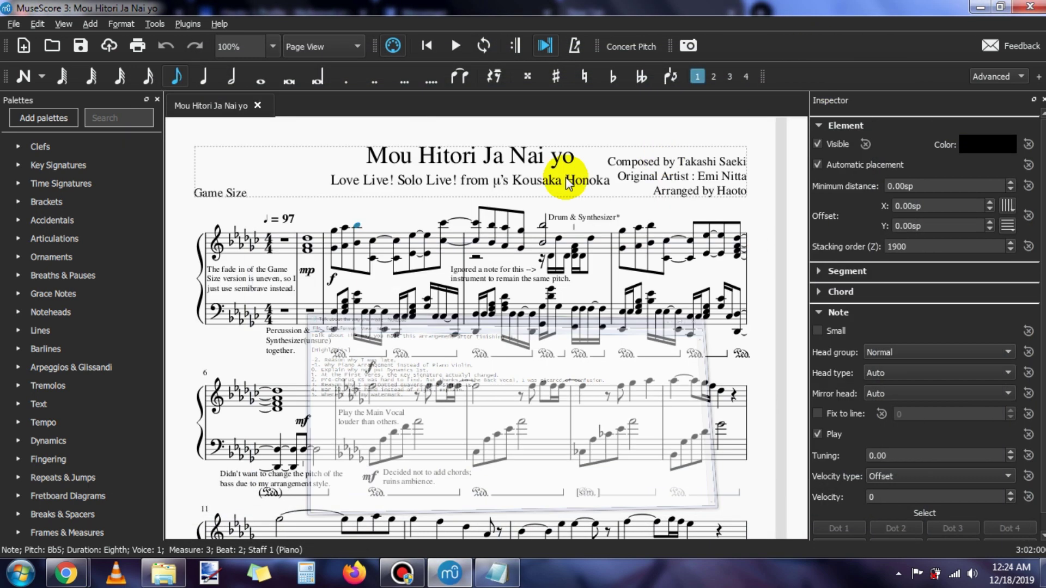
# Step: Briefly restore the arrangement talking-points notes in Notepad, then minimize them to reveal the score
pyautogui.click(863, 87)
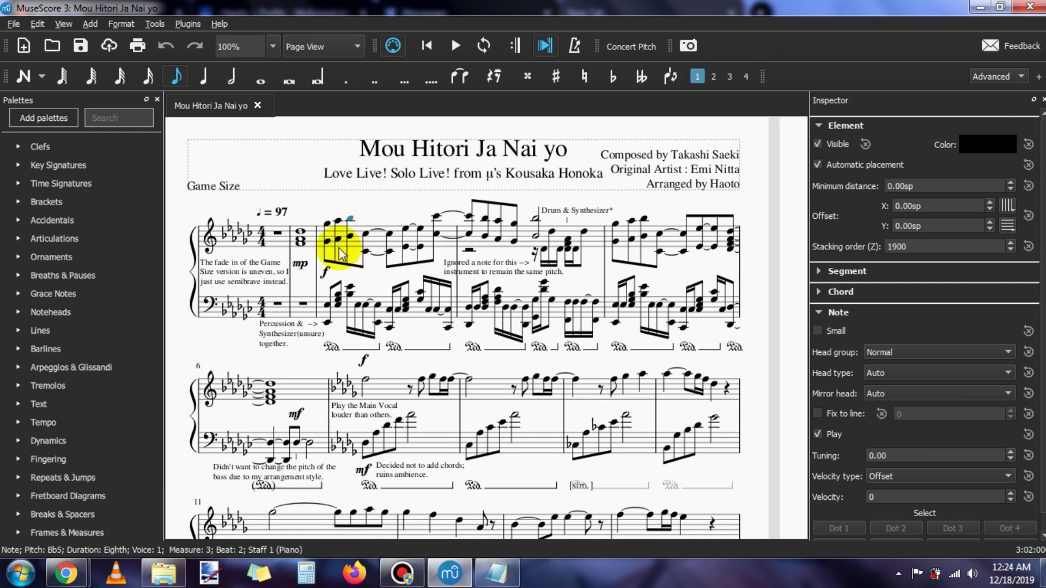
pyautogui.click(496, 573)
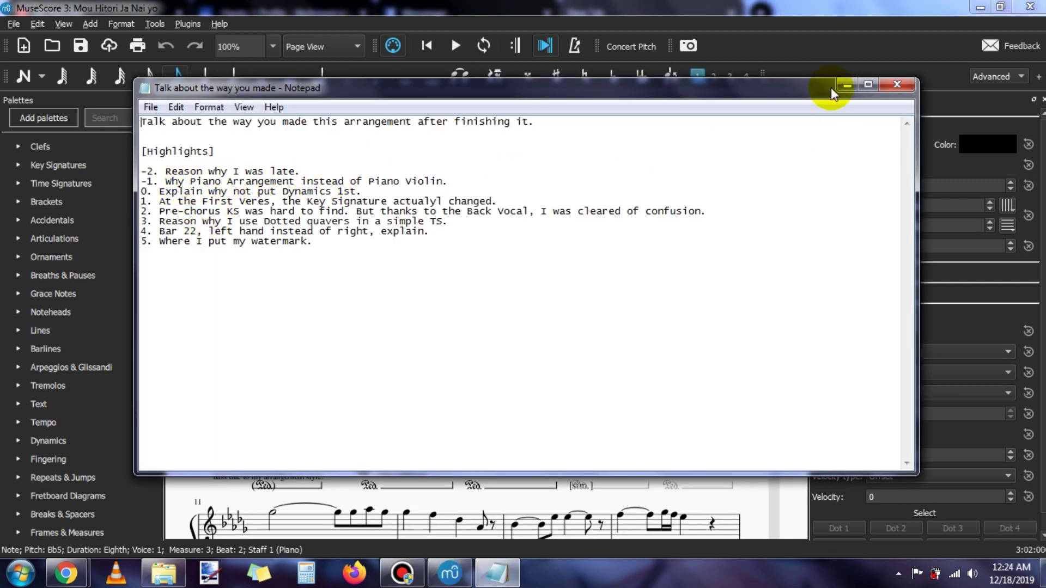
pyautogui.click(846, 86)
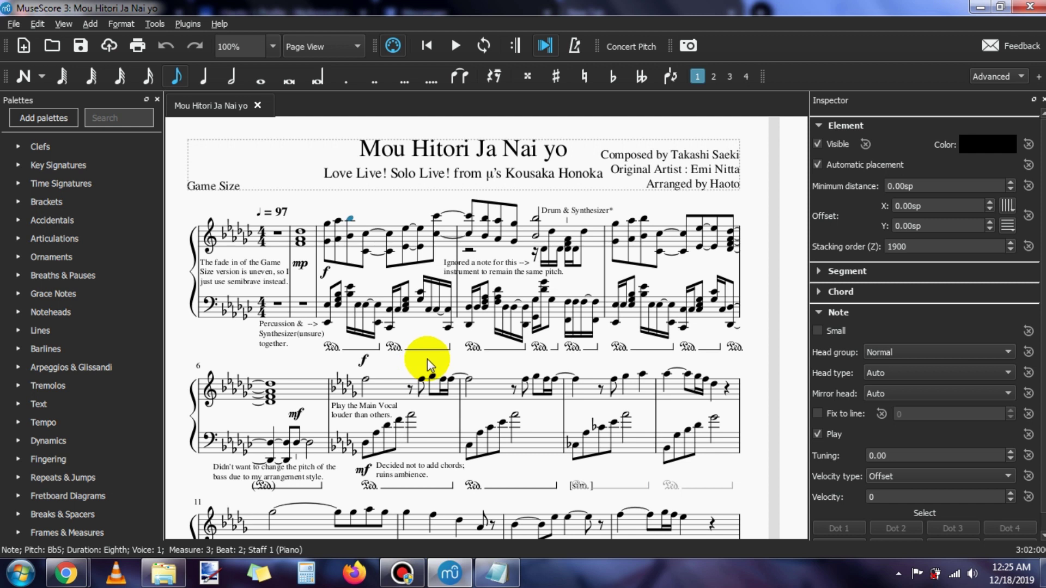
# Step: Clear the current note selection in the score
pyautogui.scroll(-1, 426, 366)
pyautogui.scroll(2, 429, 366)
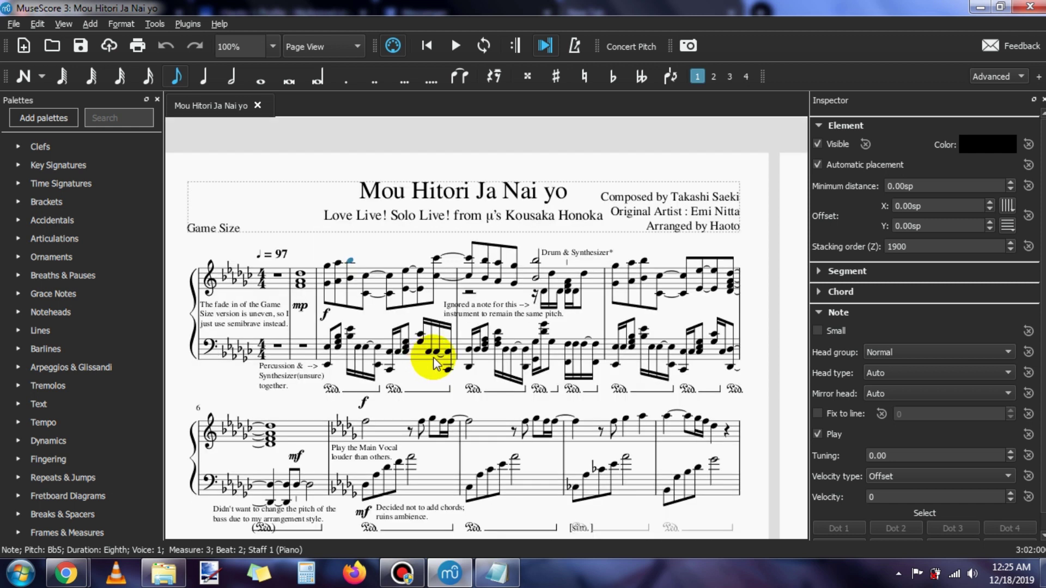
pyautogui.scroll(-1, 433, 357)
pyautogui.scroll(1, 436, 356)
pyautogui.scroll(-1, 447, 364)
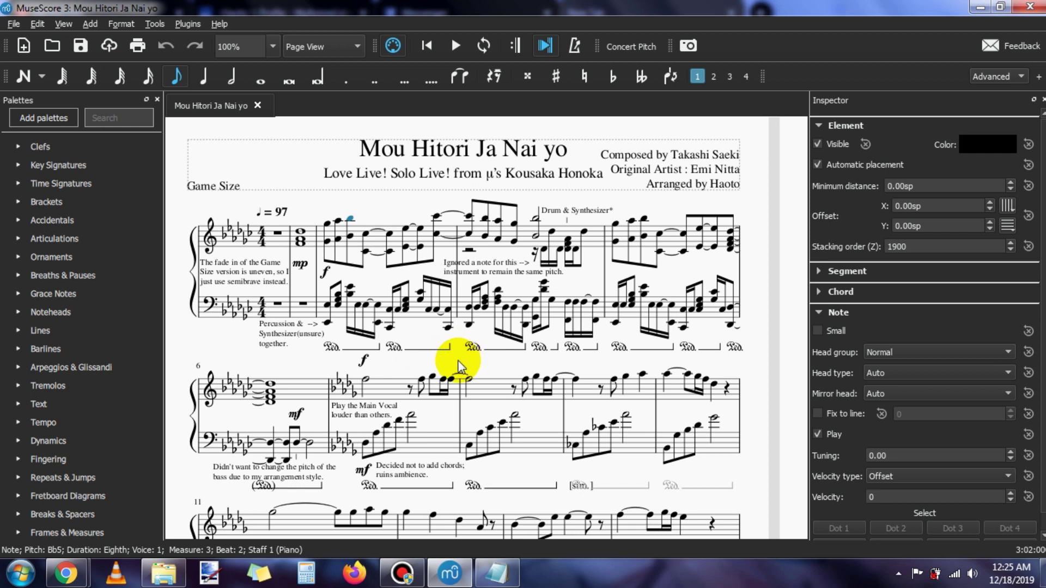
pyautogui.press('Escape')
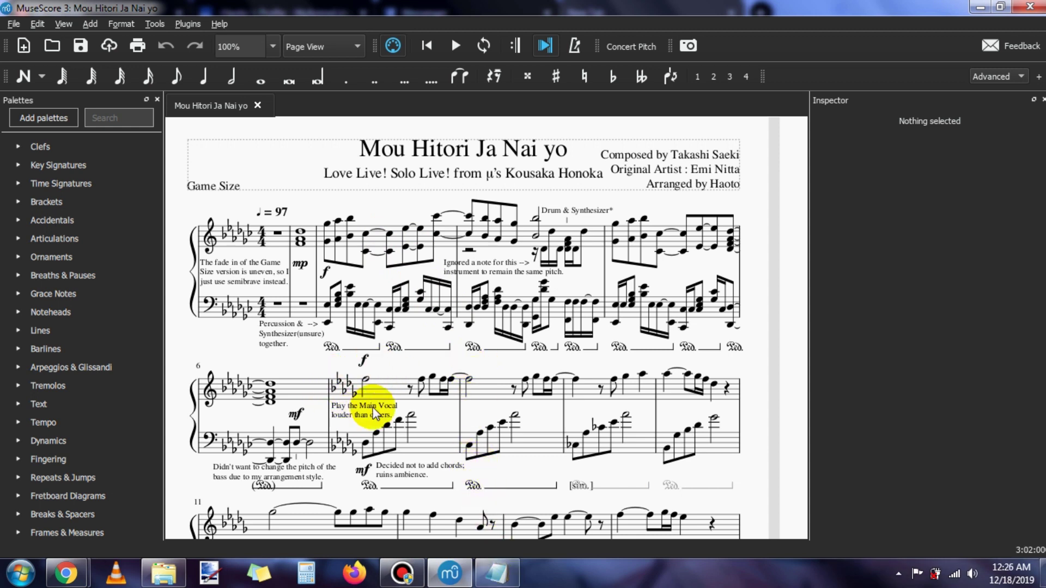
# Step: Select measure 11 and narrow the selection to its first bass note, the B double flat
pyautogui.scroll(-2, 289, 303)
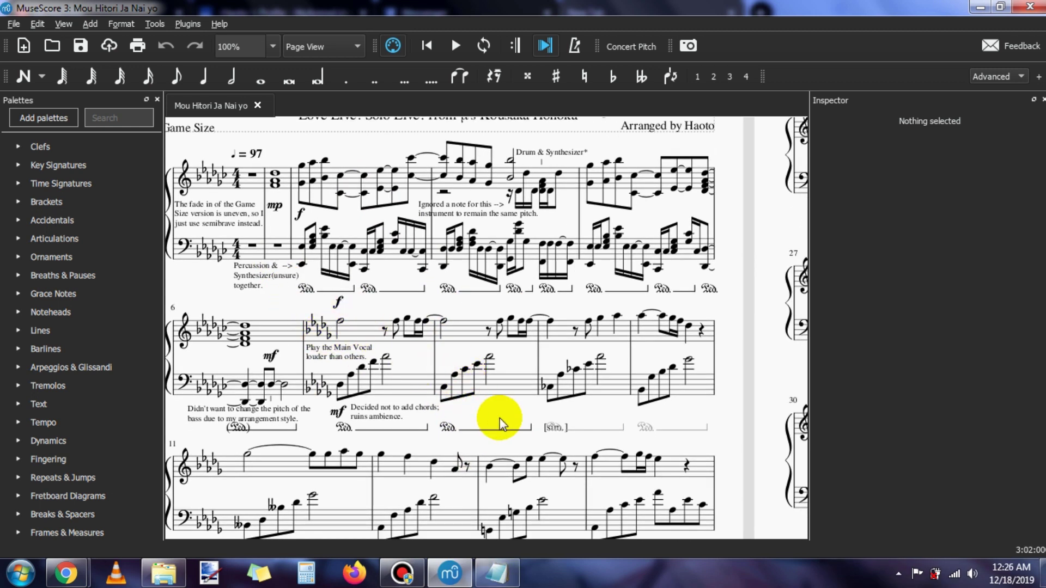
pyautogui.scroll(-2, 495, 416)
pyautogui.scroll(-1, 417, 428)
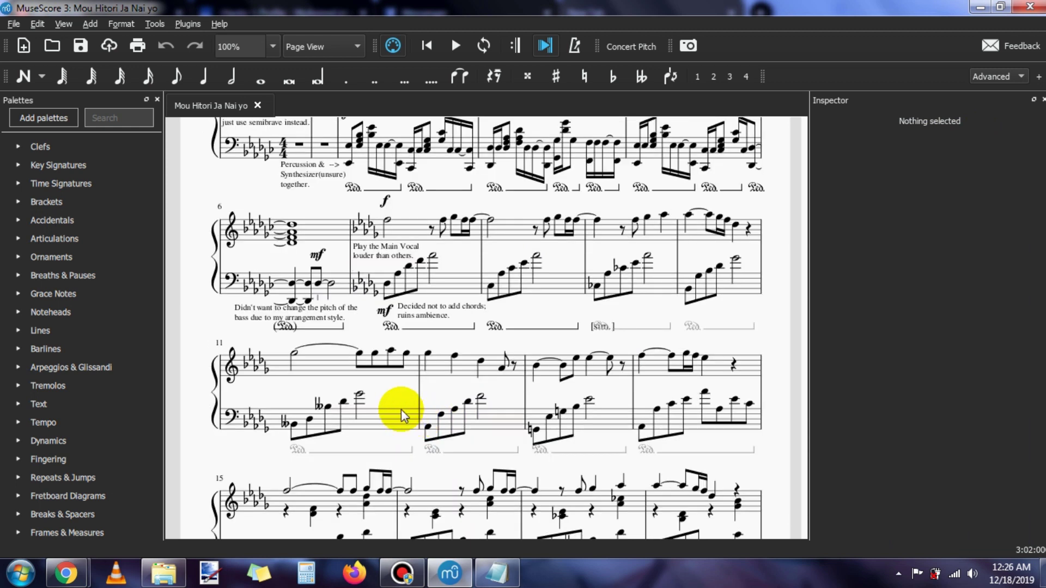
pyautogui.moveTo(400, 409)
pyautogui.mouseDown()
pyautogui.moveTo(397, 391)
pyautogui.moveTo(327, 364)
pyautogui.moveTo(384, 412)
pyautogui.mouseUp()
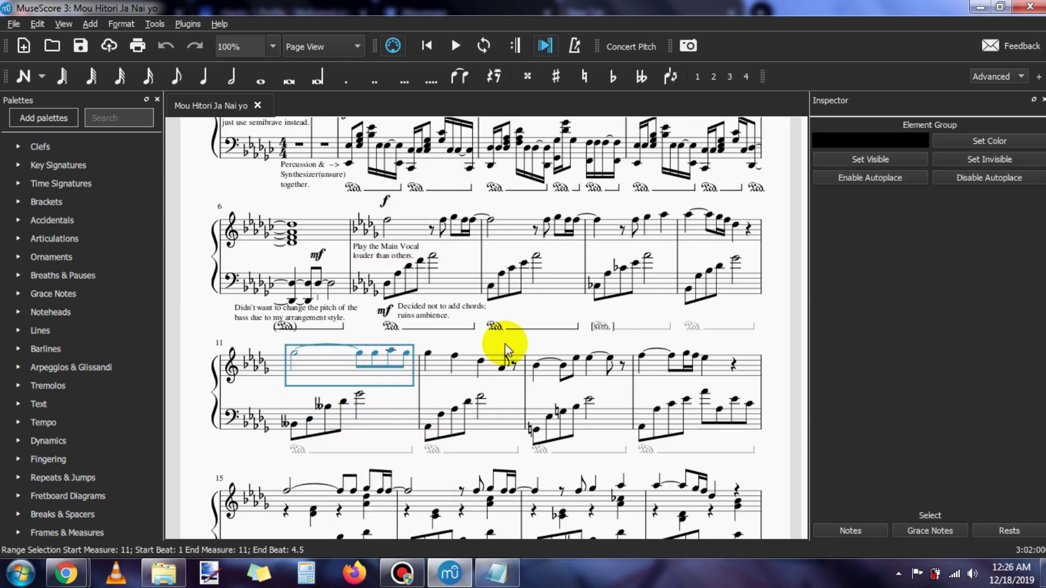
pyautogui.click(740, 282)
pyautogui.press('Right')
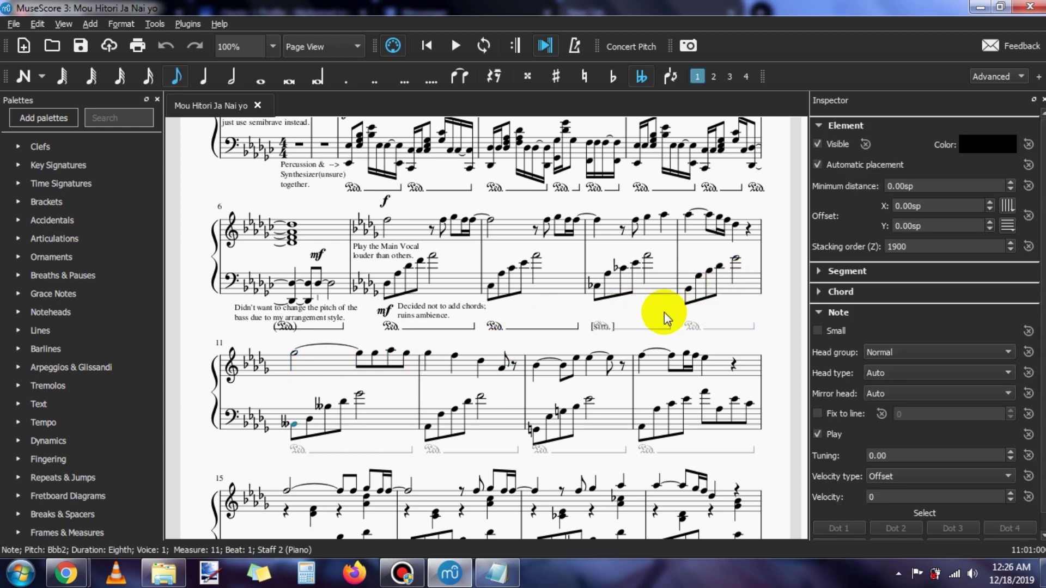
pyautogui.scroll(-2, 572, 322)
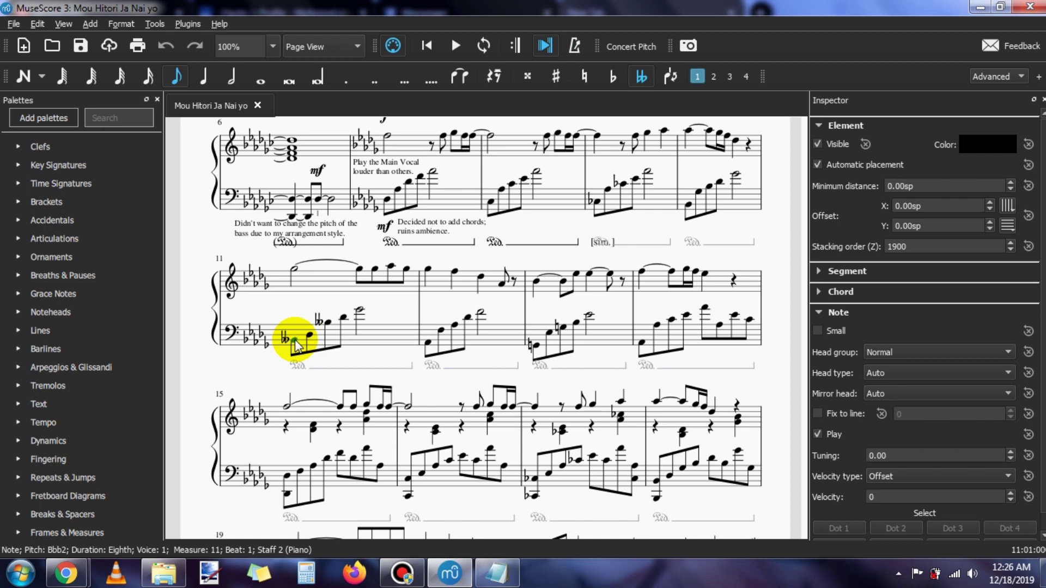
# Step: Test respelling the bass note as A natural, undo back to B double flat, and hide the piano keyboard
pyautogui.press('p')
pyautogui.press('j')
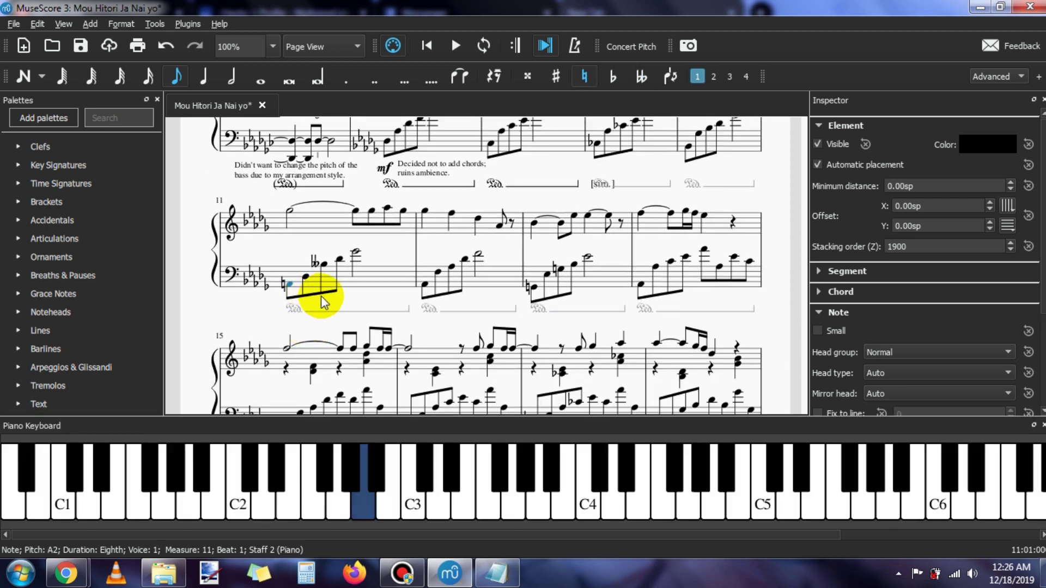
pyautogui.hotkey('ctrl', 'z')
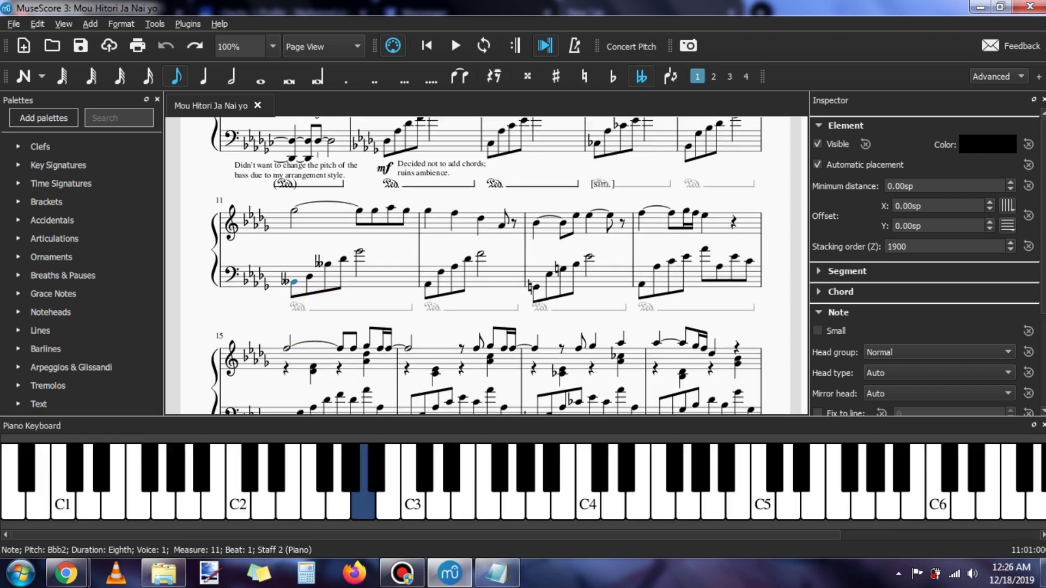
pyautogui.click(1042, 426)
# Step: Switch to the musescore.com Score manager page in Chrome
pyautogui.scroll(2, 653, 320)
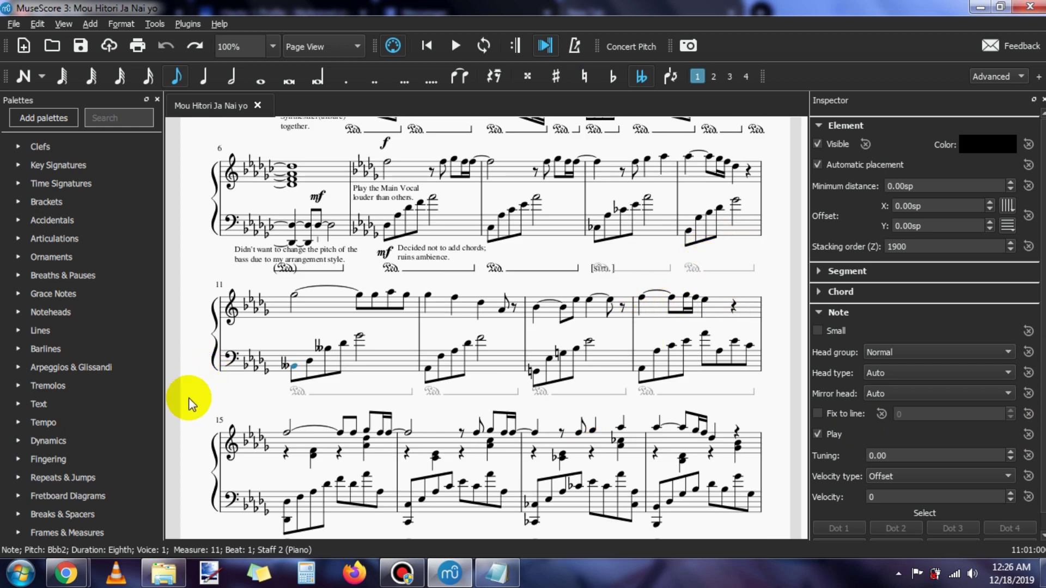
pyautogui.moveTo(65, 573)
pyautogui.click(227, 496)
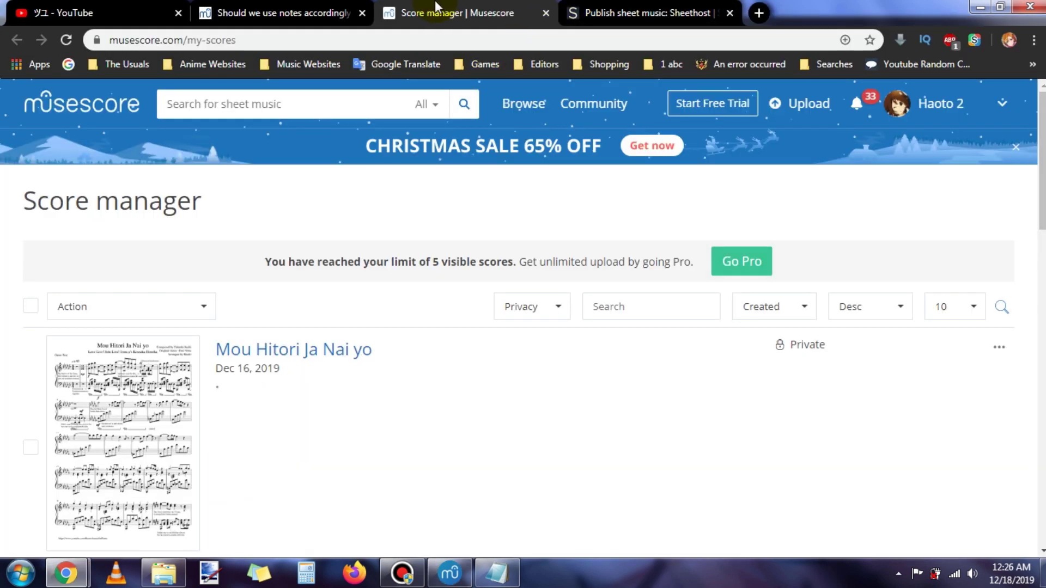
# Step: Scroll through the note-spelling forum thread's reply, then return to the MuseScore 3 score
pyautogui.click(338, 13)
pyautogui.scroll(5, 272, 218)
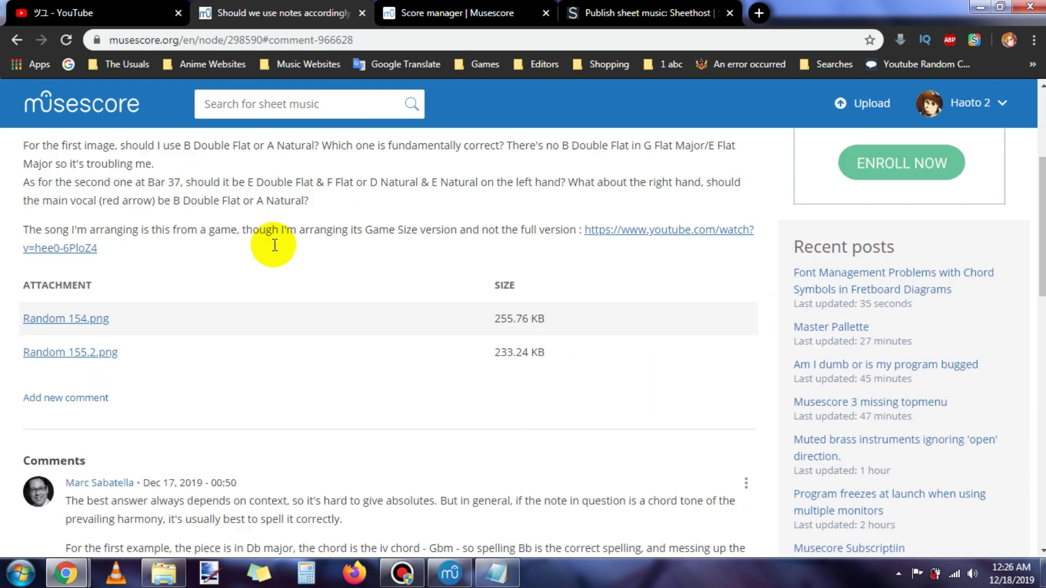
pyautogui.scroll(4, 273, 245)
pyautogui.scroll(-13, 257, 264)
pyautogui.scroll(5, 244, 300)
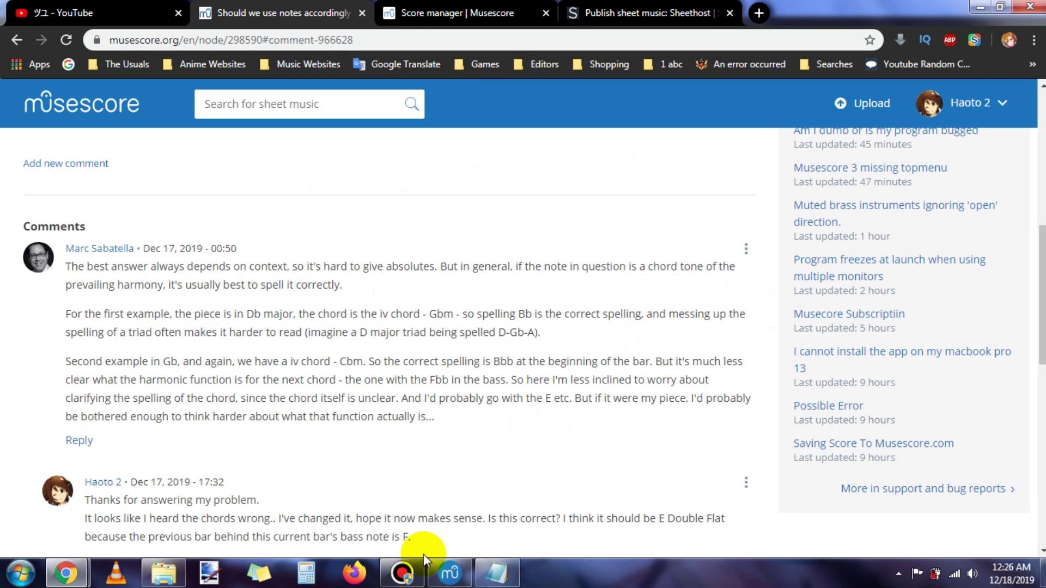
pyautogui.click(452, 575)
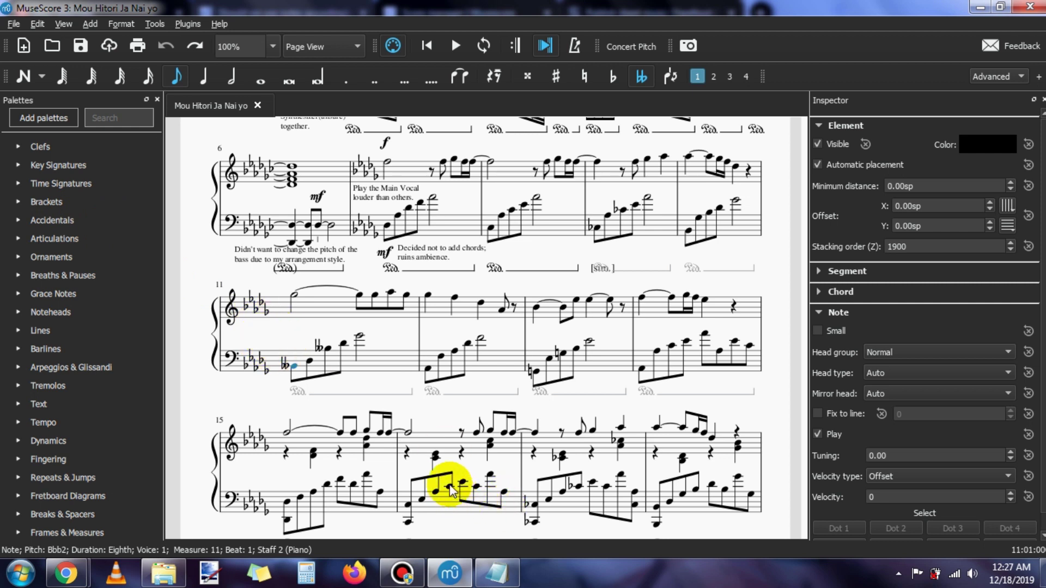
# Step: Step from measure 22's last chord into measure 23, then select the chord on beat 3 of measure 24
pyautogui.scroll(-5, 682, 362)
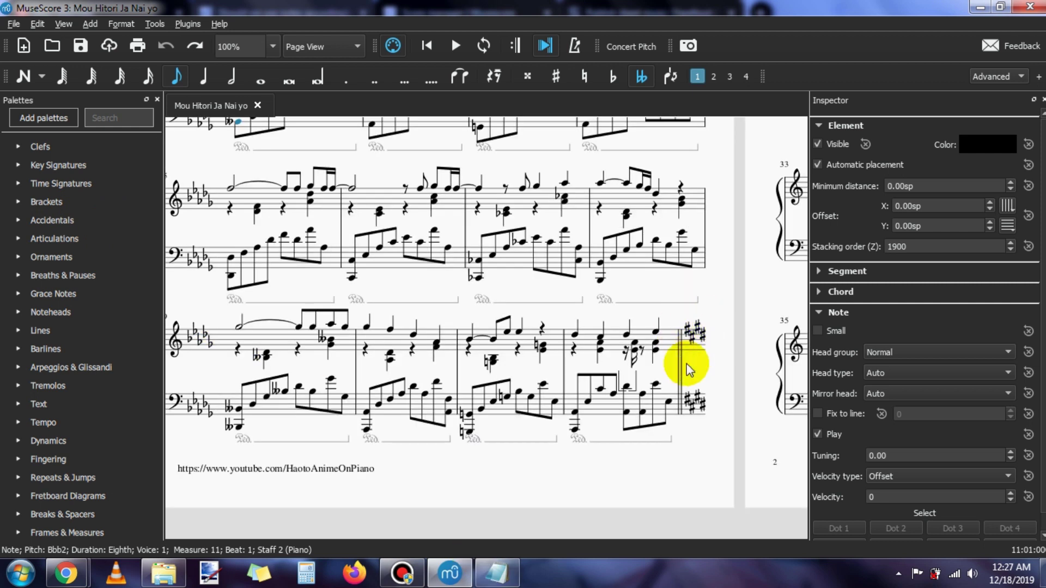
pyautogui.click(669, 340)
pyautogui.press('Right')
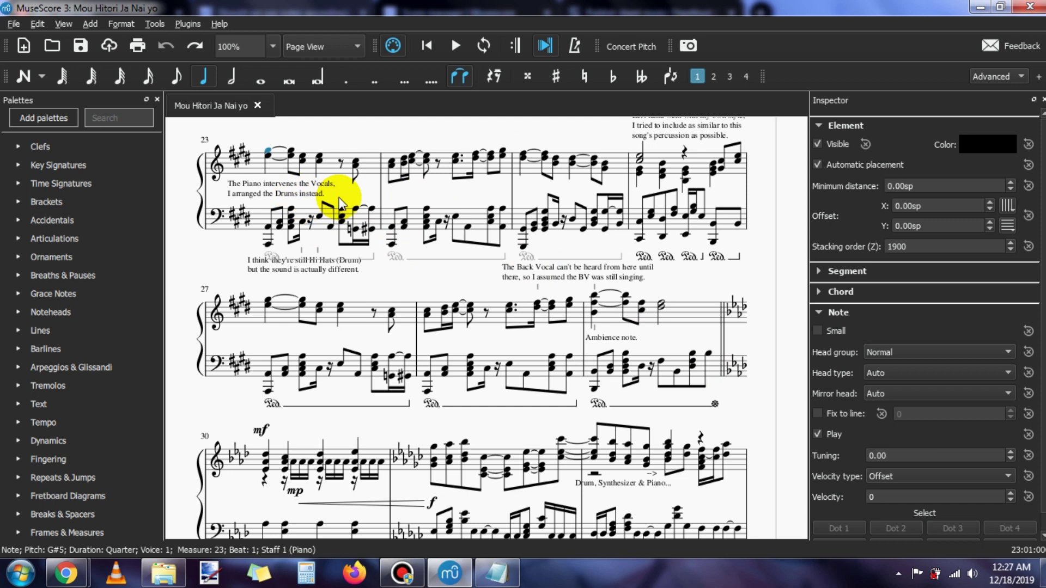
pyautogui.scroll(1, 318, 202)
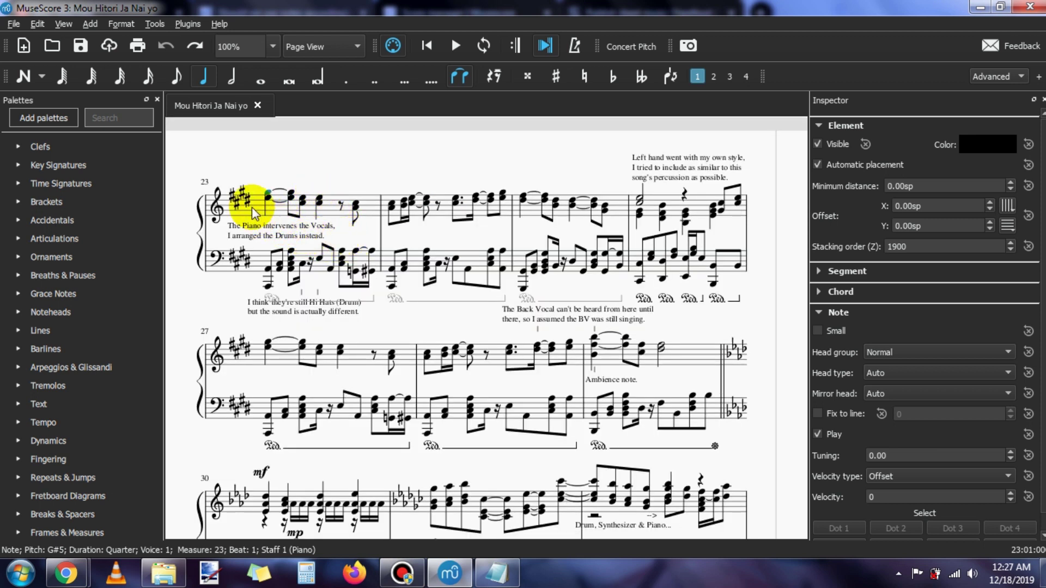
pyautogui.press('Left')
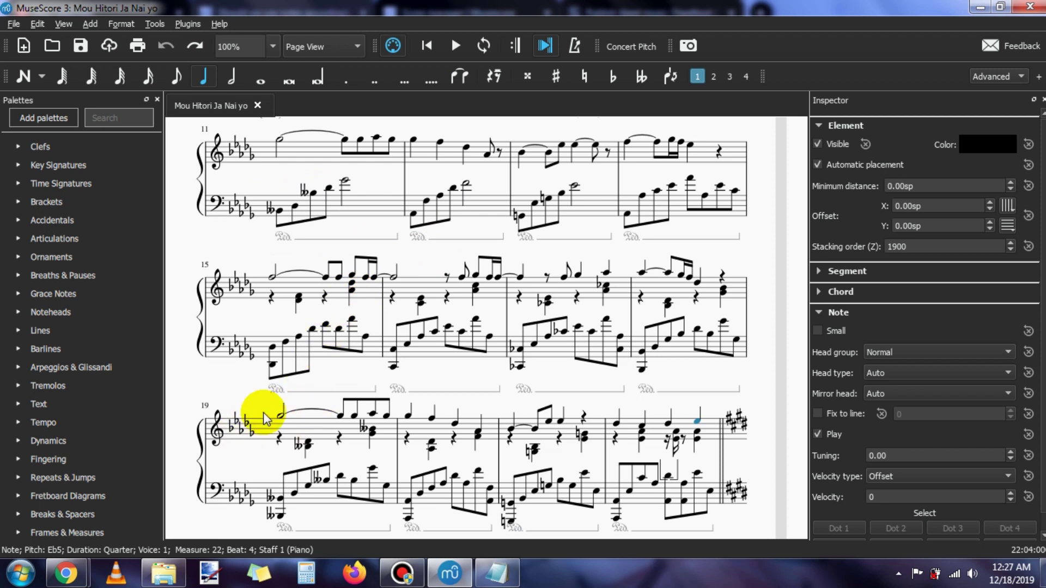
pyautogui.press('Right')
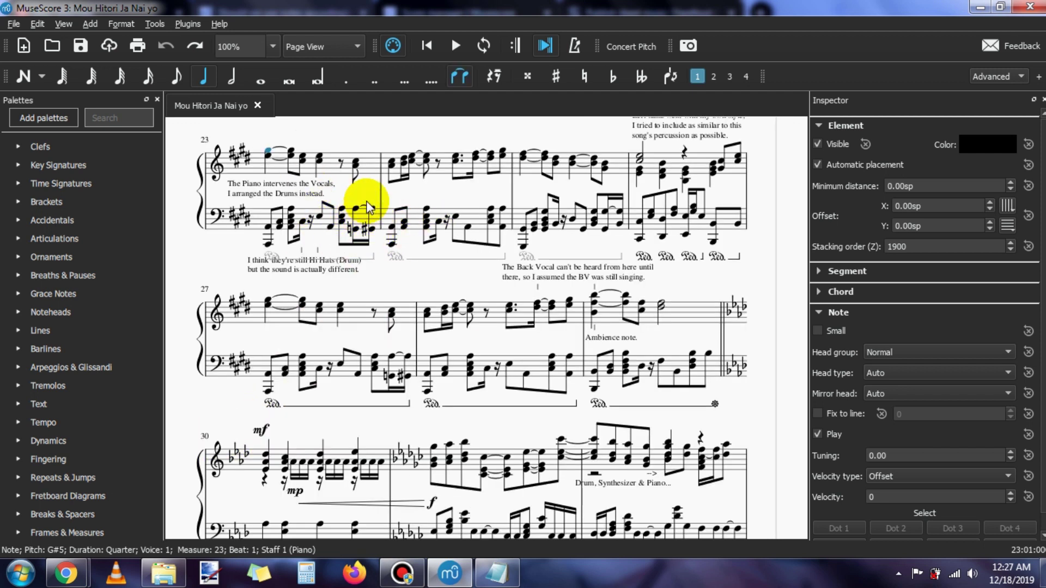
pyautogui.scroll(1, 365, 213)
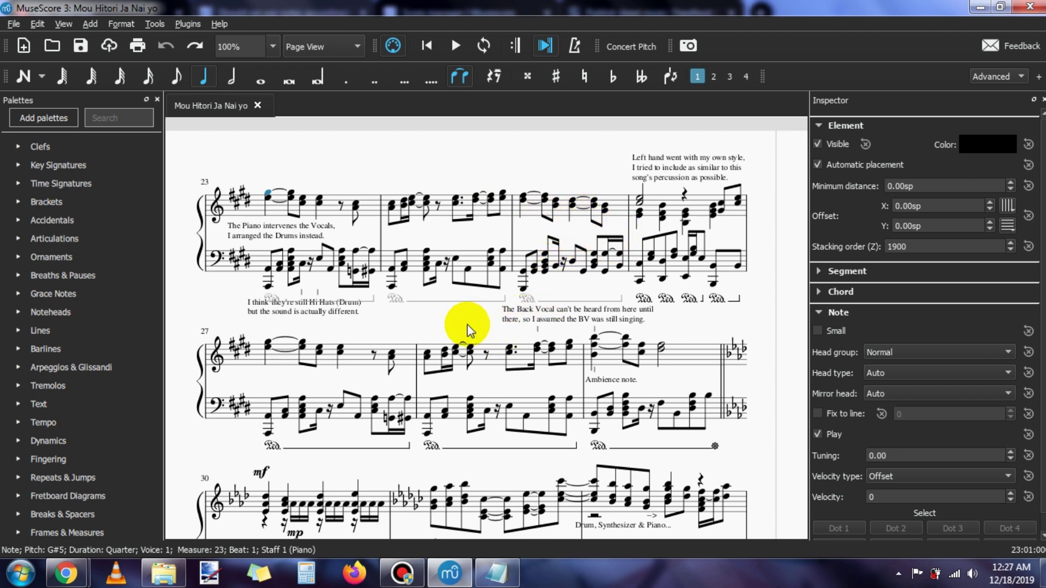
pyautogui.click(460, 203)
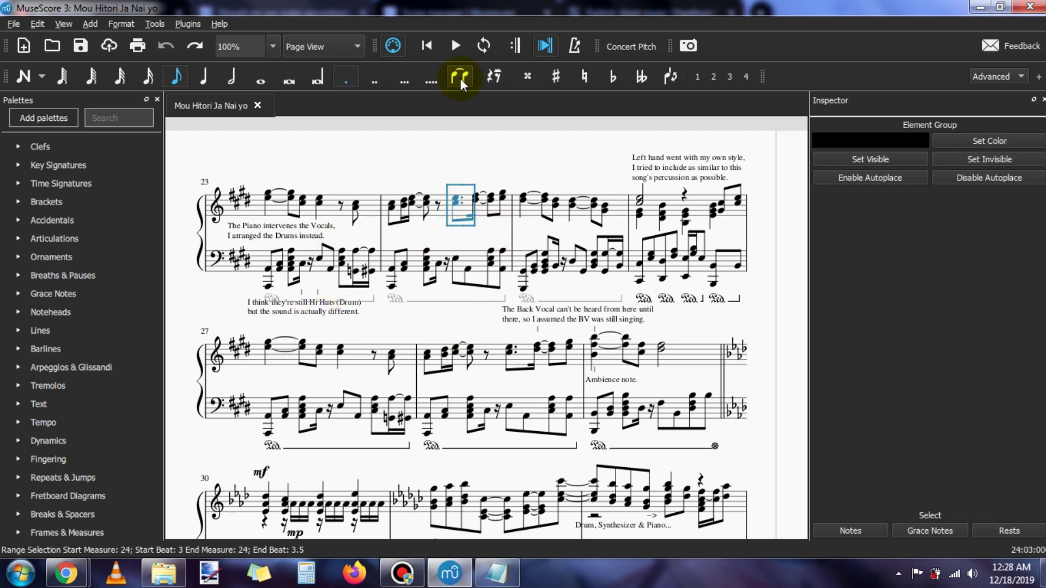
pyautogui.click(426, 45)
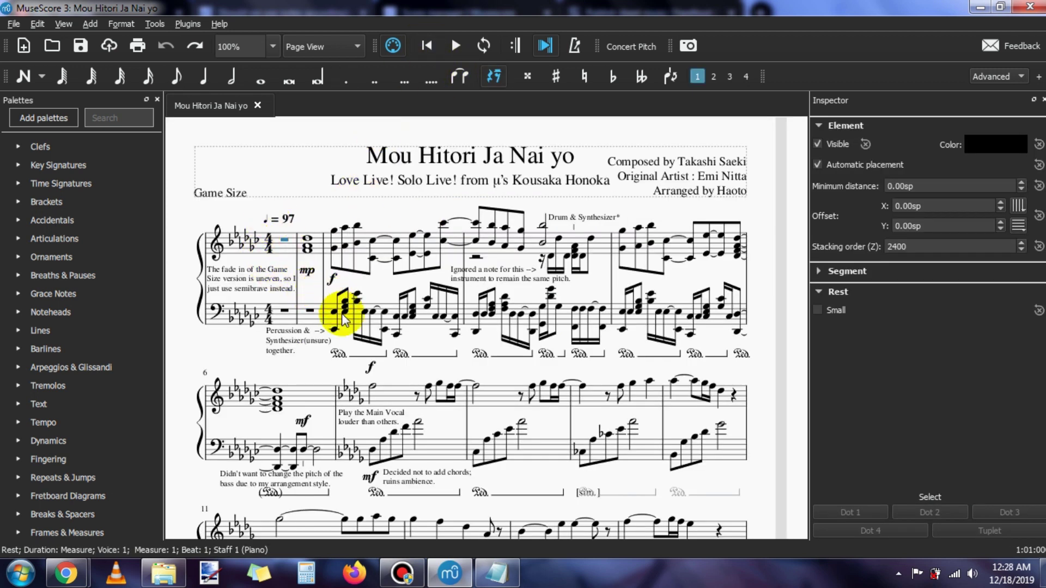
pyautogui.hscroll(5, 362, 417)
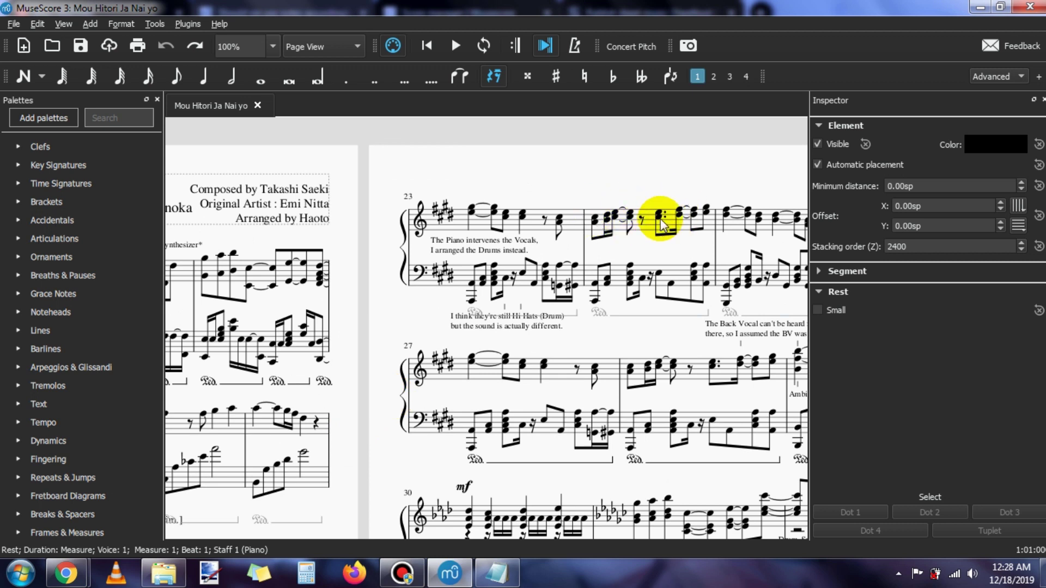
pyautogui.hscroll(2, 646, 206)
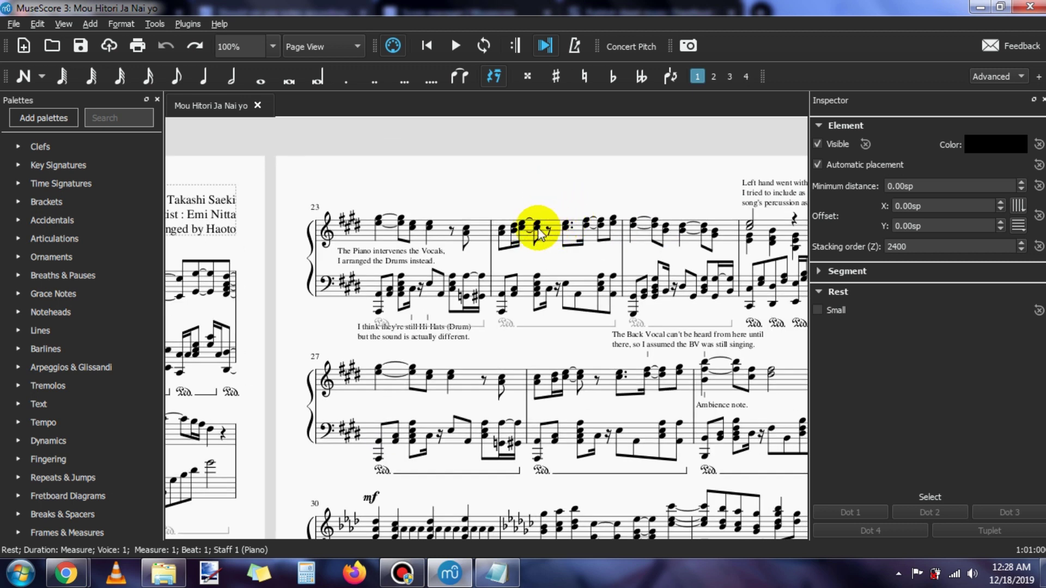
pyautogui.click(565, 226)
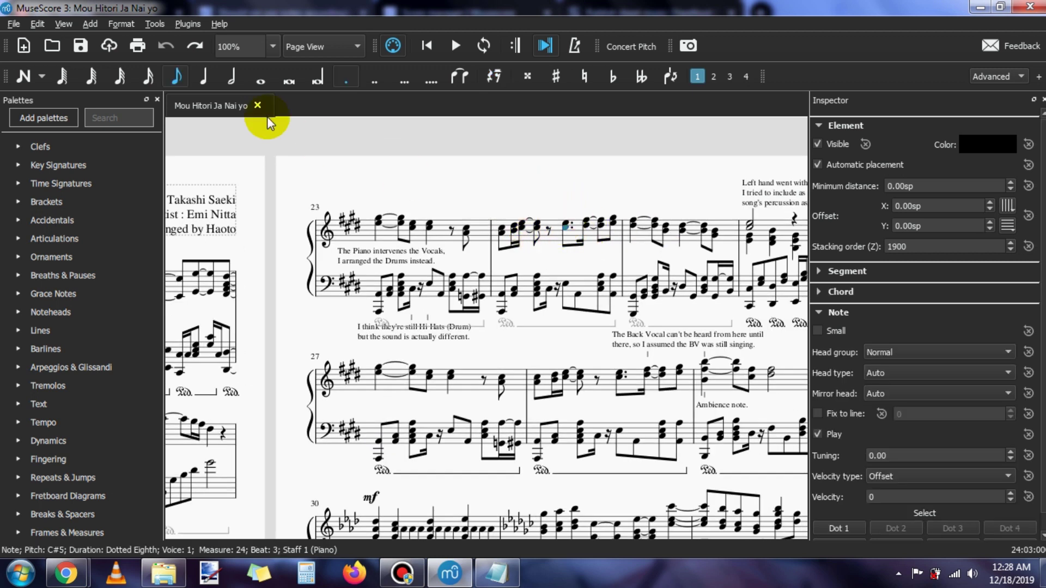
pyautogui.click(177, 82)
pyautogui.press('n')
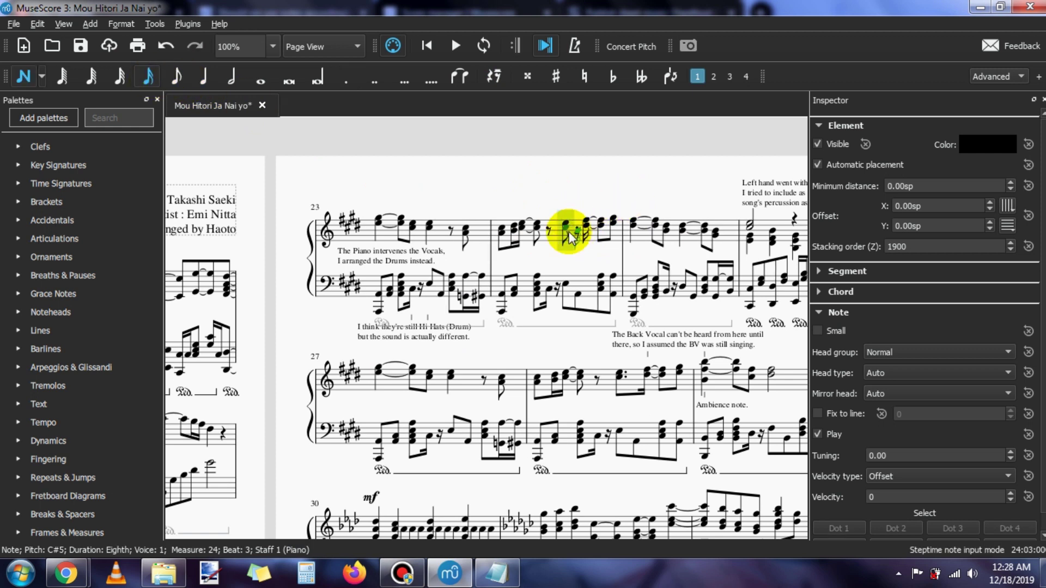
pyautogui.click(571, 231)
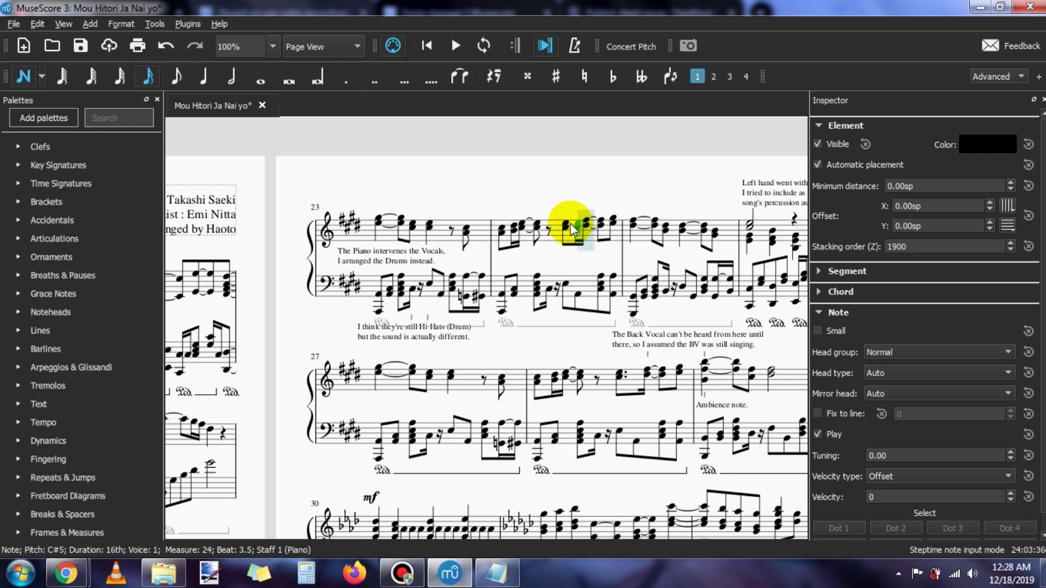
pyautogui.click(34, 80)
pyautogui.click(459, 76)
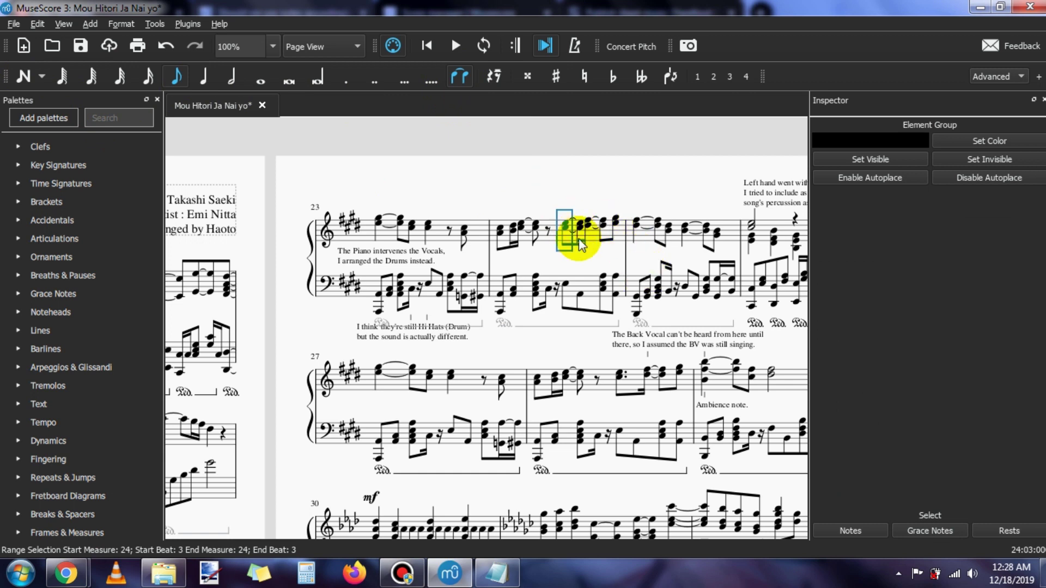
pyautogui.press('Escape')
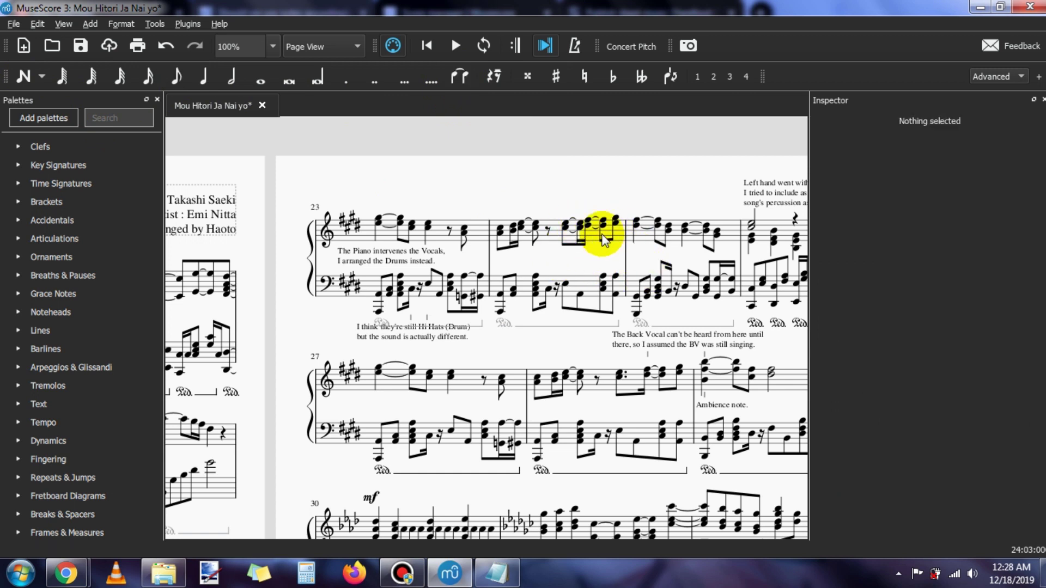
pyautogui.hotkey('ctrl', 'z')
pyautogui.click(584, 235)
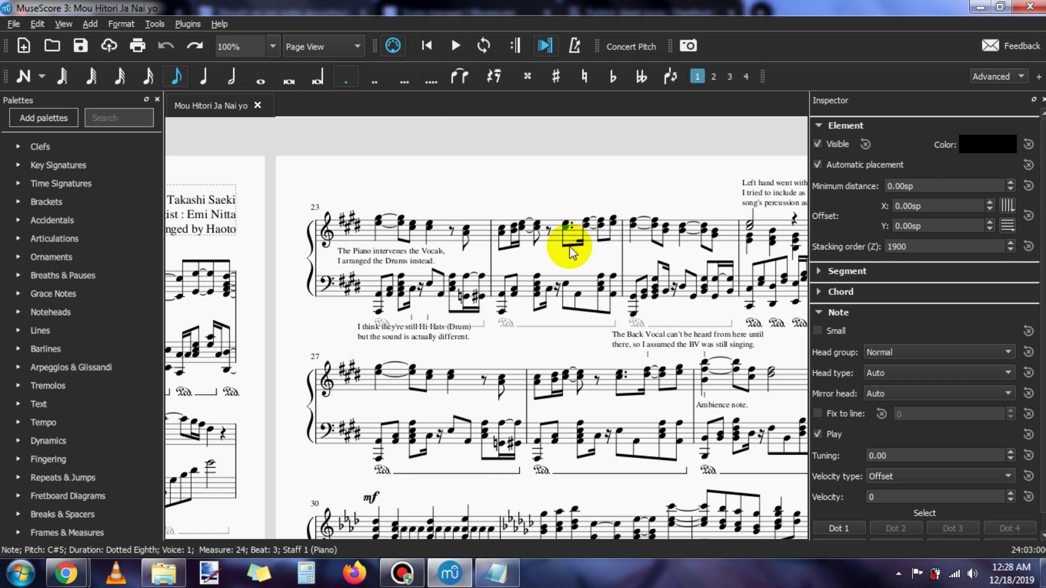
pyautogui.hscroll(3, 506, 218)
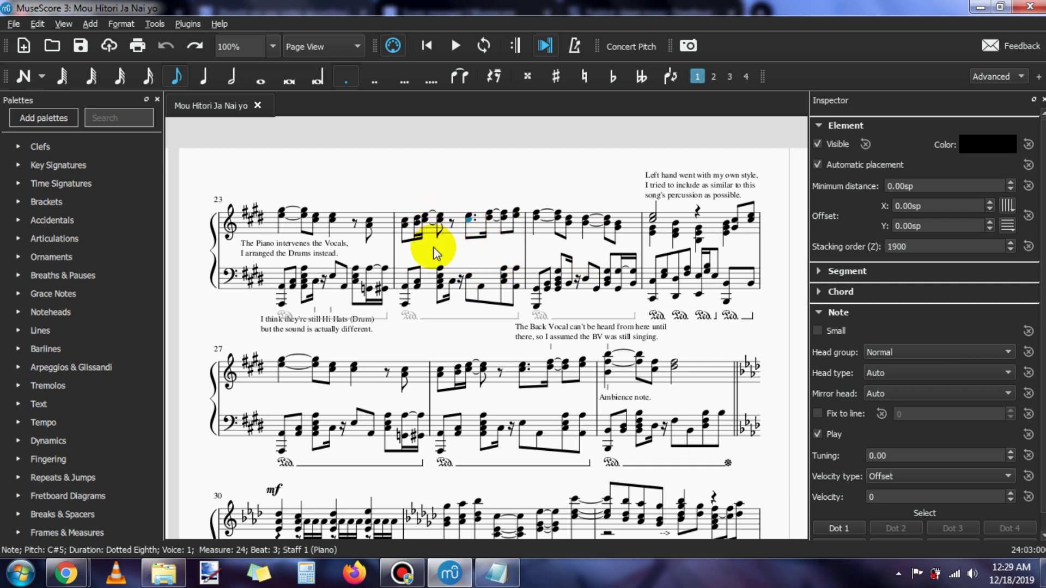
pyautogui.scroll(-3, 365, 308)
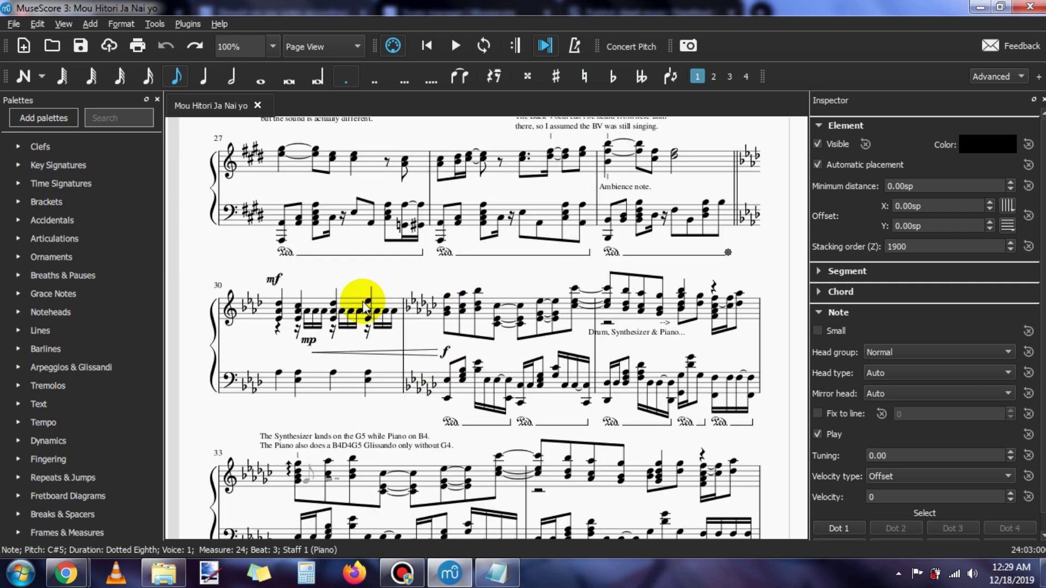
pyautogui.scroll(-2, 425, 324)
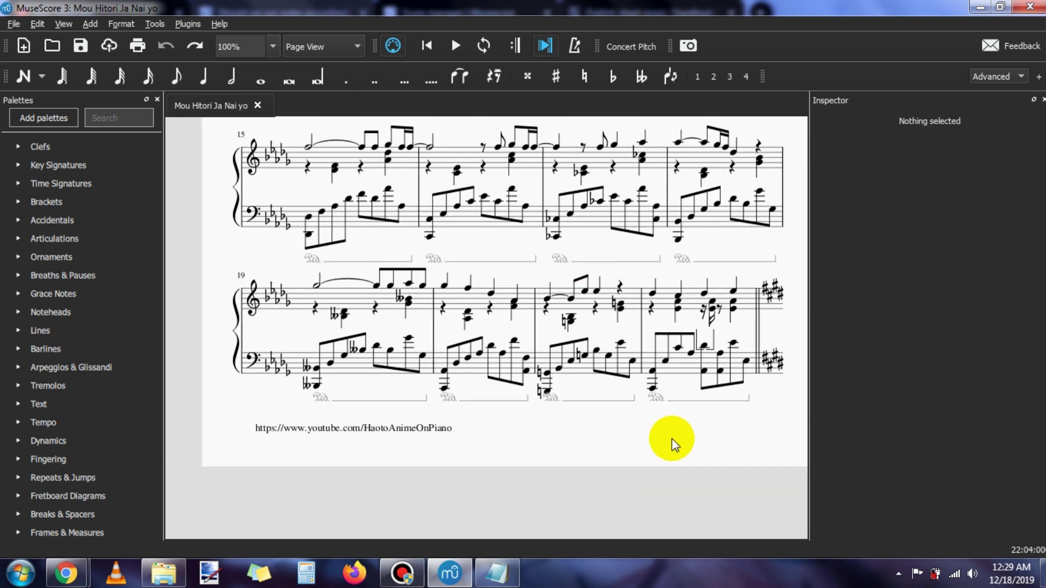
pyautogui.hscroll(3, 626, 444)
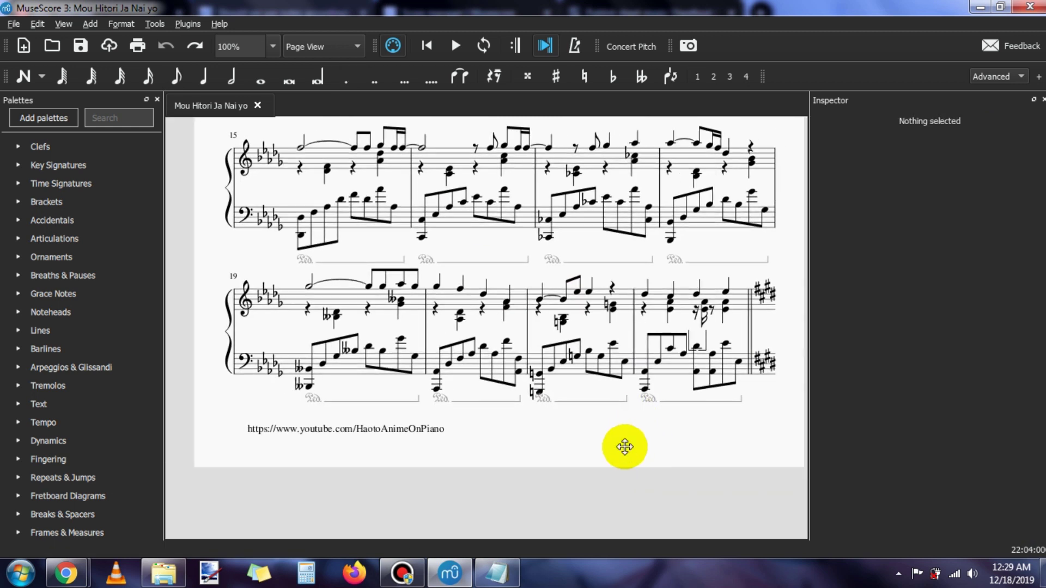
pyautogui.hscroll(-2, 580, 401)
pyautogui.click(602, 304)
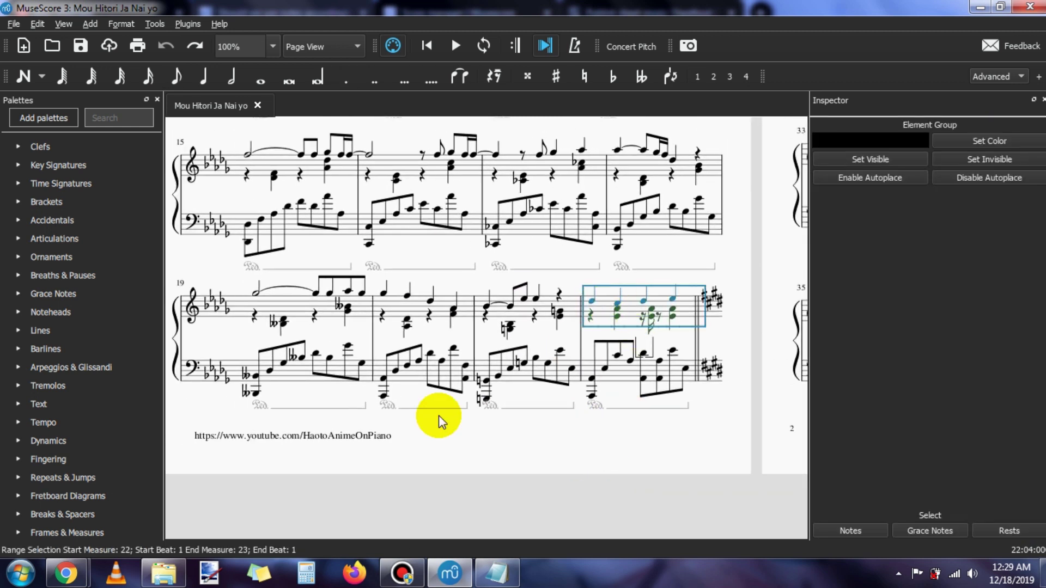
pyautogui.hscroll(2, 597, 439)
pyautogui.press('Escape')
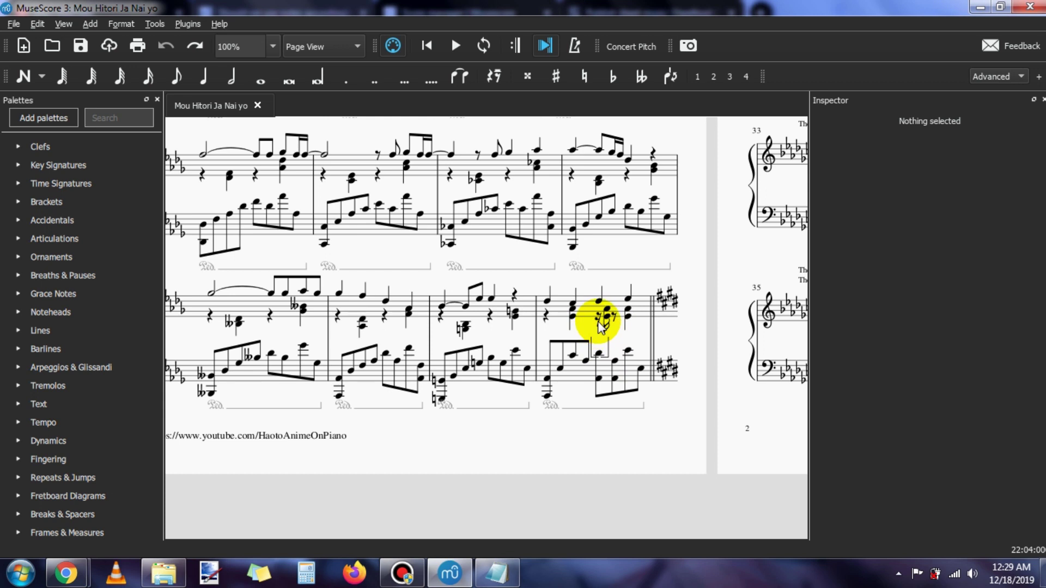
pyautogui.moveTo(557, 442); pyautogui.dragTo(602, 471)
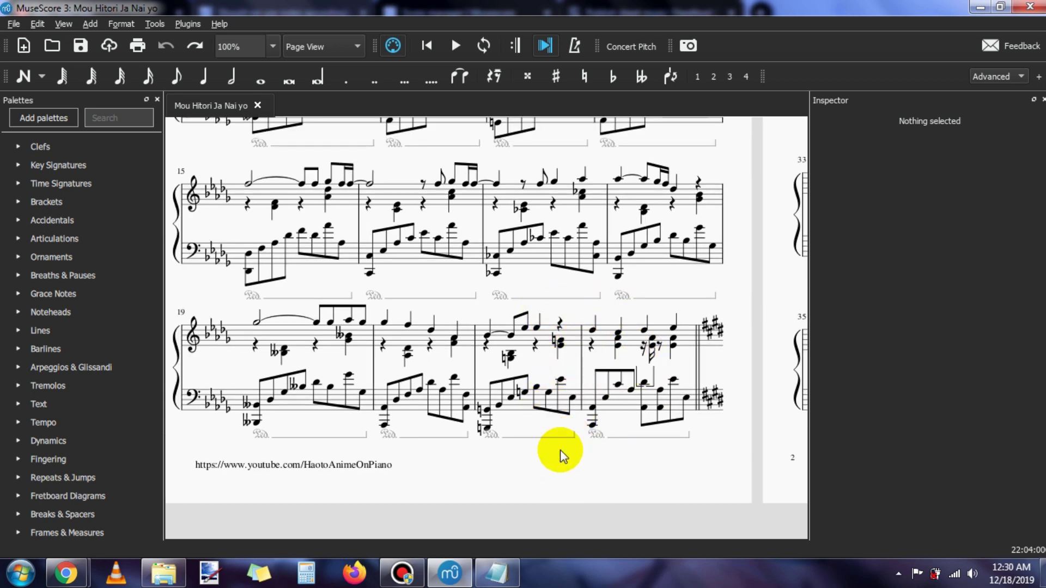
pyautogui.moveTo(569, 467); pyautogui.dragTo(506, 480)
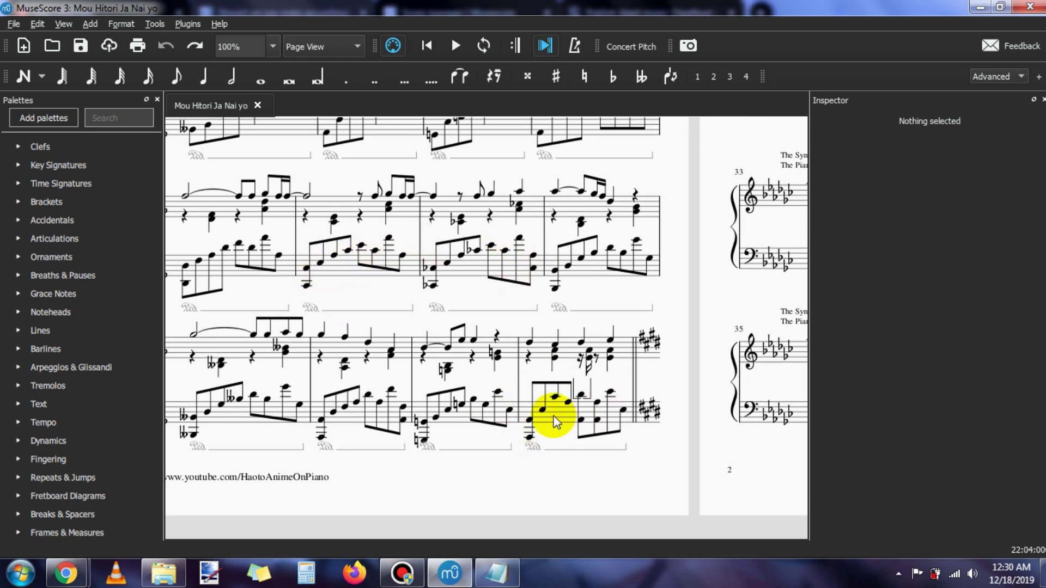
pyautogui.moveTo(514, 484); pyautogui.dragTo(431, 458)
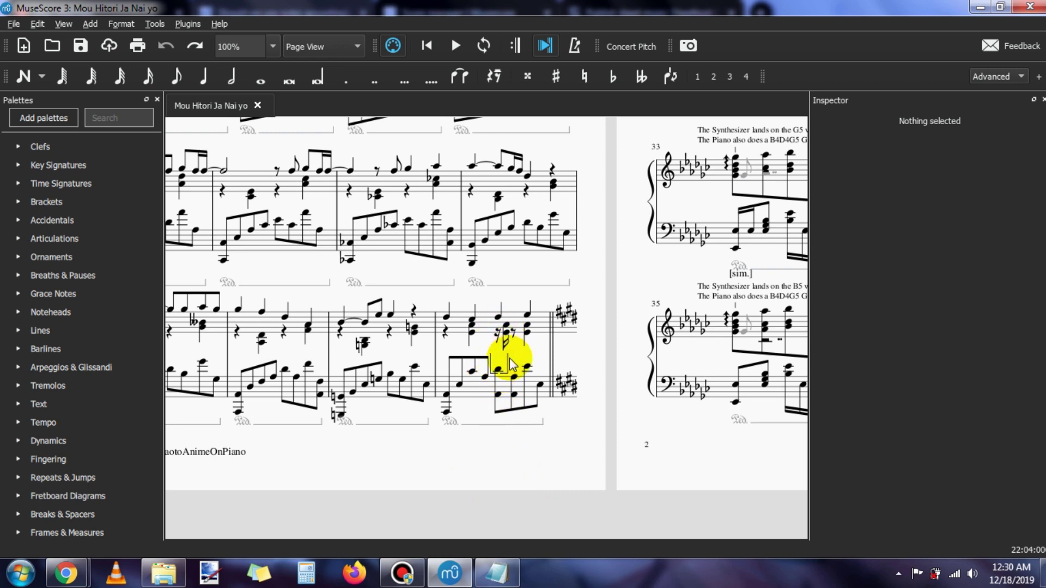
pyautogui.moveTo(495, 443); pyautogui.dragTo(527, 437)
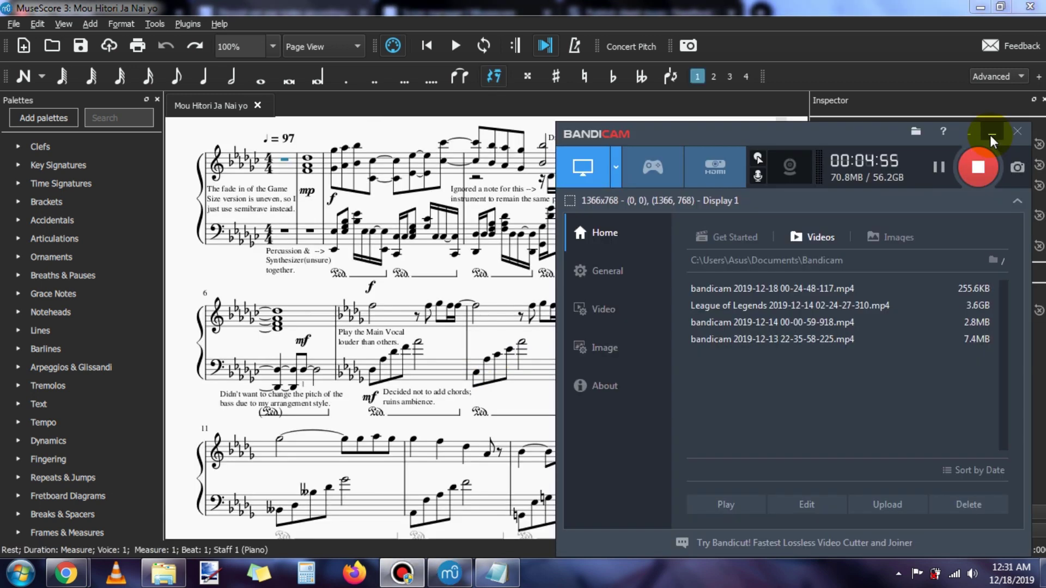
pyautogui.click(989, 135)
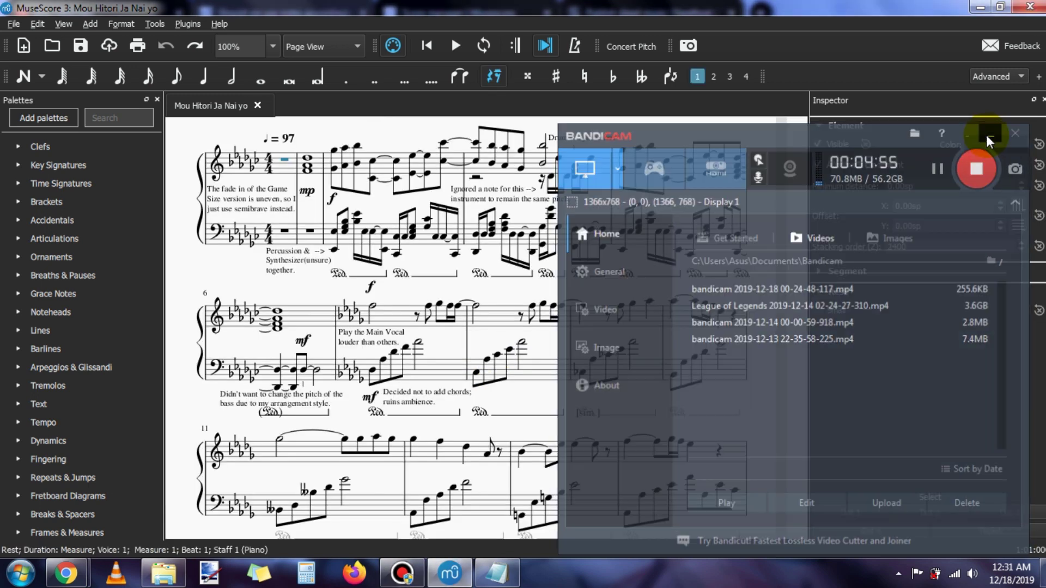
pyautogui.scroll(-10, 476, 434)
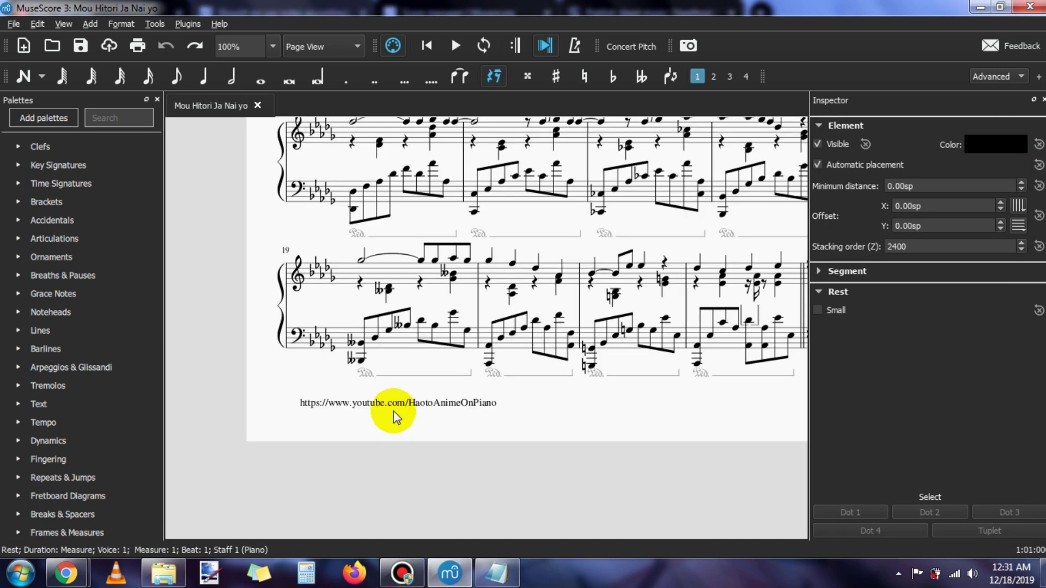
pyautogui.hscroll(2, 579, 402)
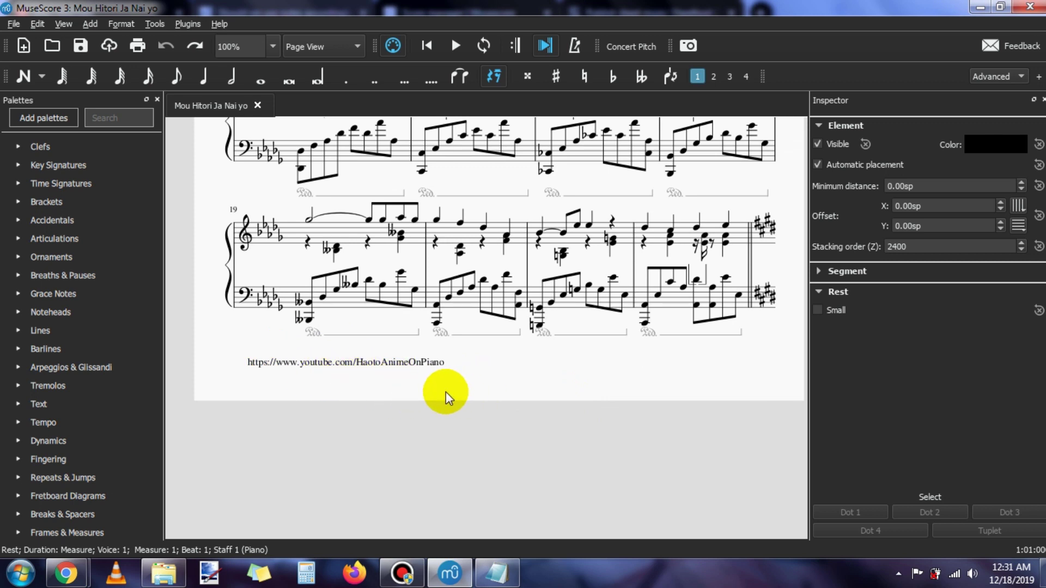
pyautogui.moveTo(444, 397); pyautogui.dragTo(498, 450)
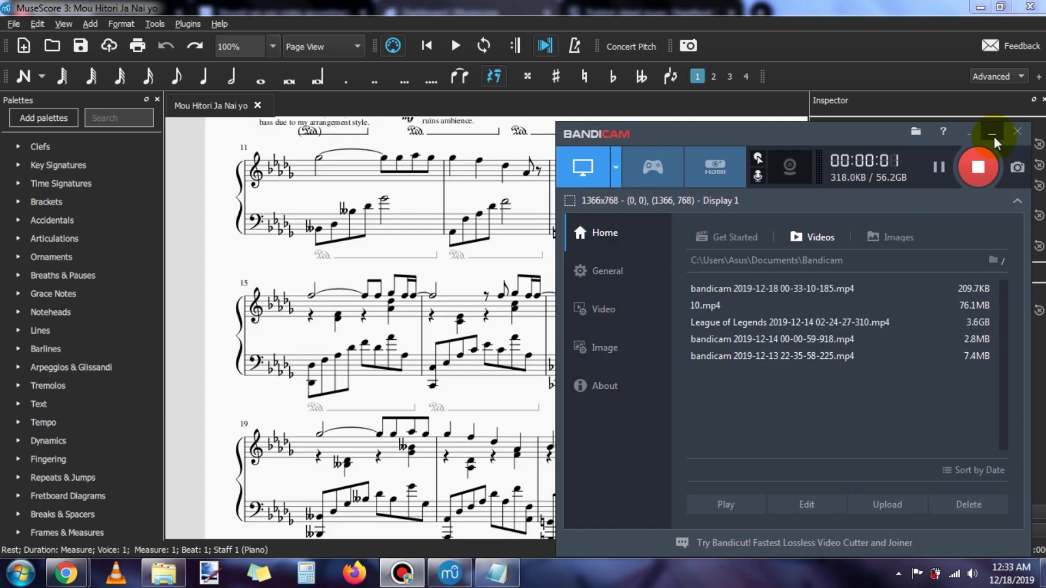
pyautogui.click(992, 134)
# Step: Open File > Export and drop down the Save as type list of formats
pyautogui.click(12, 24)
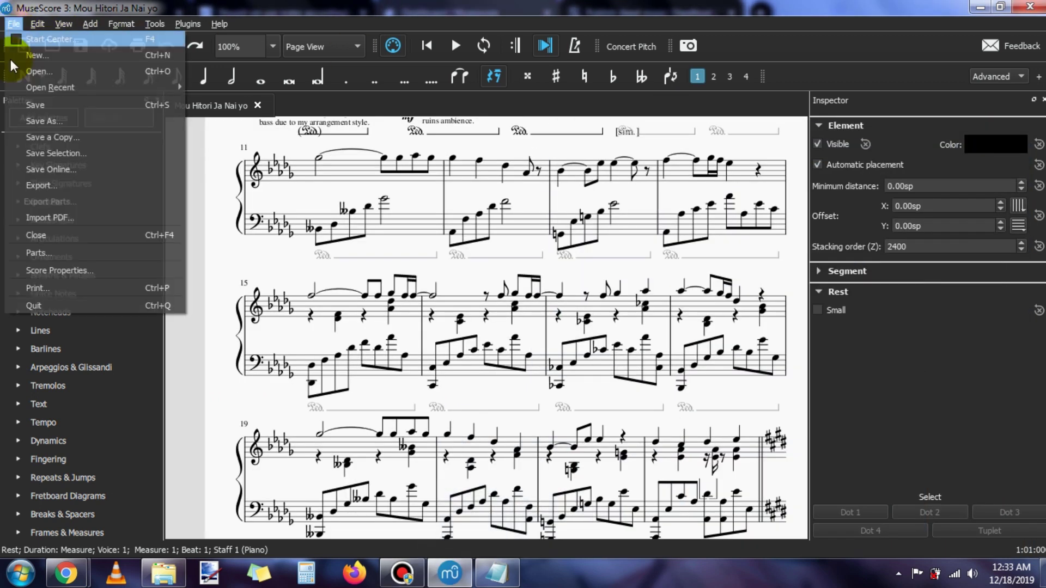
pyautogui.click(303, 233)
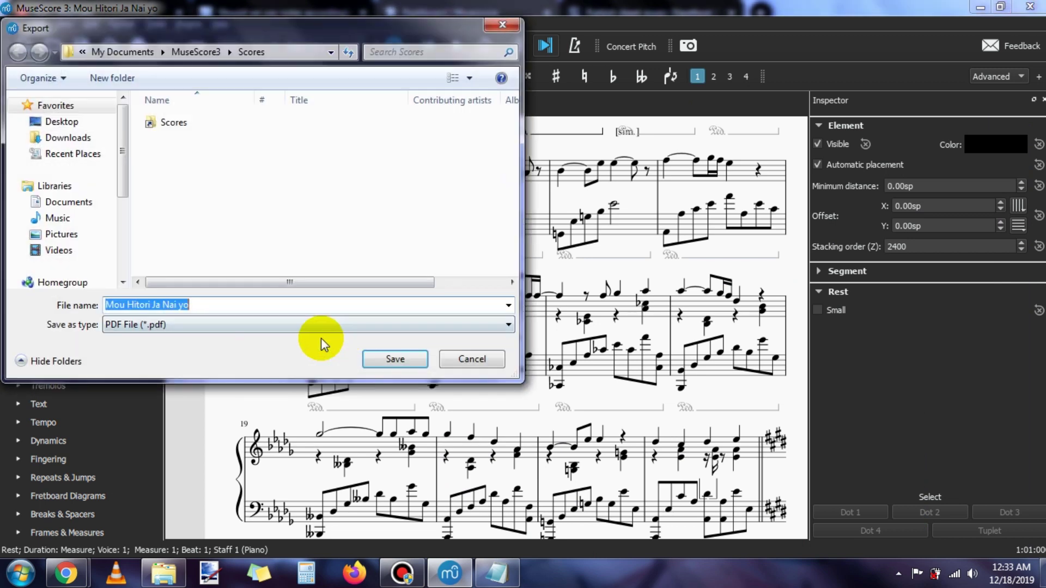
pyautogui.click(210, 324)
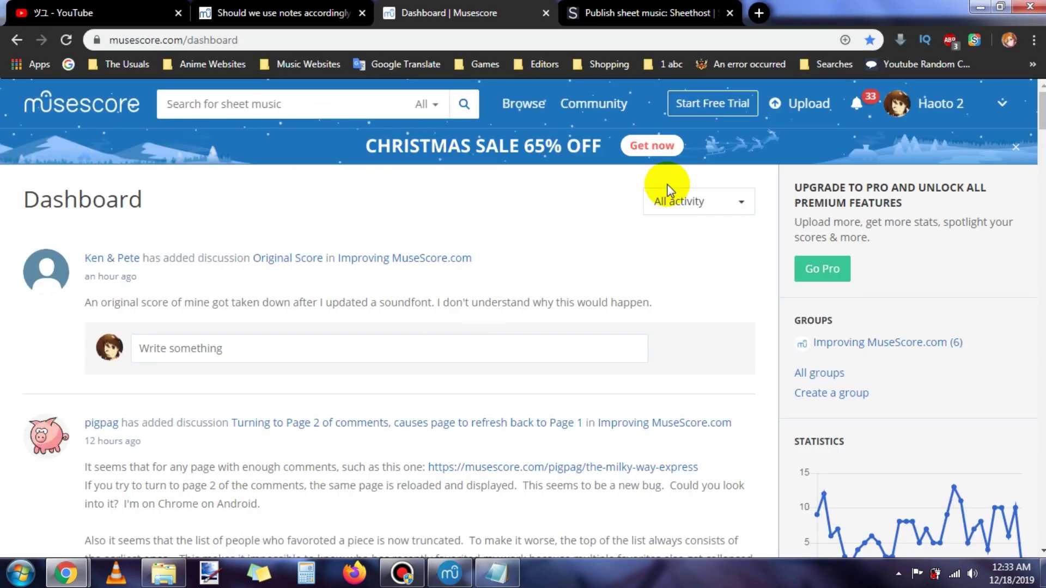
# Step: From My scores, choose Update this score for Mou Hitori Ja Nai yo
pyautogui.click(1002, 103)
pyautogui.click(962, 239)
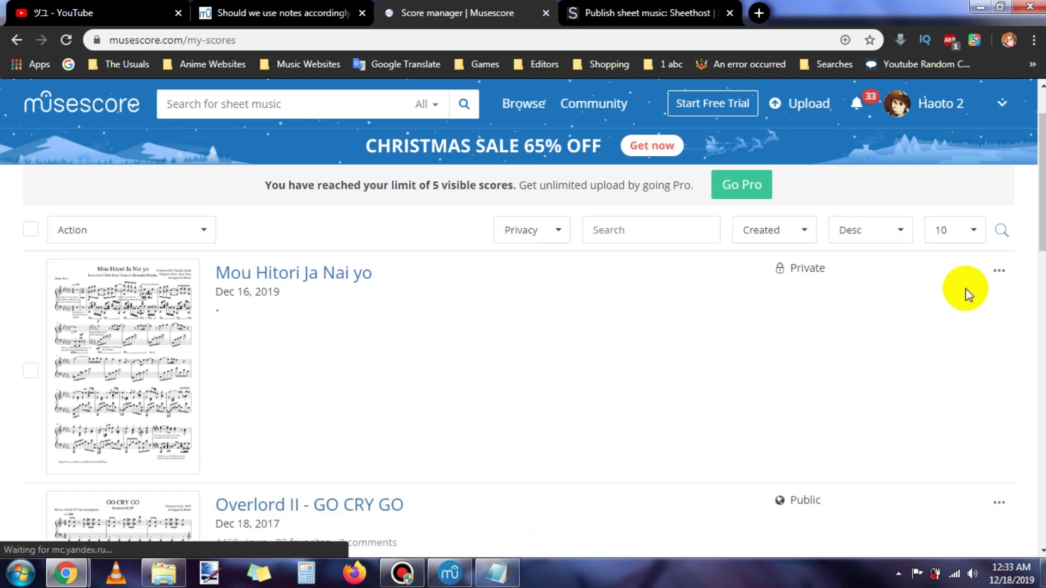
pyautogui.click(998, 270)
pyautogui.click(964, 308)
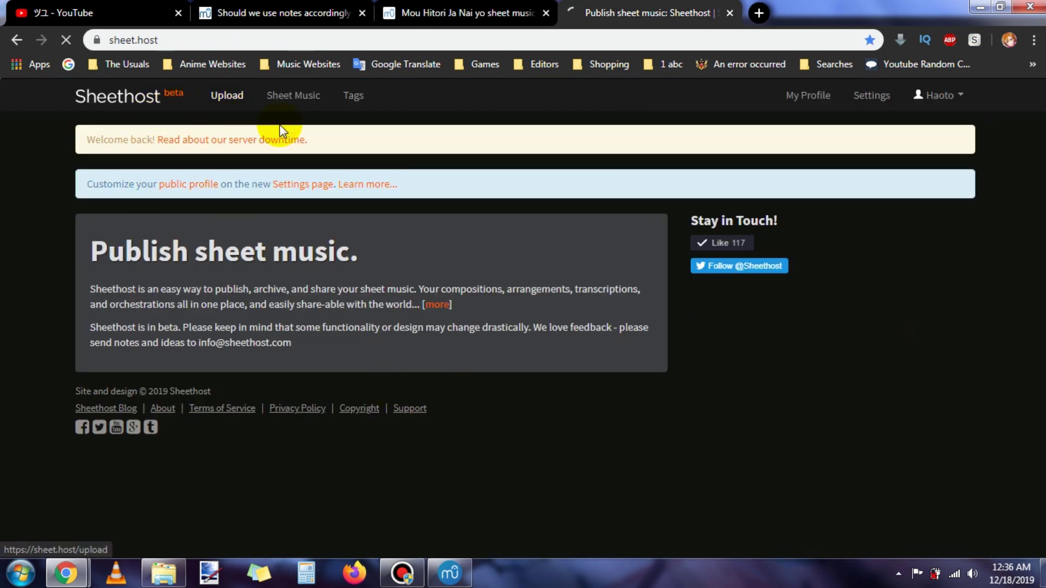
# Step: Review the sheet's filled-in details and inspect the credits lines in the Description box
pyautogui.scroll(-4, 444, 247)
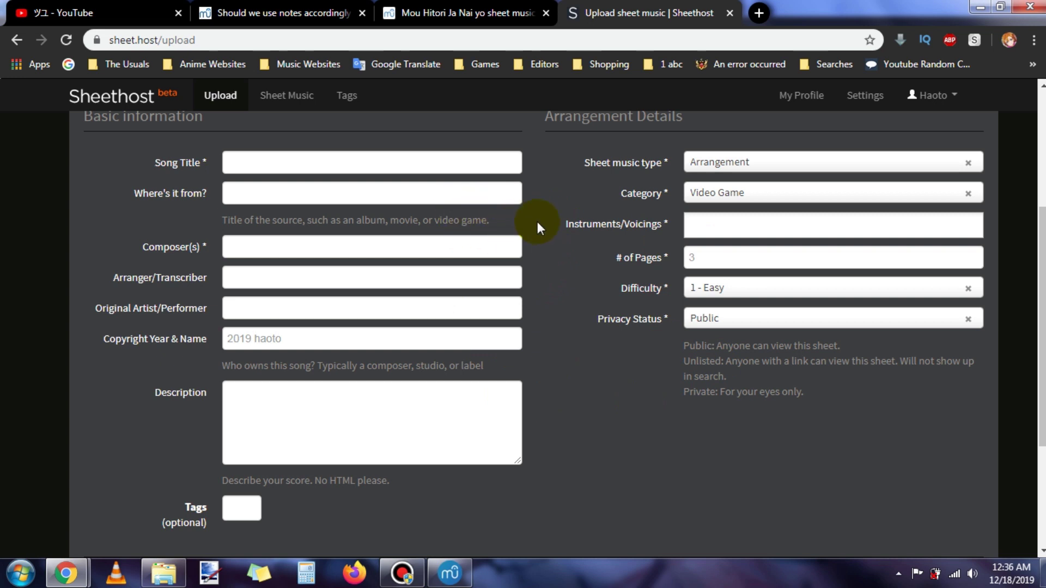
pyautogui.scroll(-4, 579, 276)
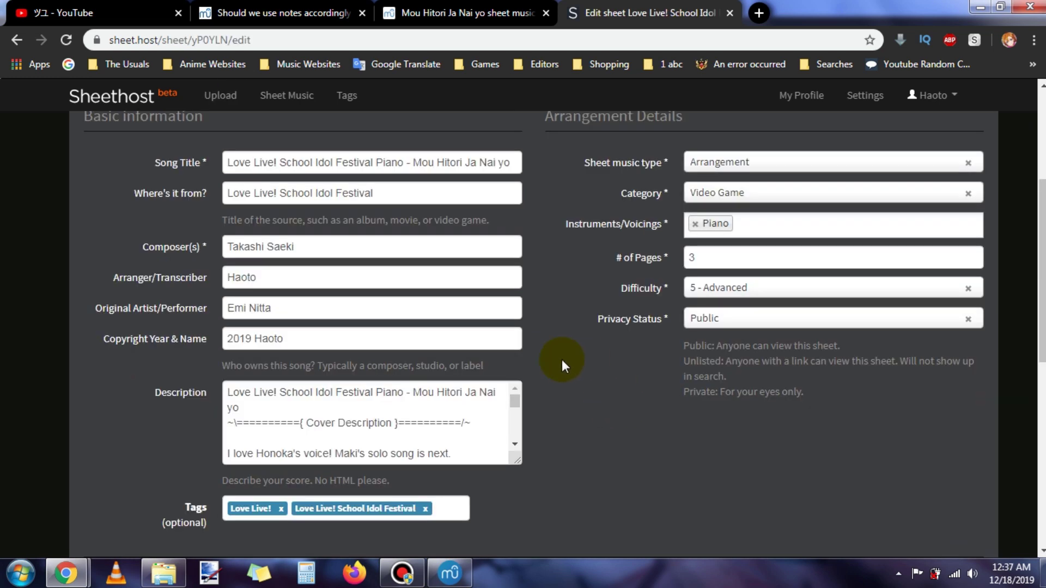
pyautogui.scroll(-2, 583, 364)
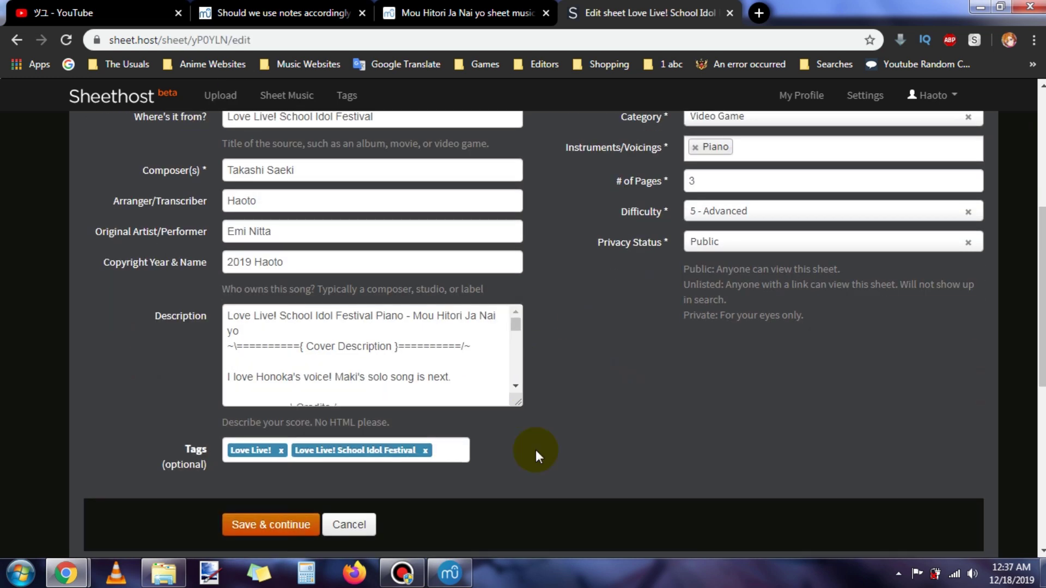
pyautogui.click(450, 390)
pyautogui.moveTo(467, 408); pyautogui.dragTo(361, 341)
pyautogui.click(361, 342)
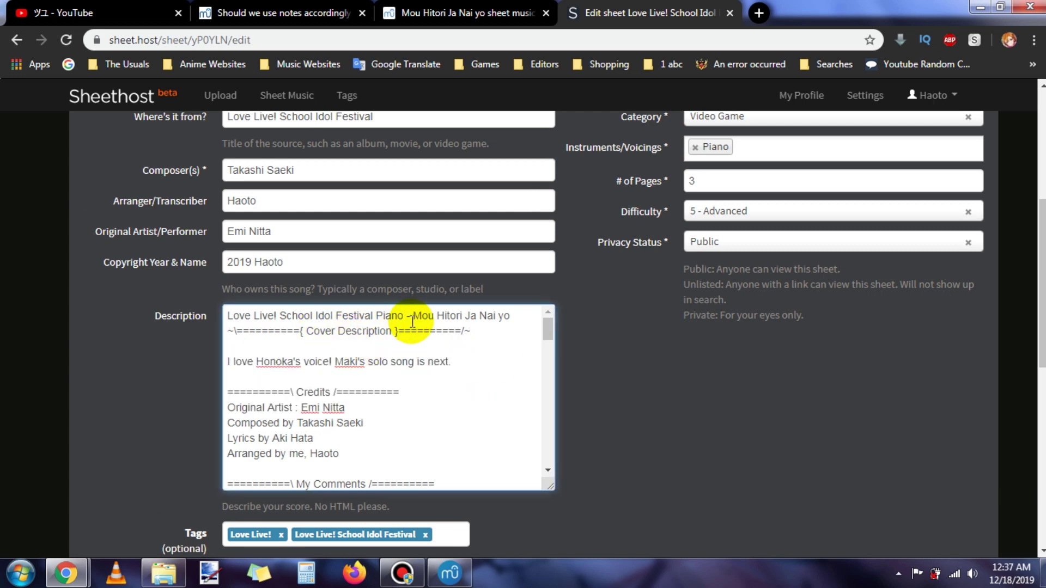
pyautogui.click(460, 376)
# Step: Shrink the Description box back and scroll down to the Attach files section
pyautogui.scroll(-2, 573, 330)
pyautogui.moveTo(581, 299)
pyautogui.mouseDown()
pyautogui.moveTo(589, 383)
pyautogui.moveTo(591, 296)
pyautogui.moveTo(593, 317)
pyautogui.mouseUp()
pyautogui.moveTo(579, 532); pyautogui.dragTo(537, 459)
pyautogui.scroll(-1, 632, 415)
pyautogui.scroll(-8, 631, 415)
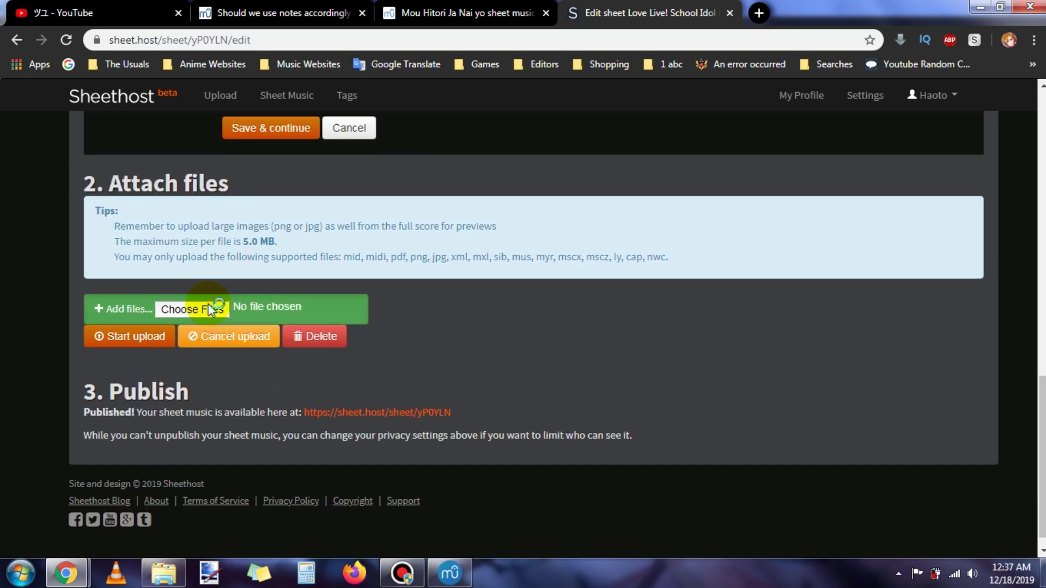
# Step: Attach the Mou Hitori Ja Nai yo PDF from Documents and start the upload
pyautogui.click(275, 308)
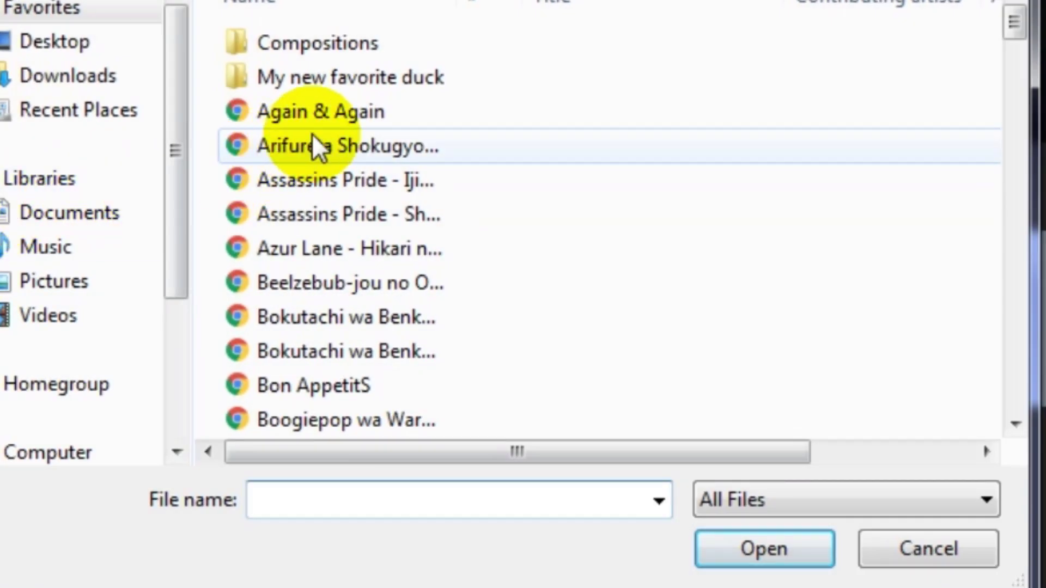
pyautogui.click(317, 146)
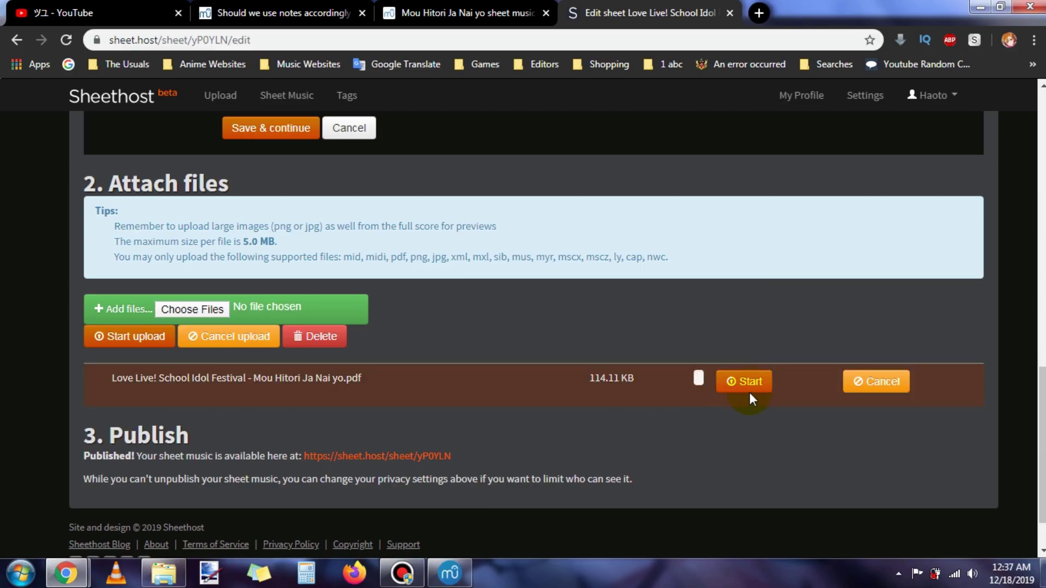
pyautogui.click(748, 386)
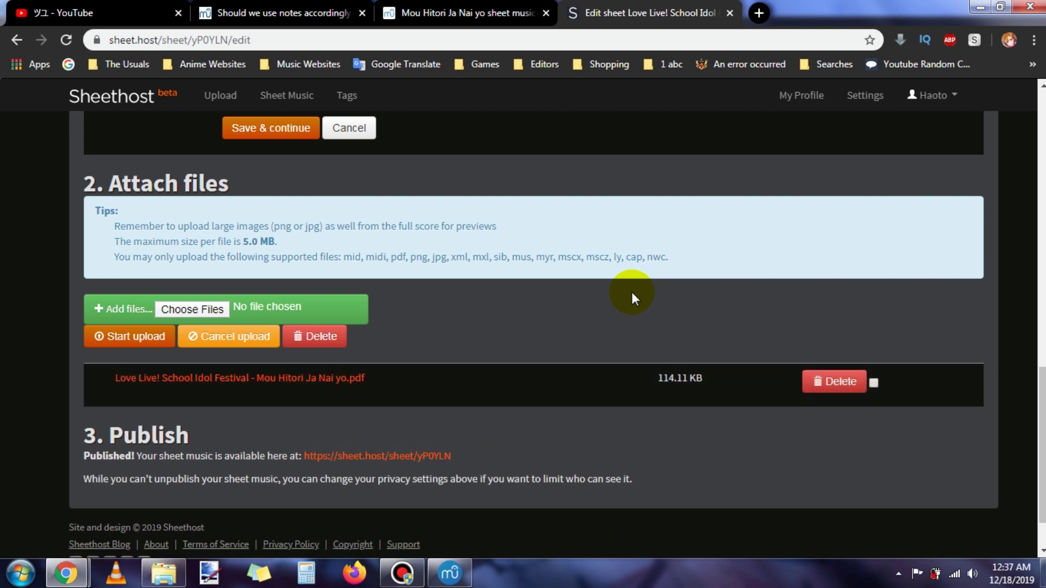
# Step: Check the published sheet page in a new tab, close it, and return to the MuseScore.com tab
pyautogui.scroll(2, 594, 312)
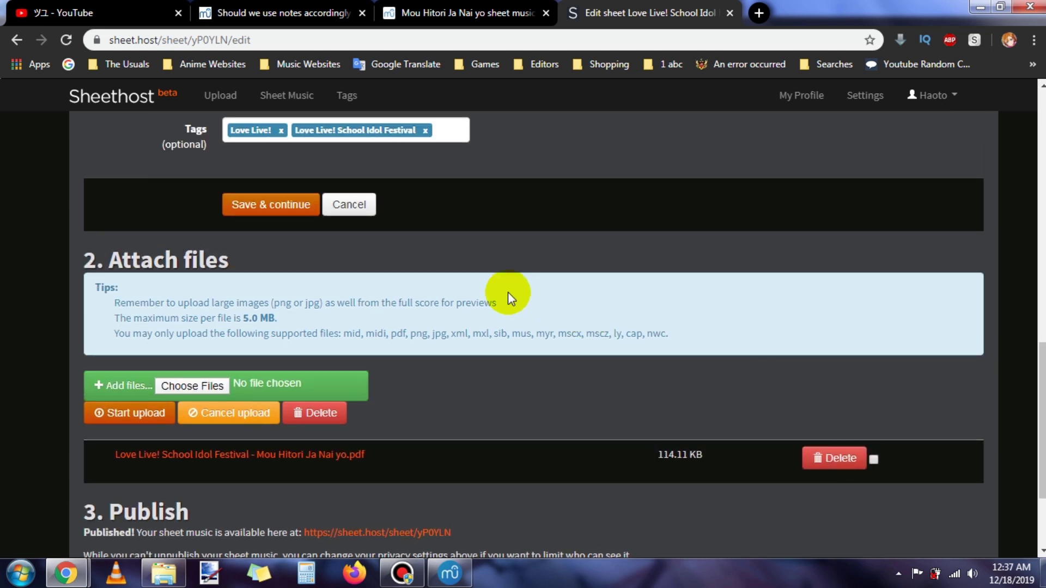
pyautogui.scroll(2, 610, 256)
pyautogui.scroll(-4, 424, 315)
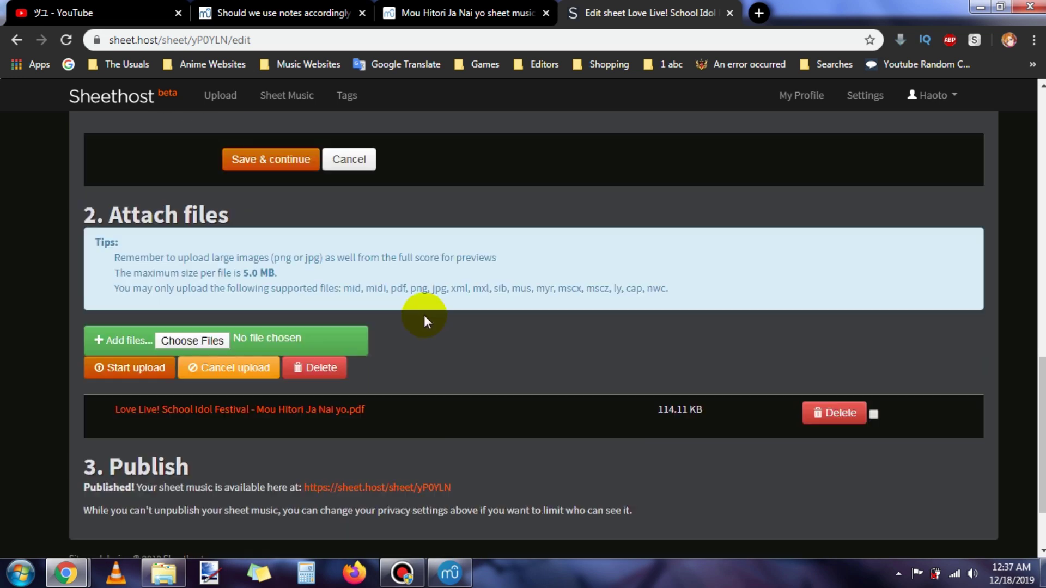
pyautogui.click(384, 456)
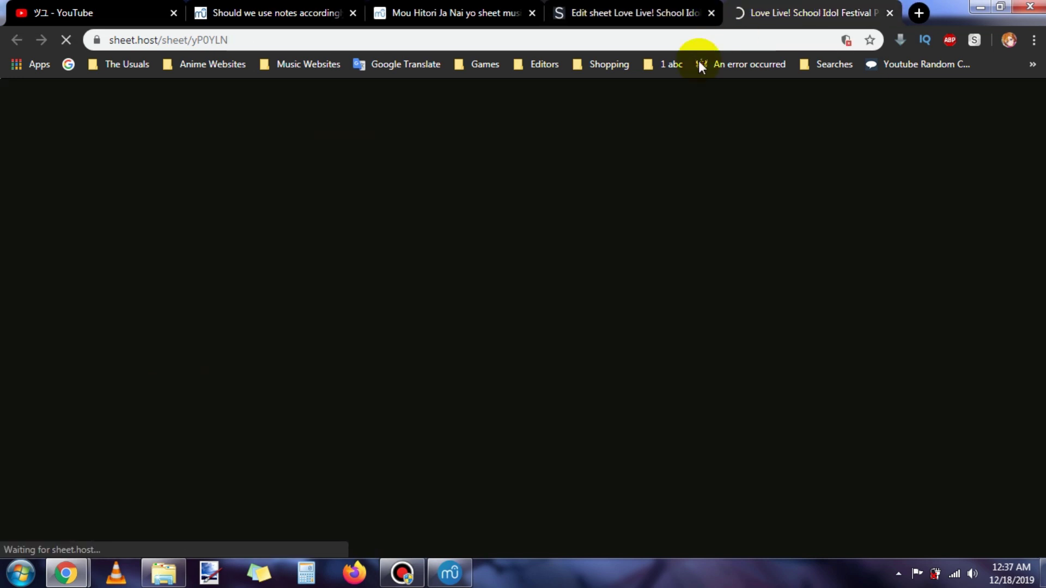
pyautogui.click(635, 12)
pyautogui.scroll(-1, 432, 240)
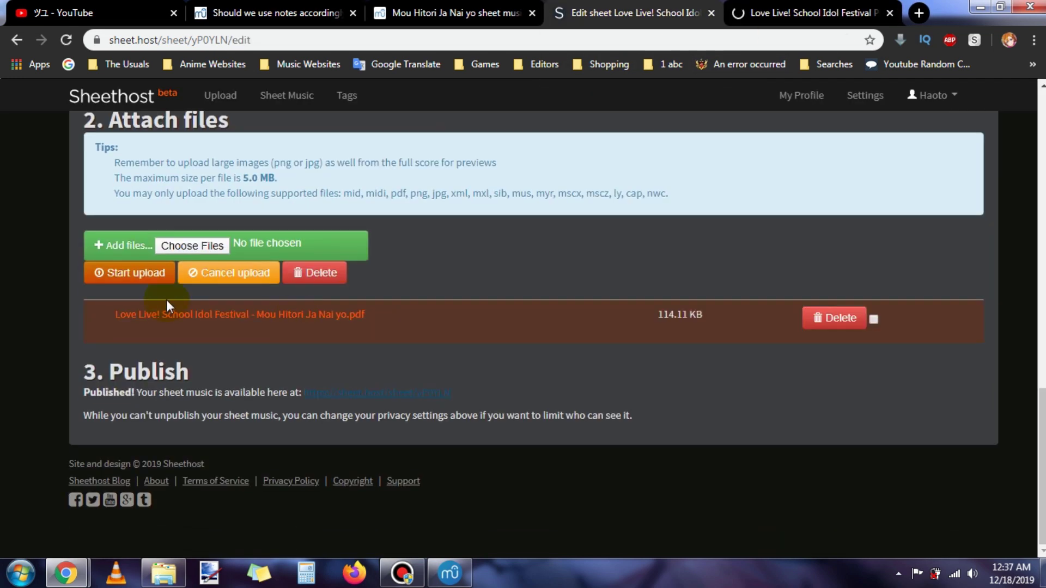
pyautogui.scroll(1, 252, 259)
pyautogui.hotkey('ctrl', 'Tab')
pyautogui.scroll(-1, 779, 327)
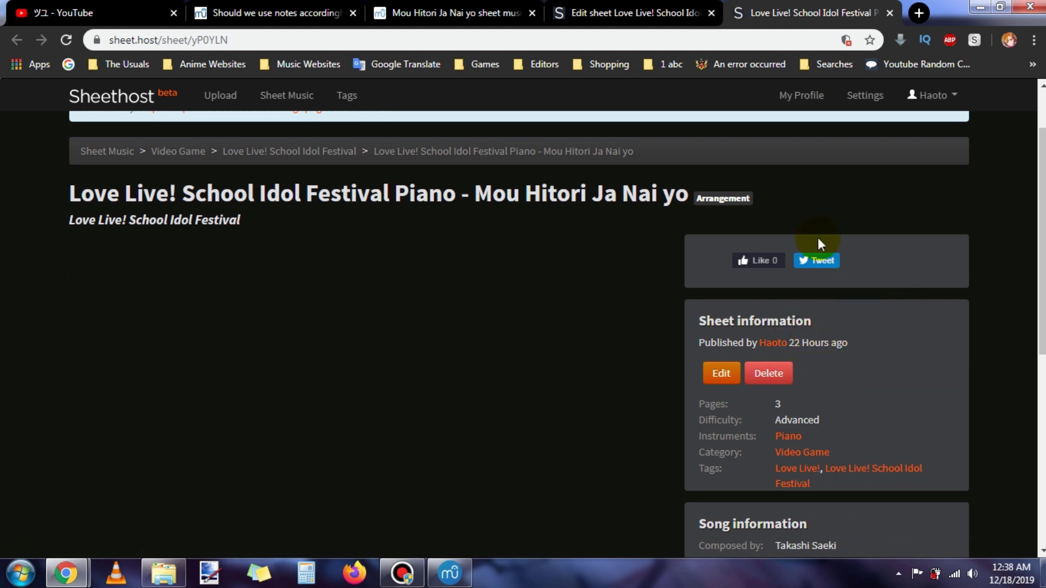
pyautogui.hotkey('ctrl', 'w')
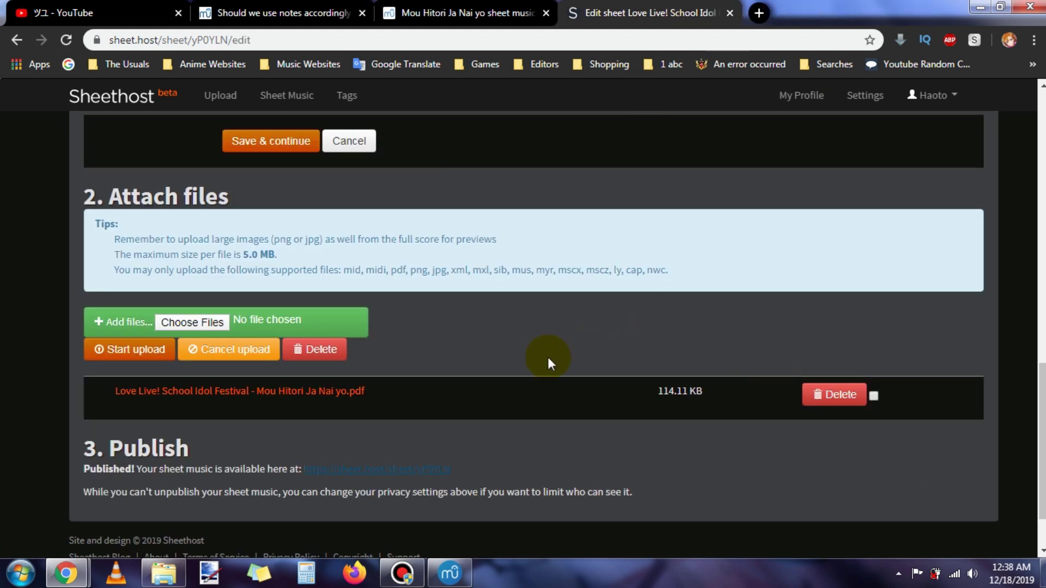
pyautogui.scroll(4, 523, 321)
pyautogui.click(447, 12)
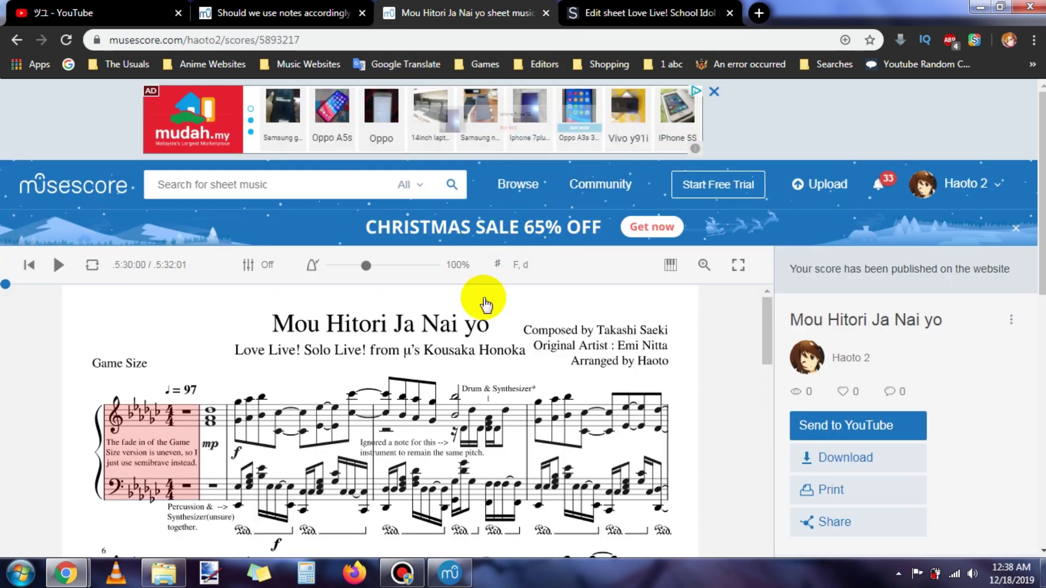
# Step: Look over the score's opening bars, panning back to the title and first system, then bring up Bandicam
pyautogui.hotkey('ctrl', 'Tab')
pyautogui.scroll(-4, 512, 228)
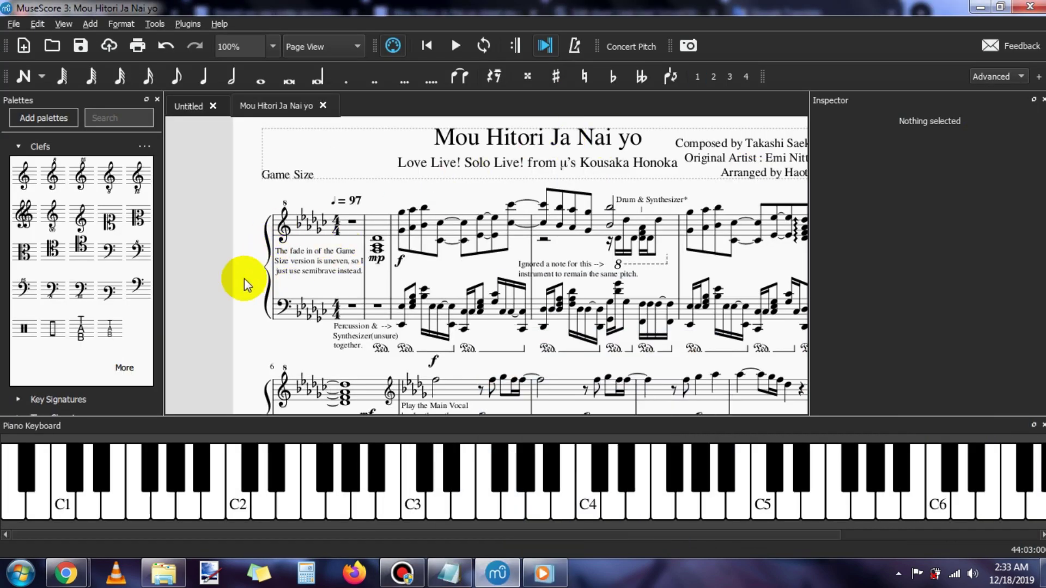
pyautogui.scroll(-1, 180, 273)
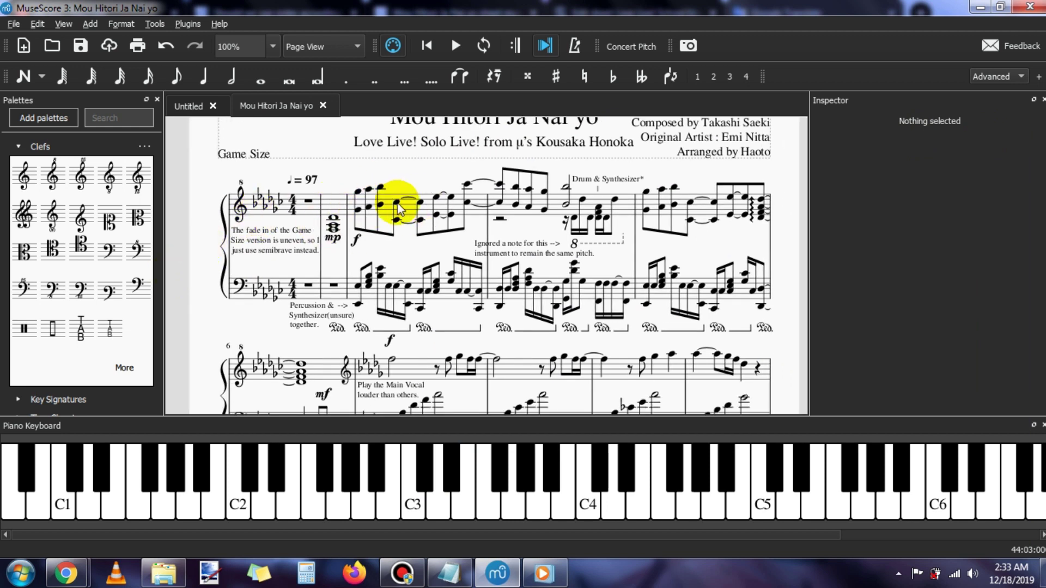
pyautogui.scroll(1, 414, 218)
pyautogui.scroll(-2, 416, 224)
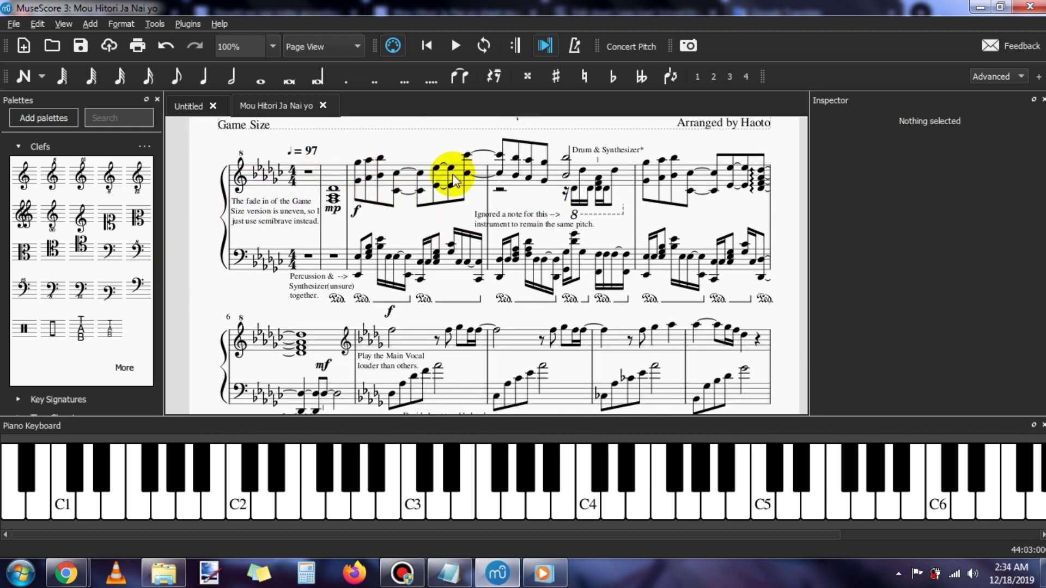
pyautogui.scroll(-3, 601, 187)
pyautogui.scroll(4, 670, 262)
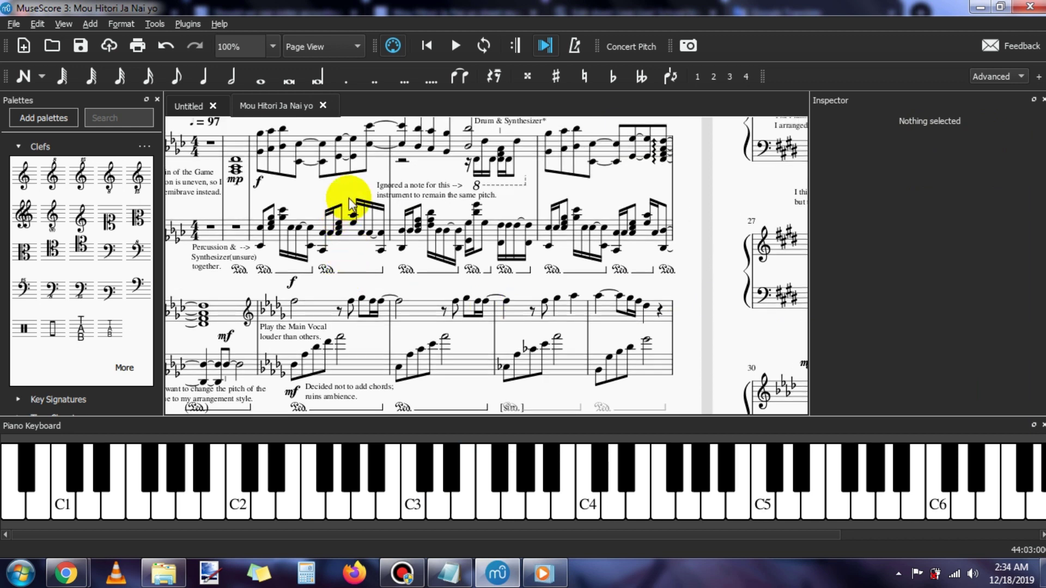
pyautogui.moveTo(355, 217); pyautogui.dragTo(366, 252)
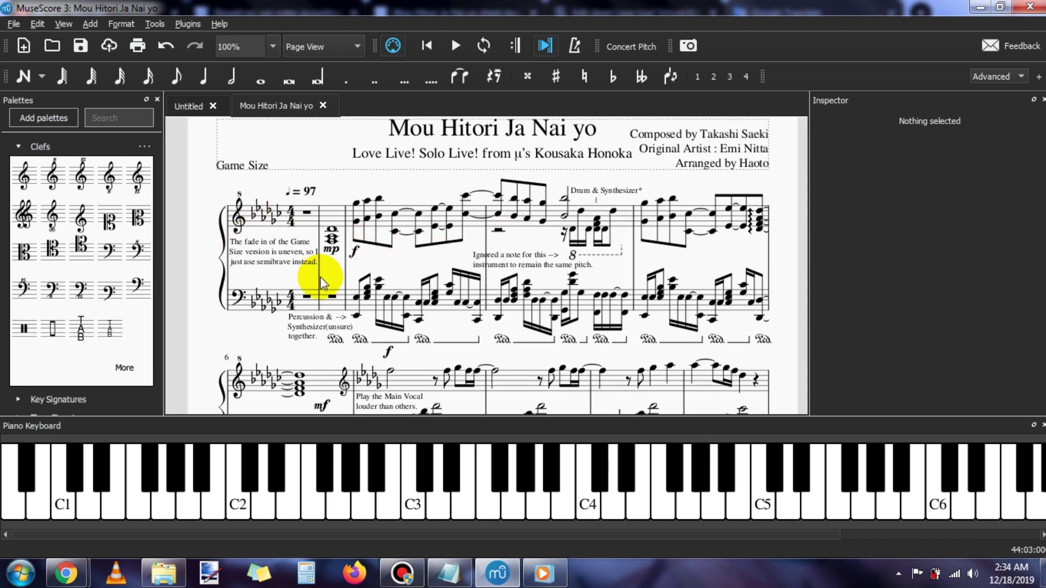
pyautogui.scroll(-1, 311, 274)
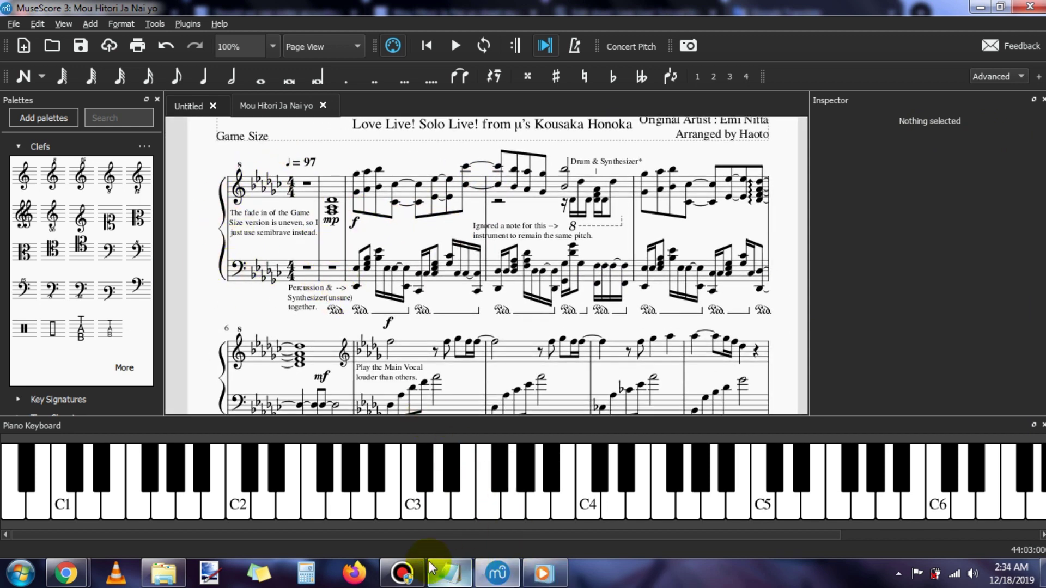
pyautogui.click(401, 573)
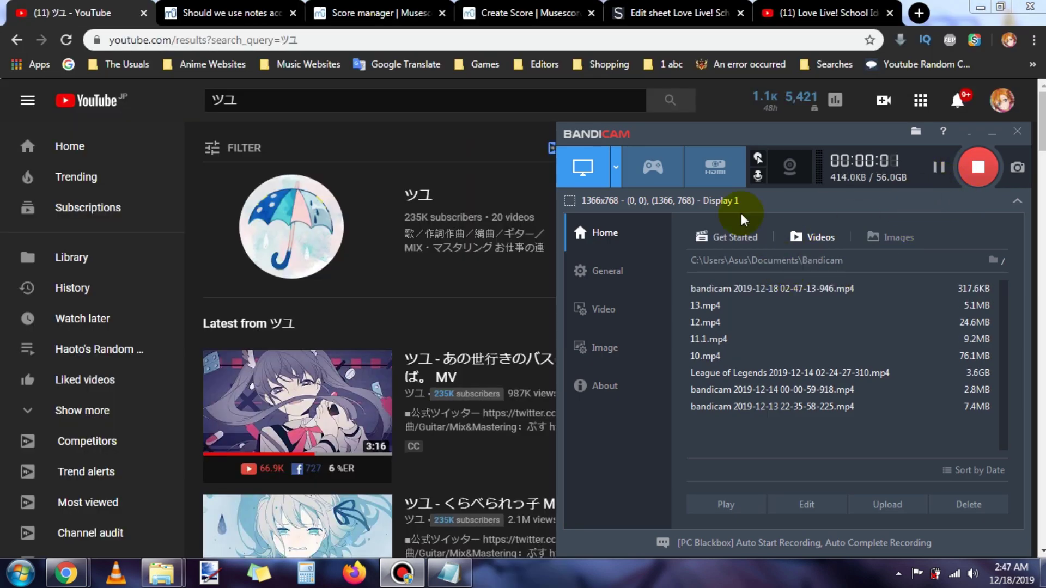
# Step: Return to the MuseScore.com upload page with the screen recorder window hidden
pyautogui.click(528, 13)
pyautogui.click(991, 134)
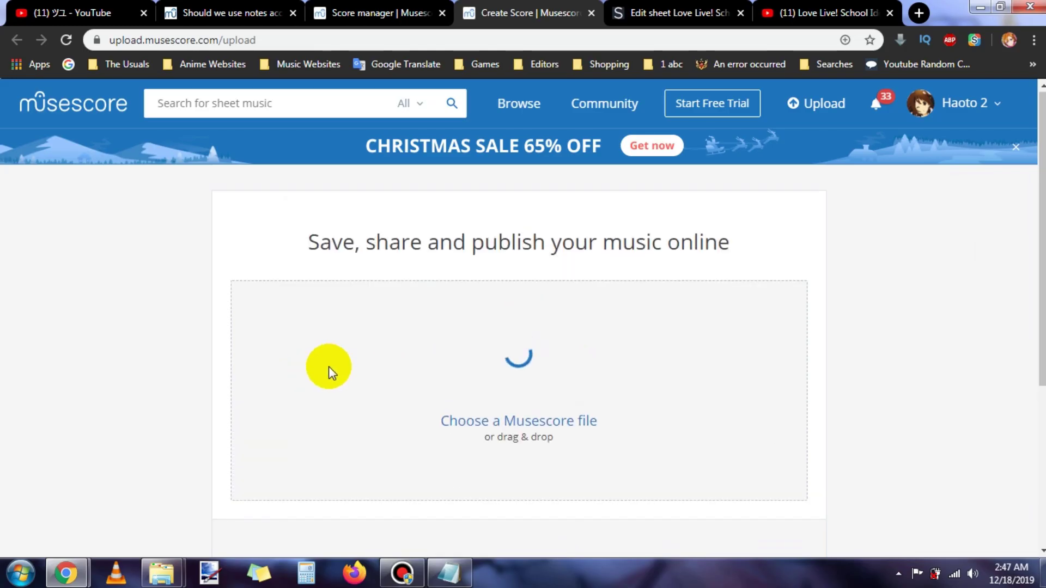
pyautogui.scroll(-1, 350, 345)
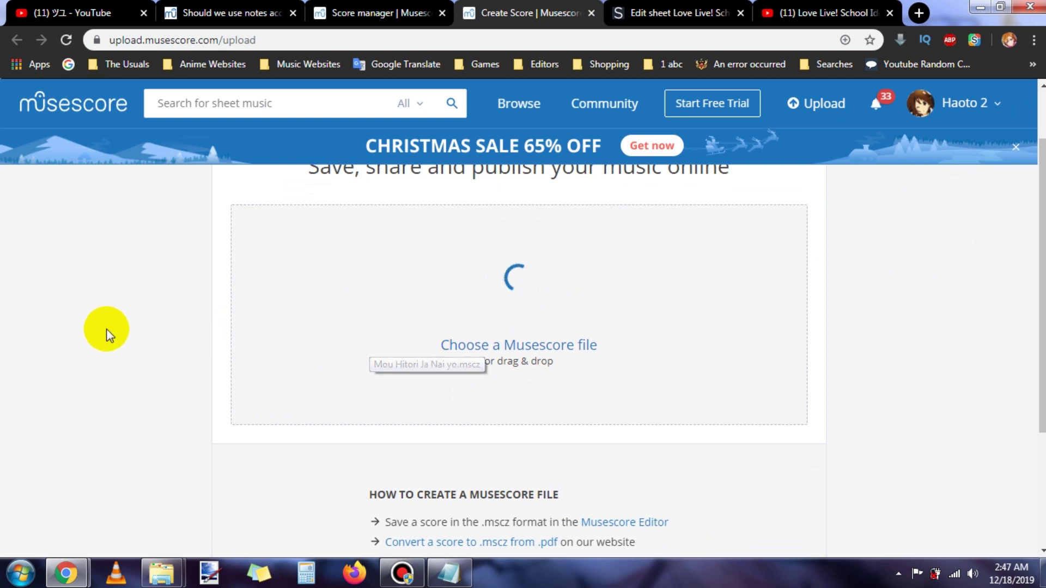
pyautogui.scroll(1, 109, 329)
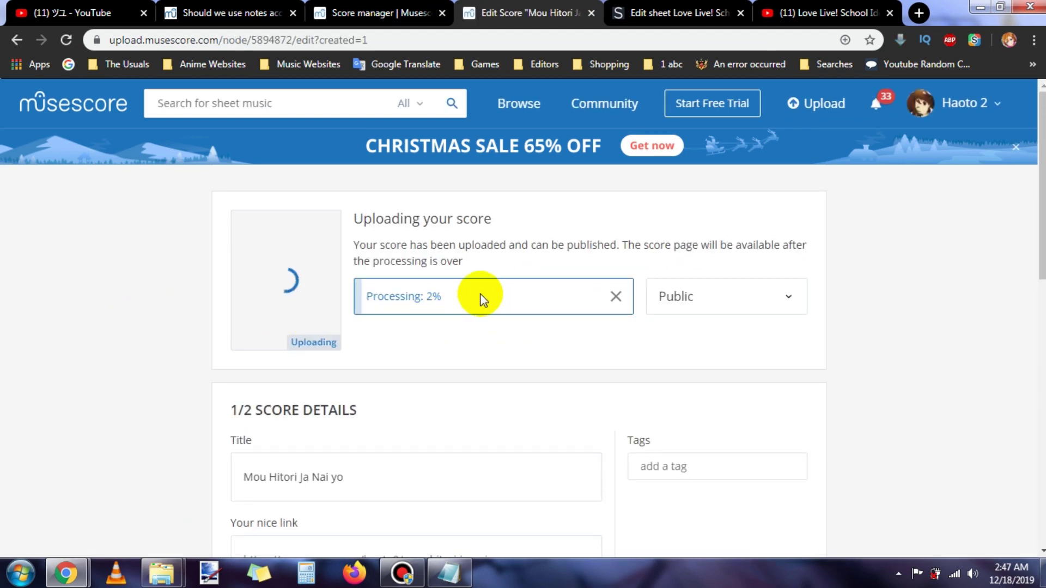
pyautogui.scroll(-3, 490, 309)
pyautogui.scroll(3, 467, 311)
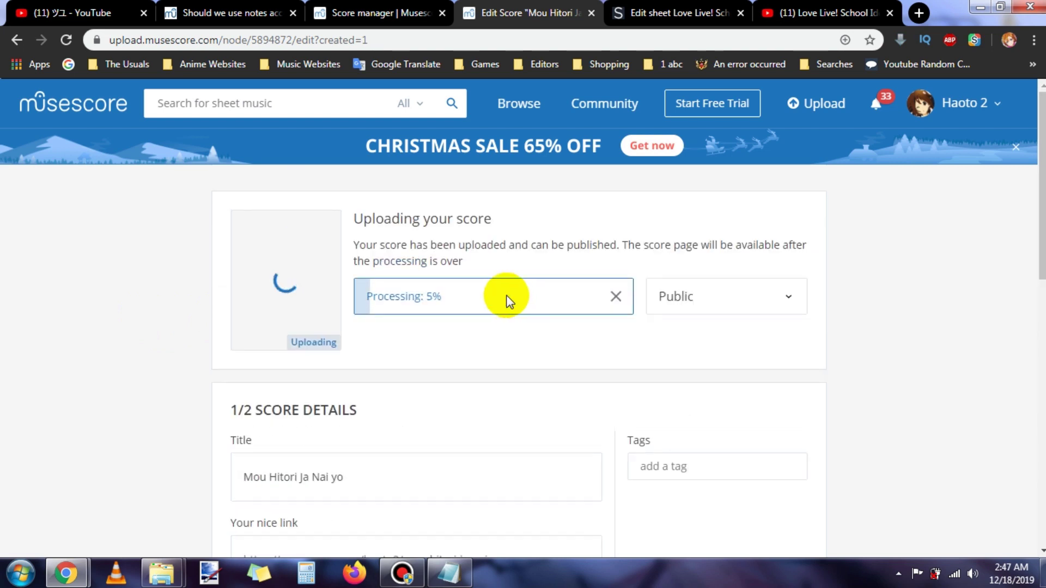
# Step: Open My scores from the account menu in a new tab, then return to the upload page
pyautogui.click(992, 115)
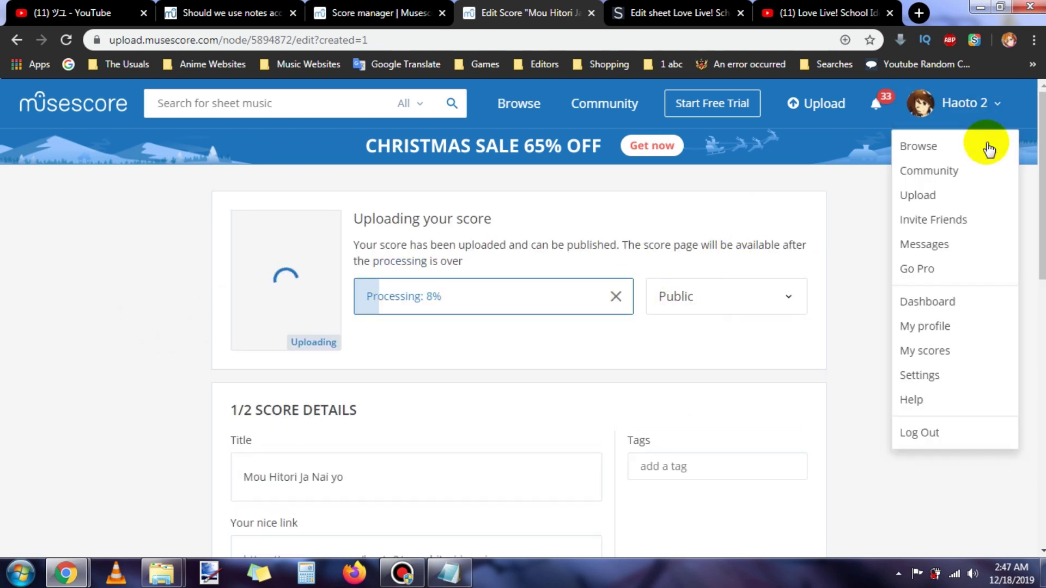
pyautogui.middleClick(946, 351)
pyautogui.click(577, 13)
pyautogui.click(497, 11)
pyautogui.scroll(-3, 414, 261)
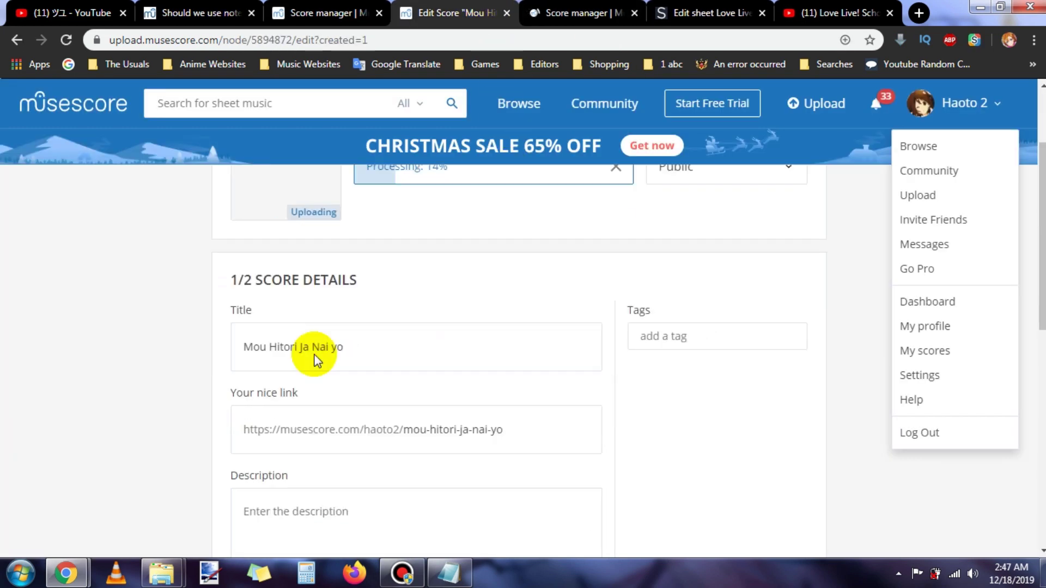
# Step: Set the uploaded Mou Hitori Ja Nai yo score's visibility to Private
pyautogui.click(396, 374)
pyautogui.scroll(3, 396, 373)
pyautogui.click(726, 294)
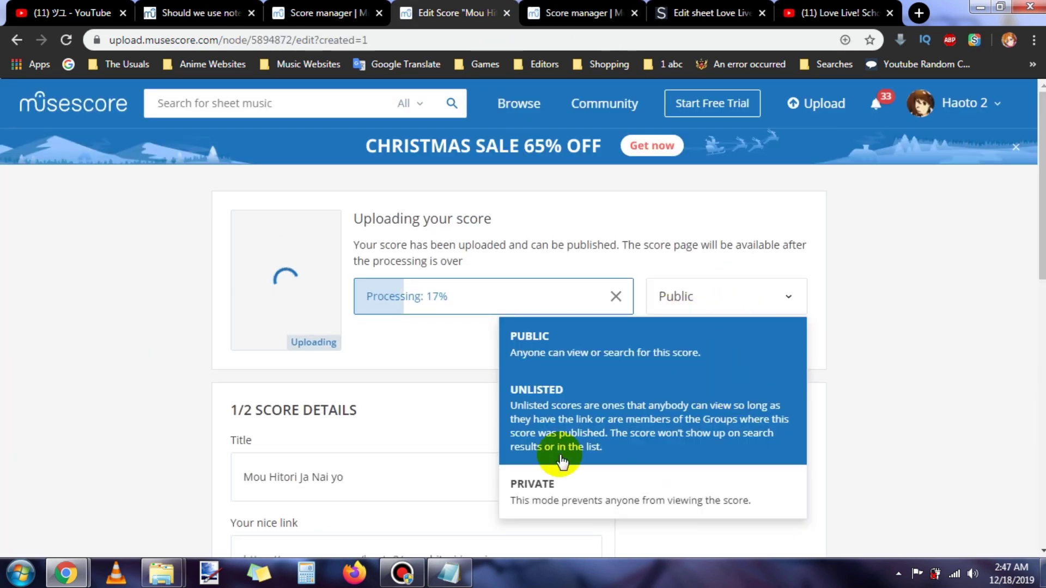
pyautogui.click(533, 483)
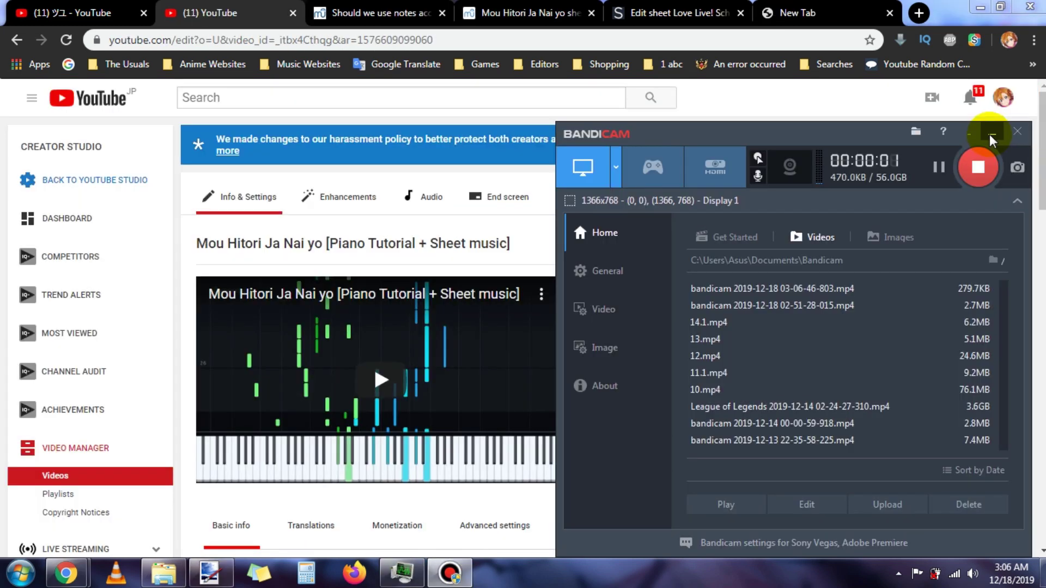
# Step: Send the published score to YouTube from MuseScore.com and return to YouTube Studio
pyautogui.click(991, 134)
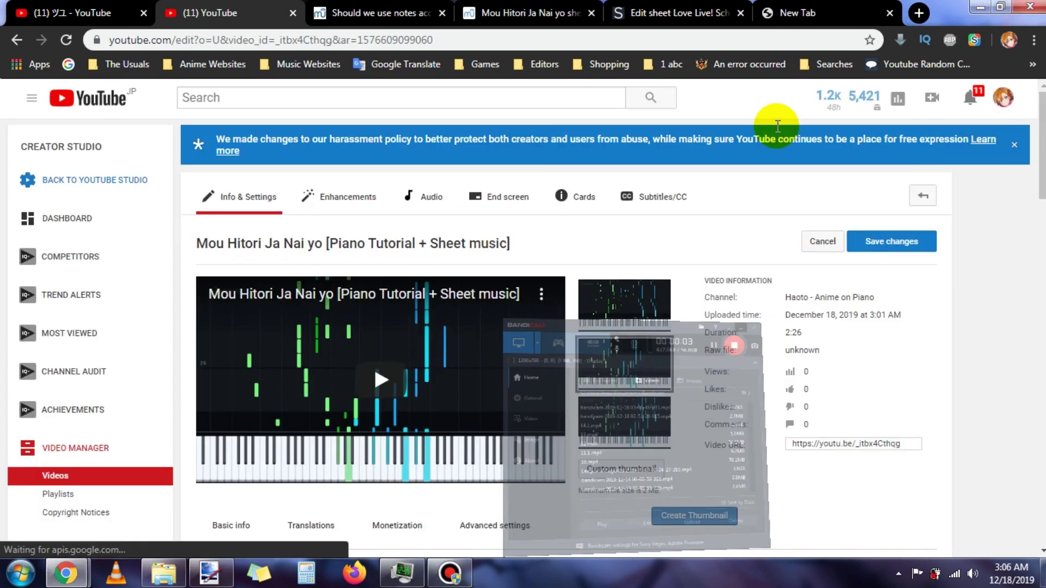
pyautogui.click(536, 7)
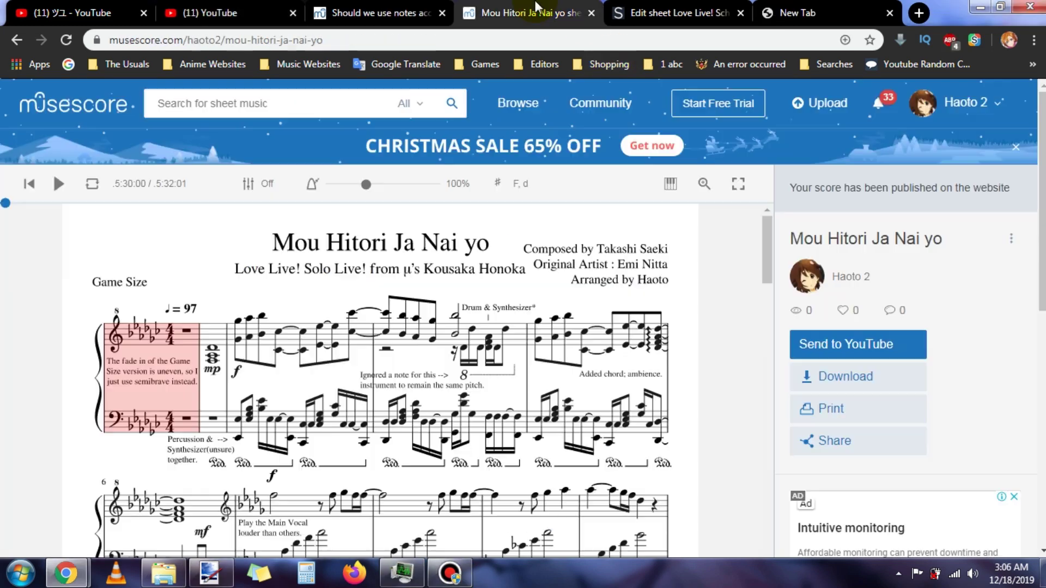
pyautogui.click(885, 347)
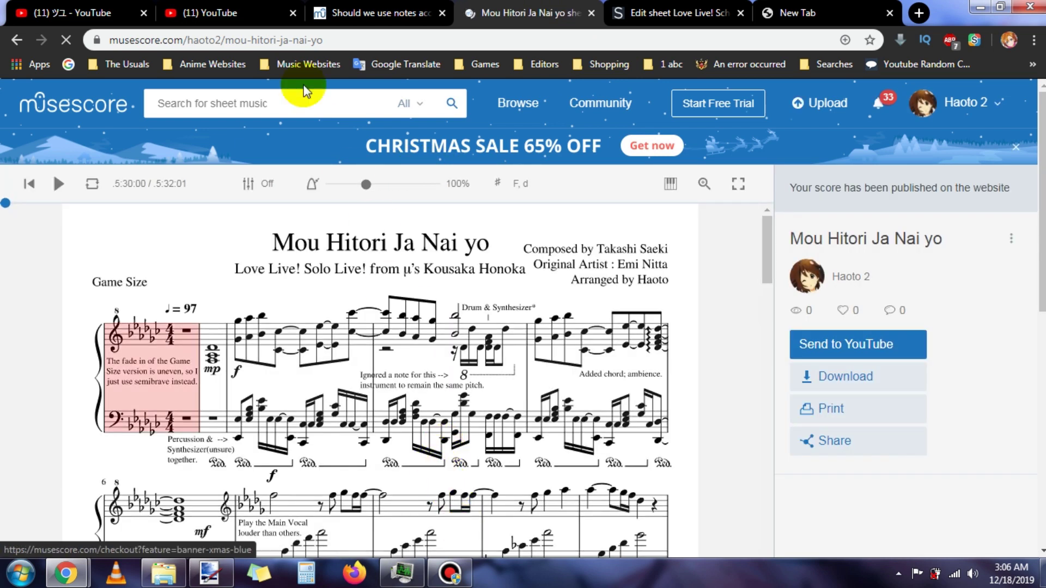
pyautogui.click(238, 12)
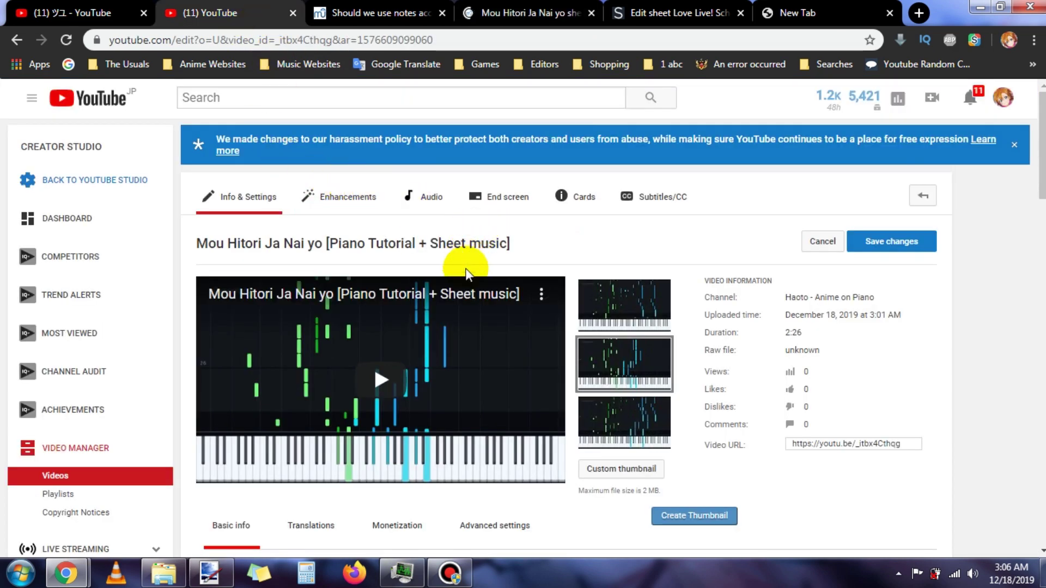
# Step: Change the piano tutorial video's visibility from Private to Unlisted
pyautogui.scroll(-4, 508, 284)
pyautogui.scroll(4, 599, 305)
pyautogui.scroll(-2, 681, 315)
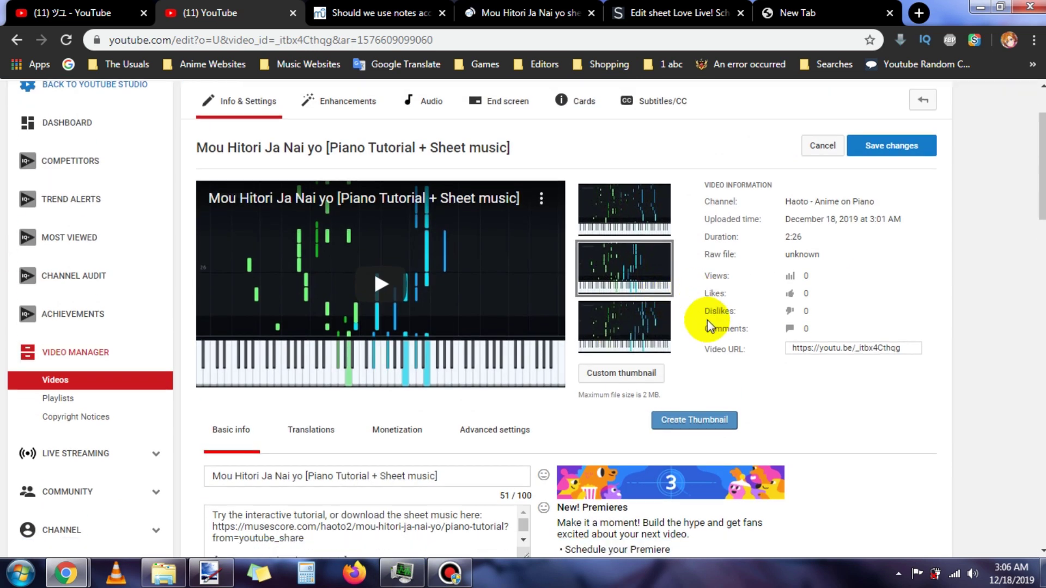
pyautogui.scroll(-7, 708, 326)
pyautogui.scroll(6, 645, 288)
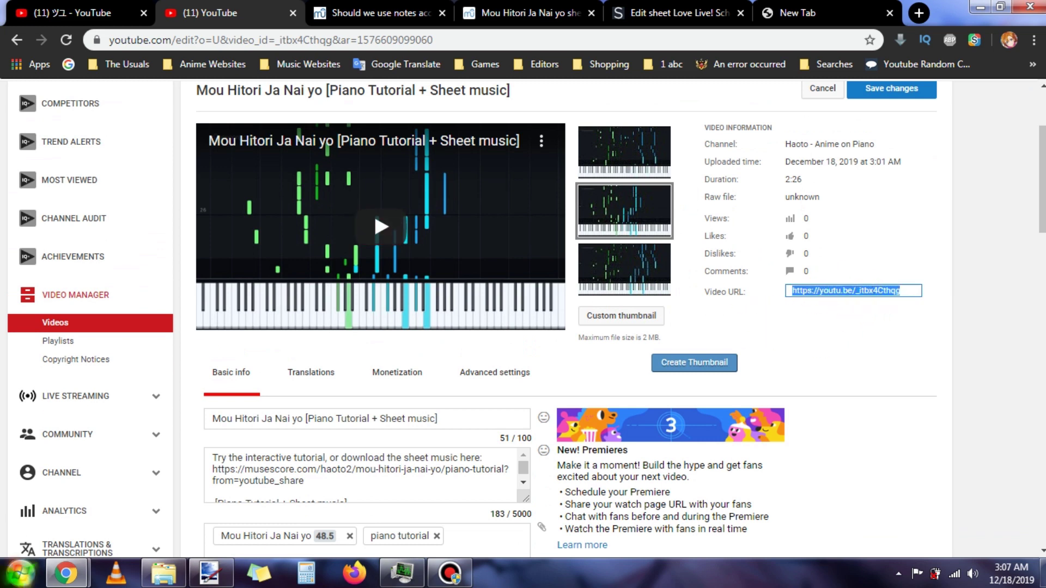
pyautogui.press('super')
pyautogui.click(836, 342)
pyautogui.scroll(-5, 837, 344)
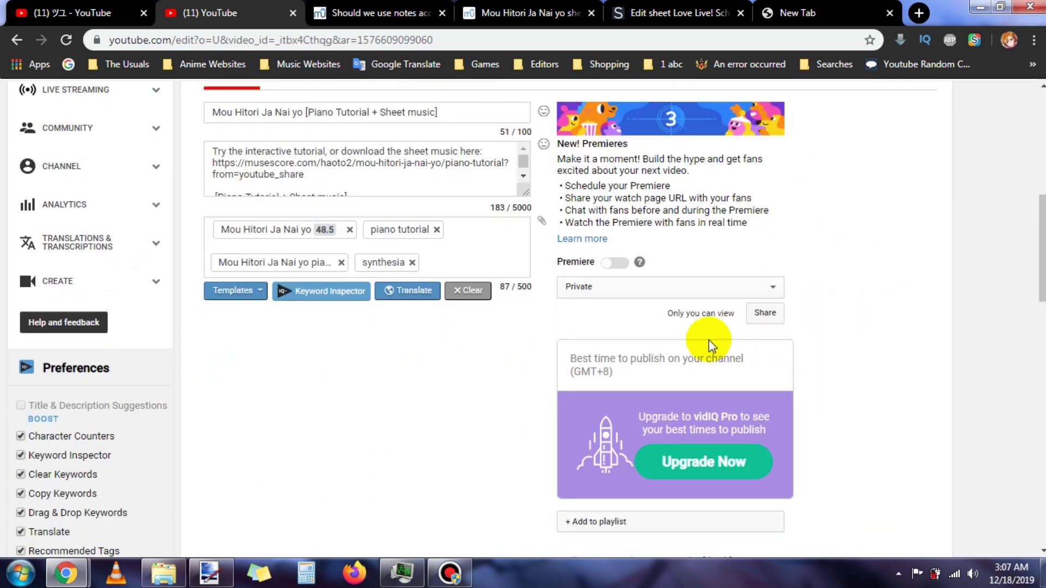
pyautogui.click(603, 289)
pyautogui.click(585, 317)
# Step: Save the visibility change and select the video's share link
pyautogui.scroll(8, 904, 338)
pyautogui.click(891, 241)
pyautogui.scroll(-2, 916, 366)
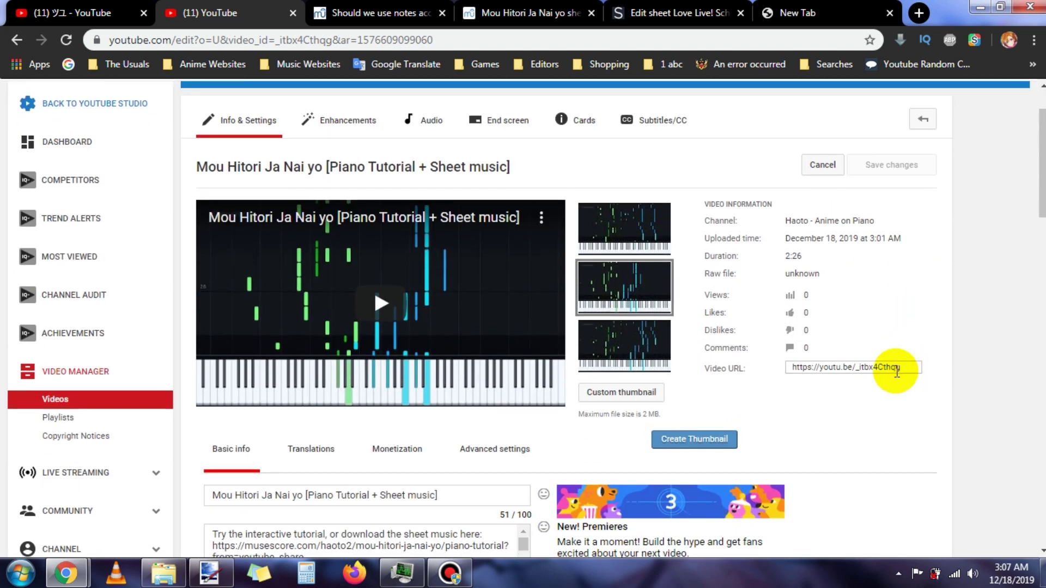
pyautogui.click(894, 367)
# Step: Search the Start menu for 'free' and launch Free YouTube Downloader
pyautogui.press('super')
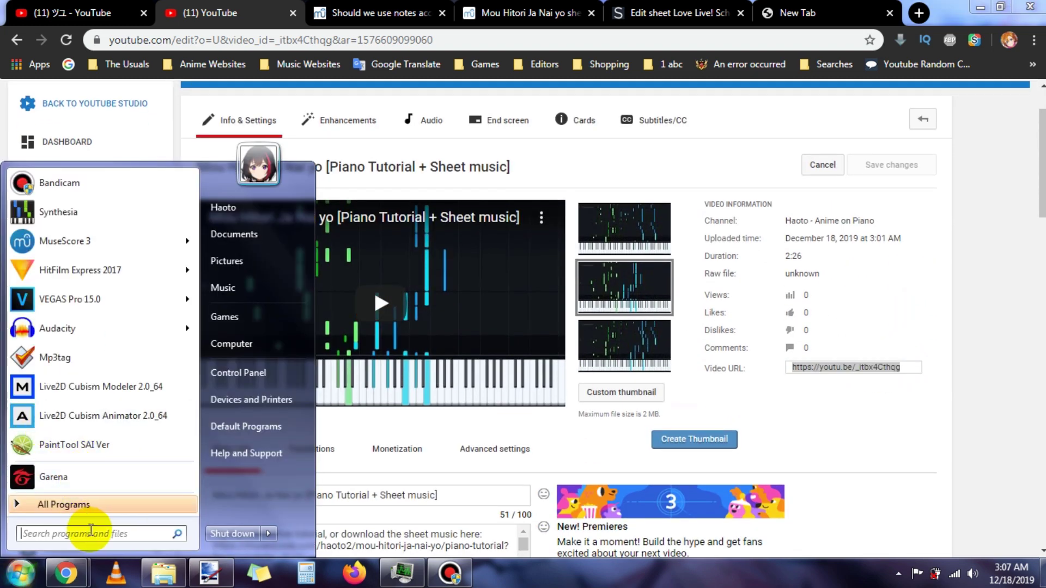
pyautogui.write('free')
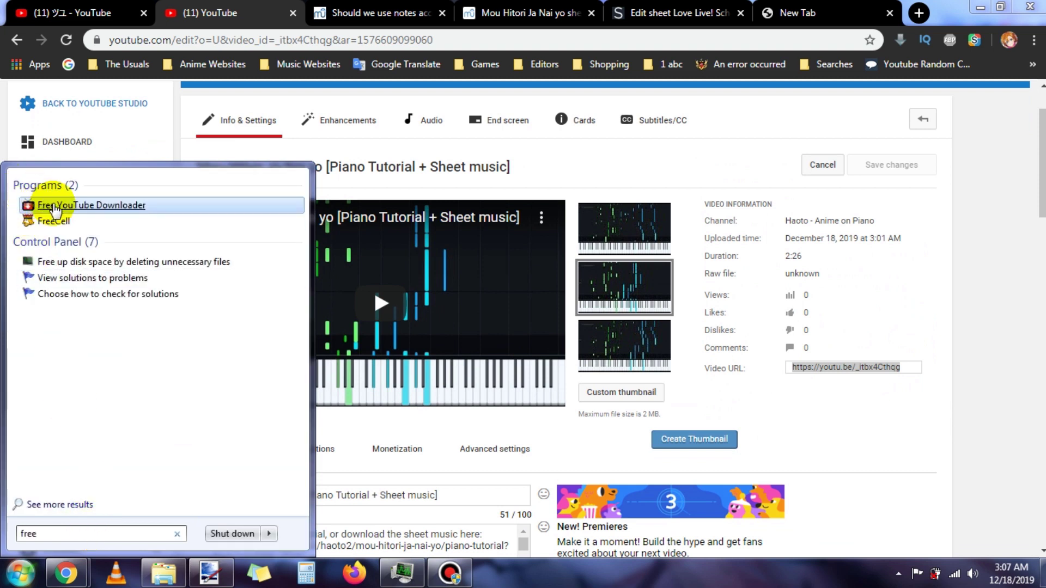
pyautogui.click(44, 205)
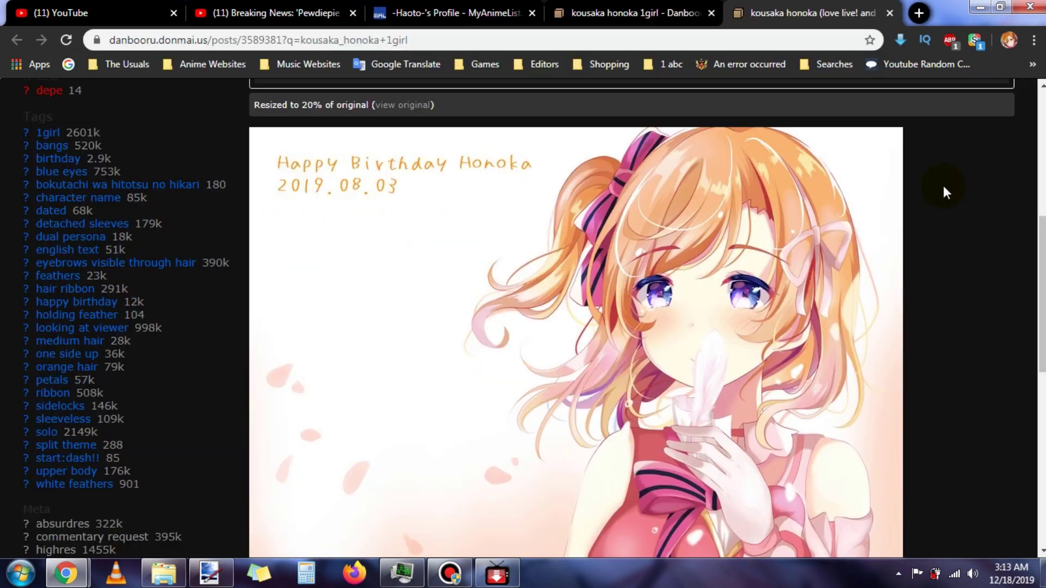
# Step: View the Happy Birthday Honoka image at original size on Danbooru, then switch to paint.net
pyautogui.scroll(3, 942, 185)
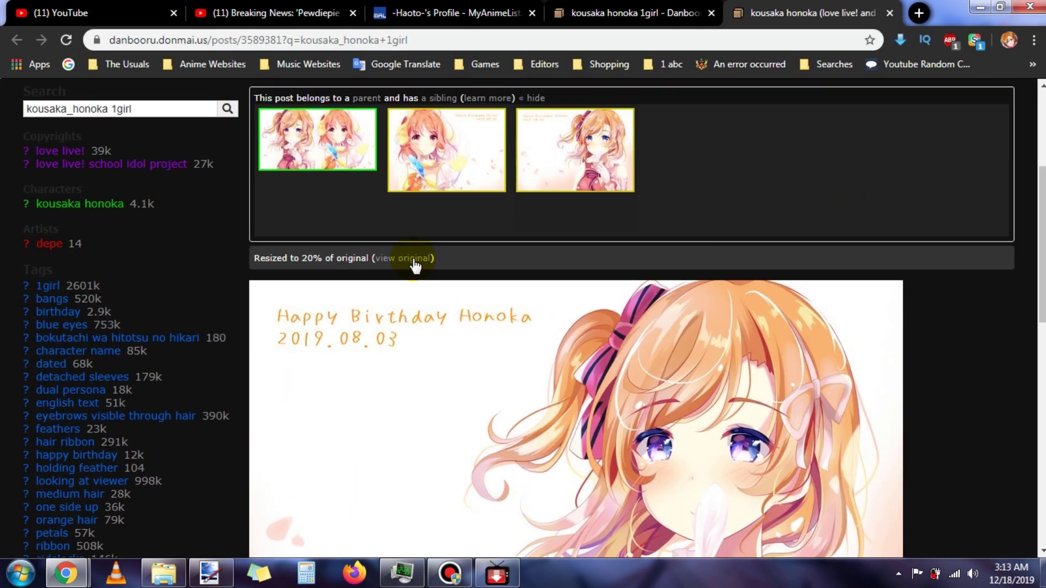
pyautogui.click(414, 260)
pyautogui.scroll(-3, 633, 295)
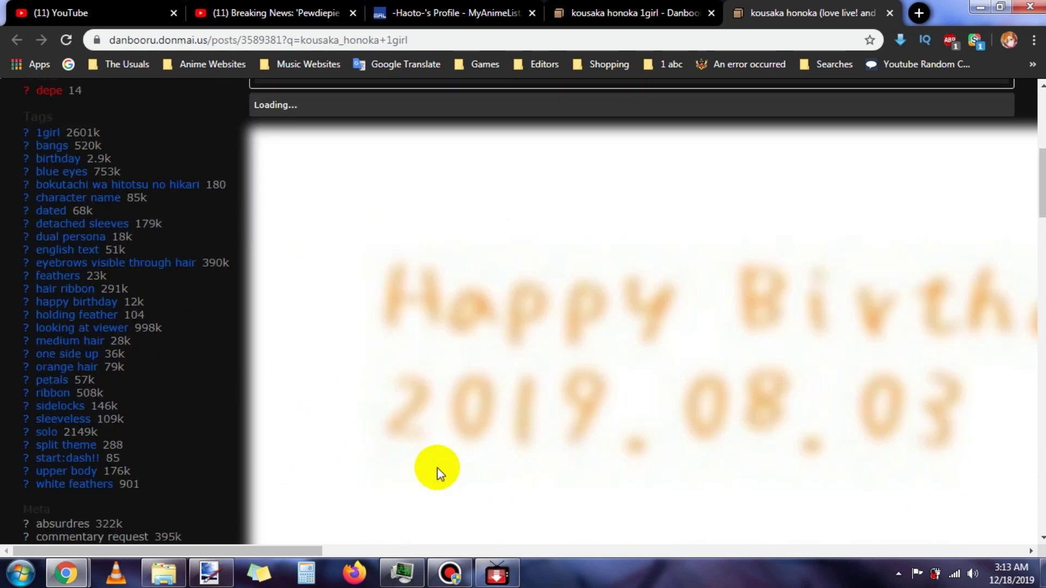
pyautogui.click(210, 571)
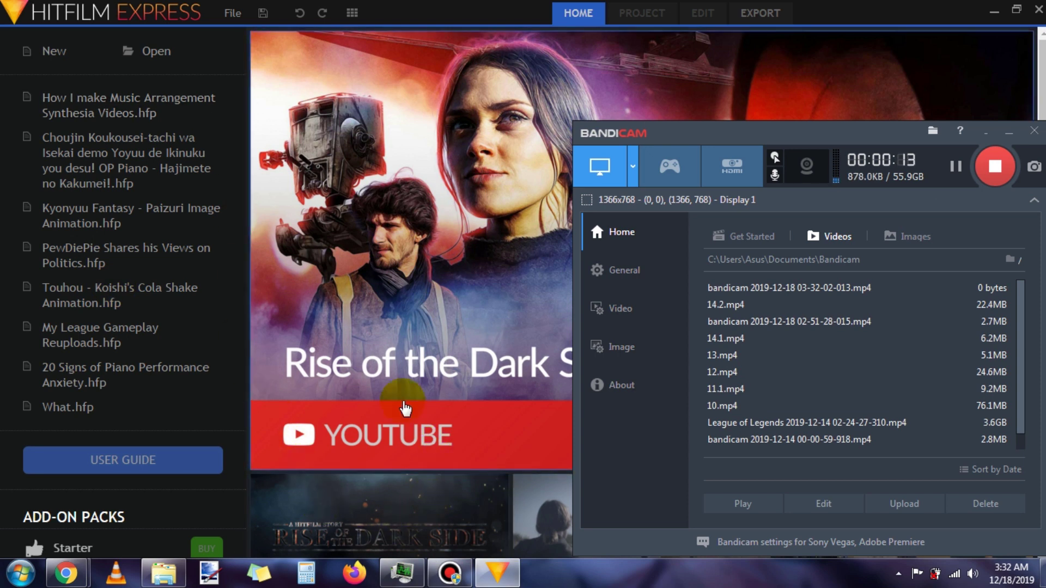
# Step: Open the Choujin Koukousei-tachi piano project from the HitFilm home screen
pyautogui.click(129, 187)
pyautogui.press('super')
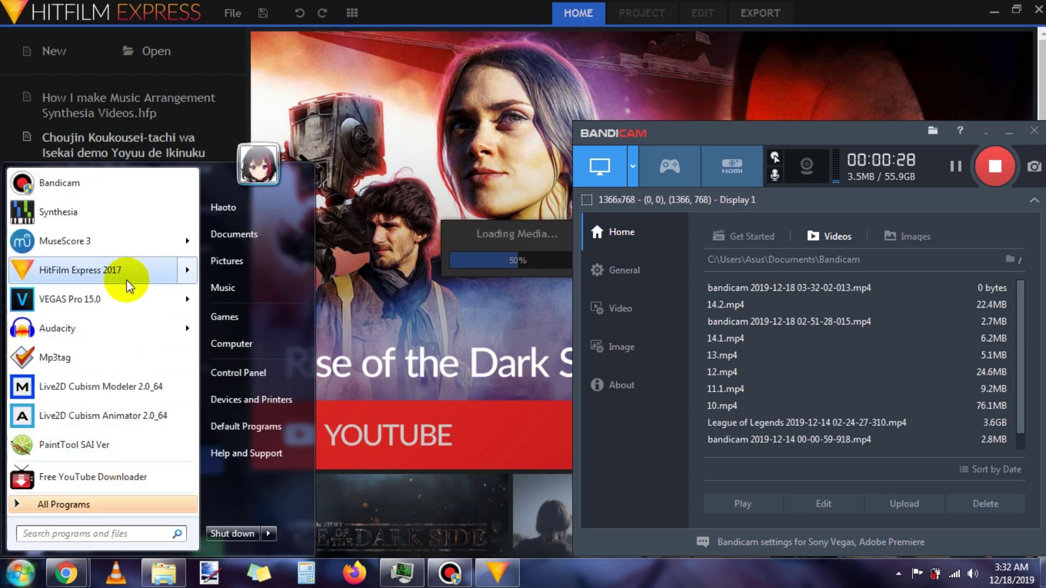
pyautogui.moveTo(129, 284)
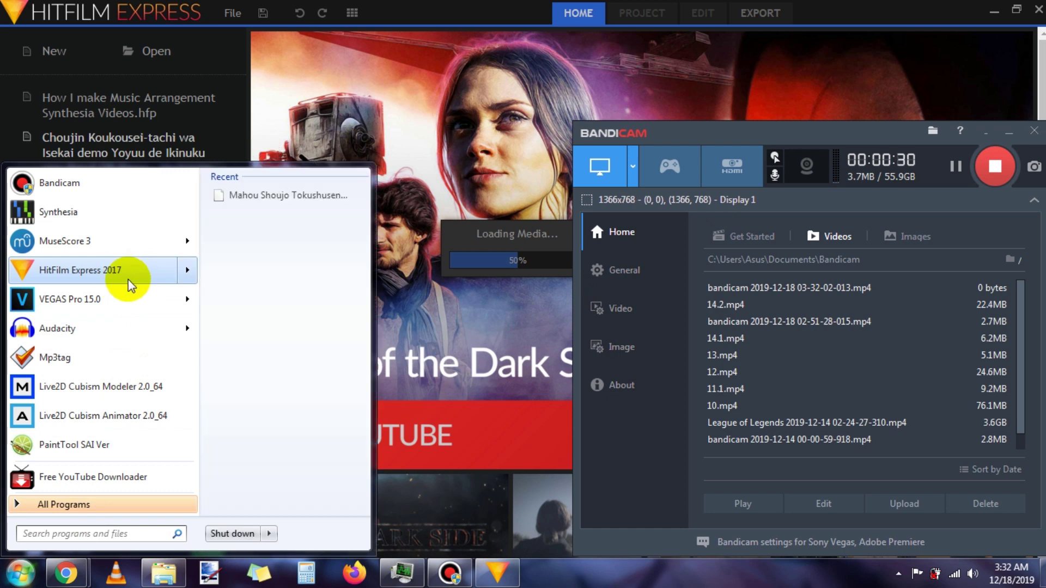
pyautogui.click(552, 577)
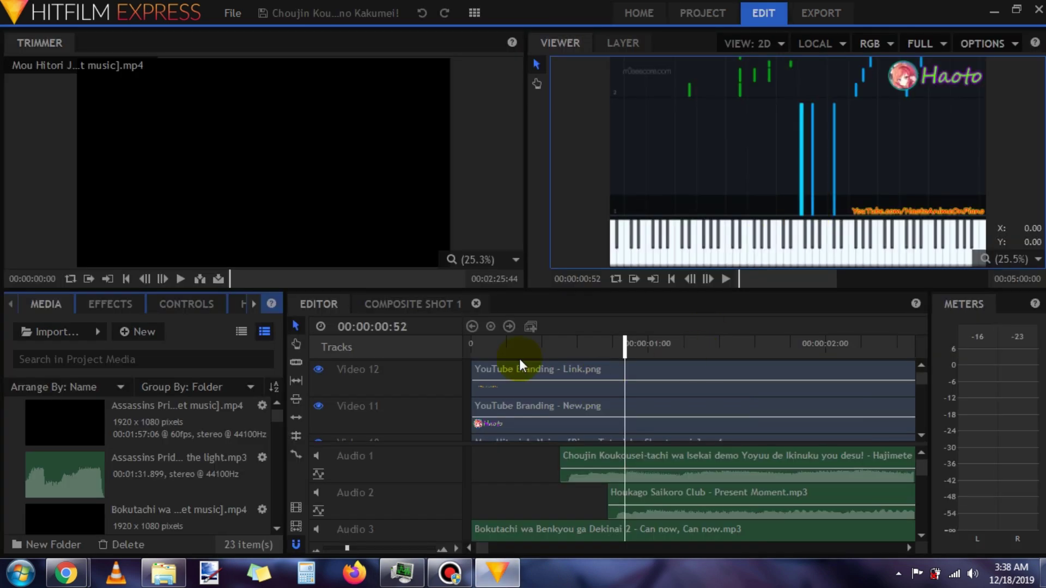
# Step: Select the YouTube Branding Link.png and New.png clips and add the timeline to the export queue
pyautogui.click(527, 370)
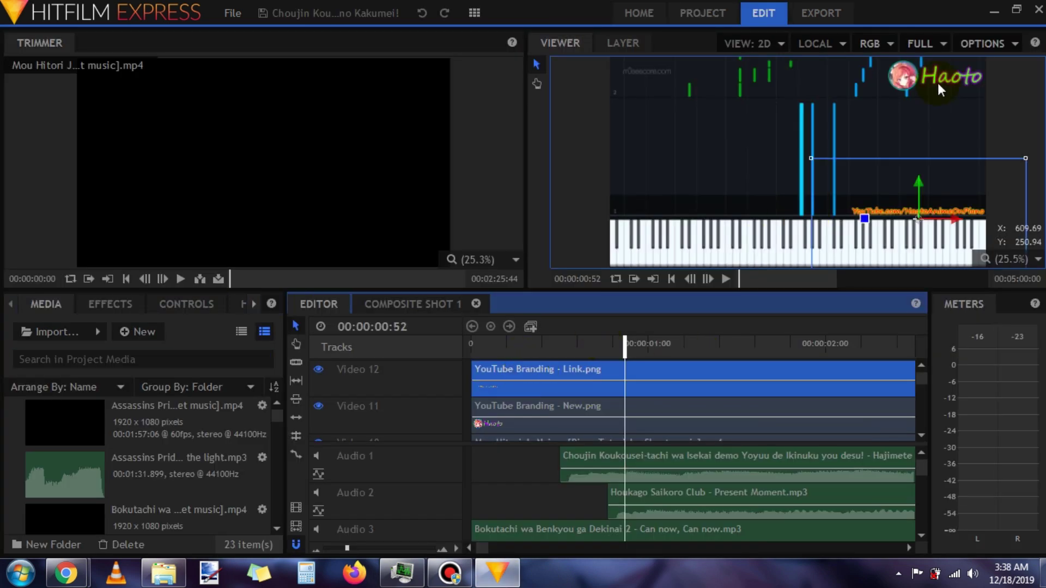
pyautogui.click(601, 415)
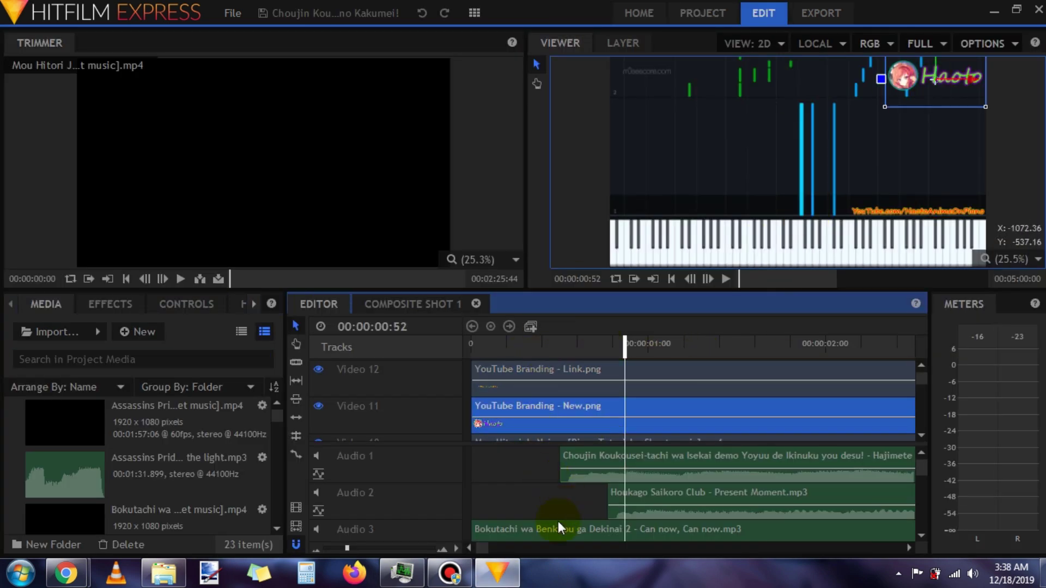
pyautogui.scroll(-6, 548, 524)
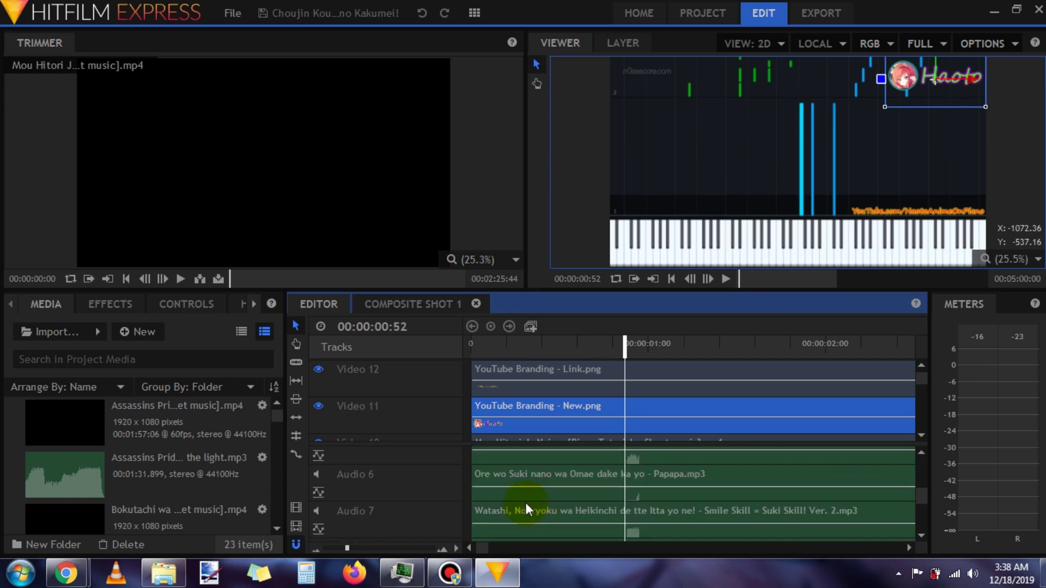
pyautogui.scroll(-4, 525, 502)
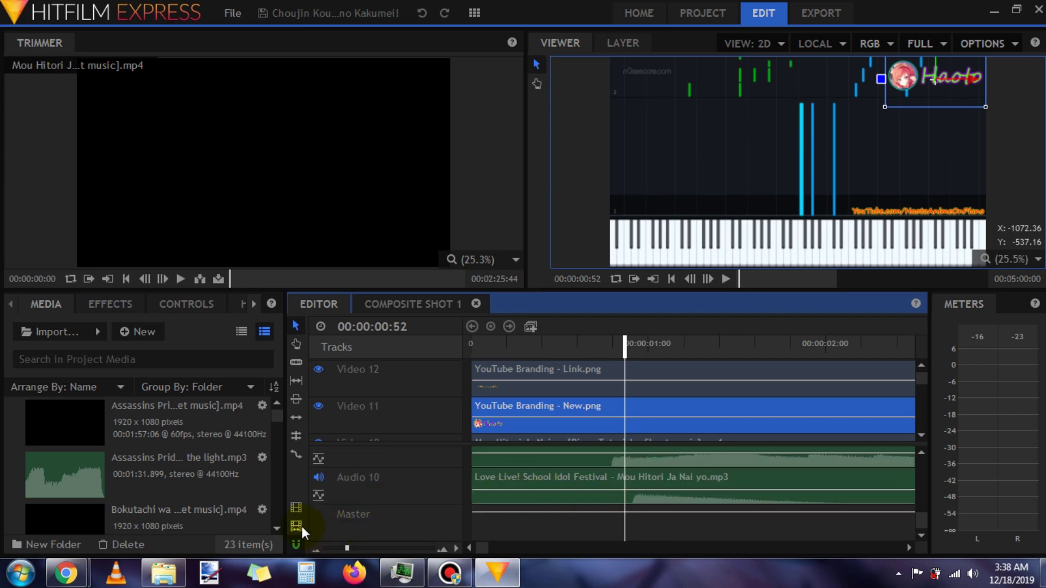
pyautogui.moveTo(494, 541); pyautogui.dragTo(646, 548)
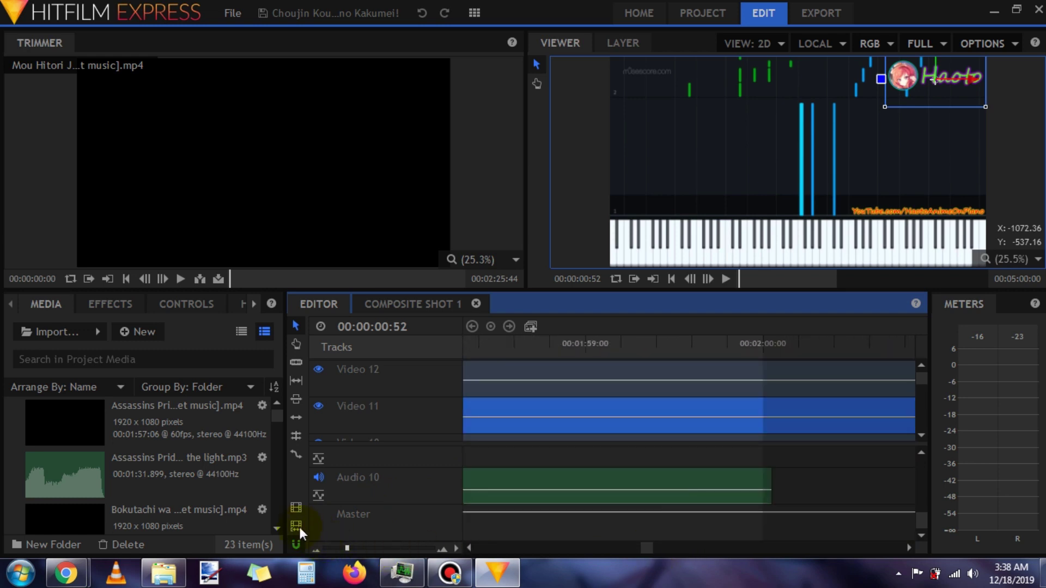
pyautogui.hotkey('ctrl', 'm')
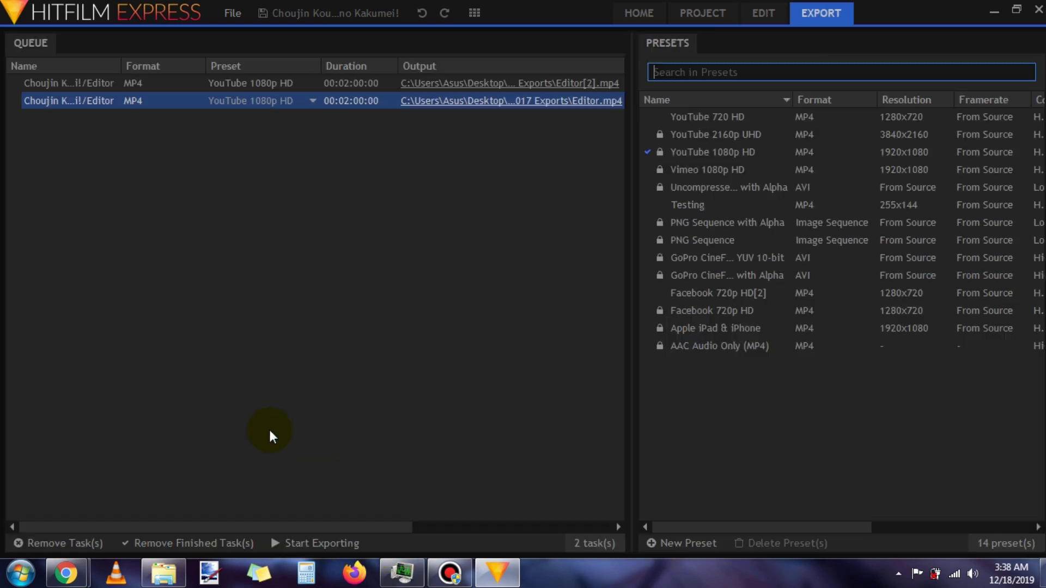
# Step: Remove the finished export task and start rendering the queued YouTube 1080p HD MP4 export
pyautogui.click(204, 540)
pyautogui.click(289, 542)
pyautogui.moveTo(314, 528); pyautogui.dragTo(427, 197)
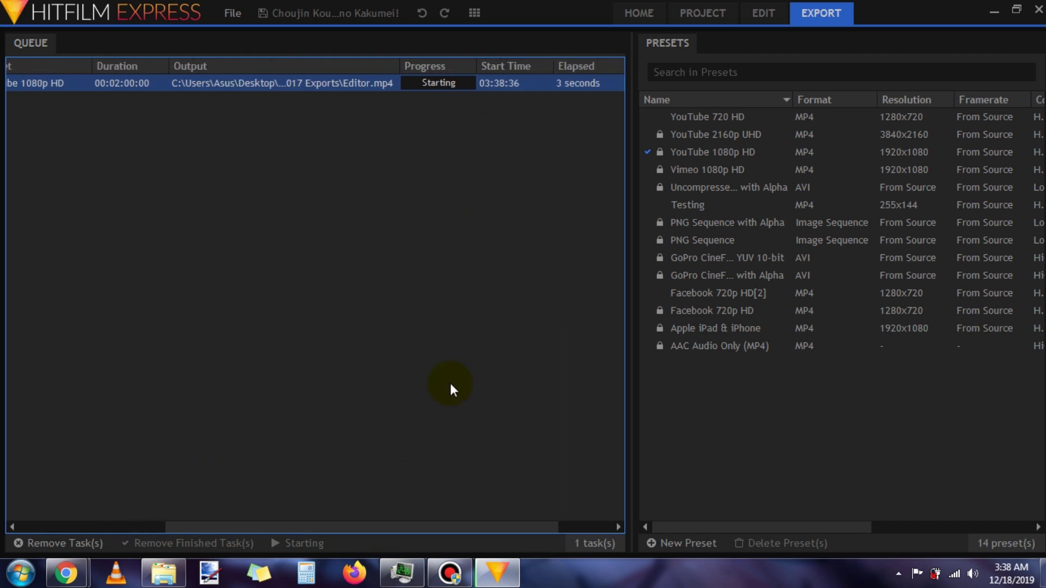
pyautogui.moveTo(401, 572)
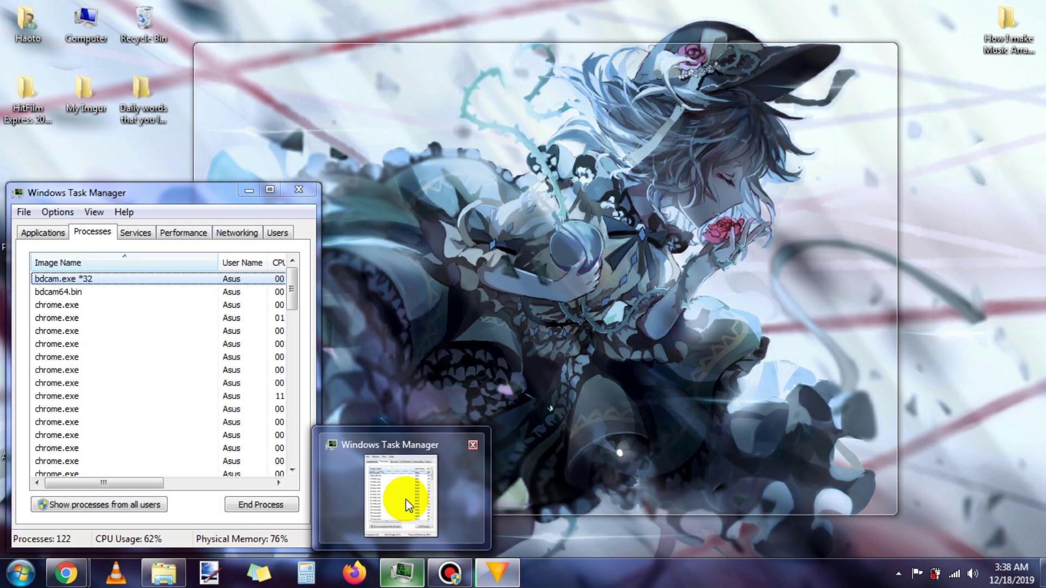
pyautogui.click(409, 505)
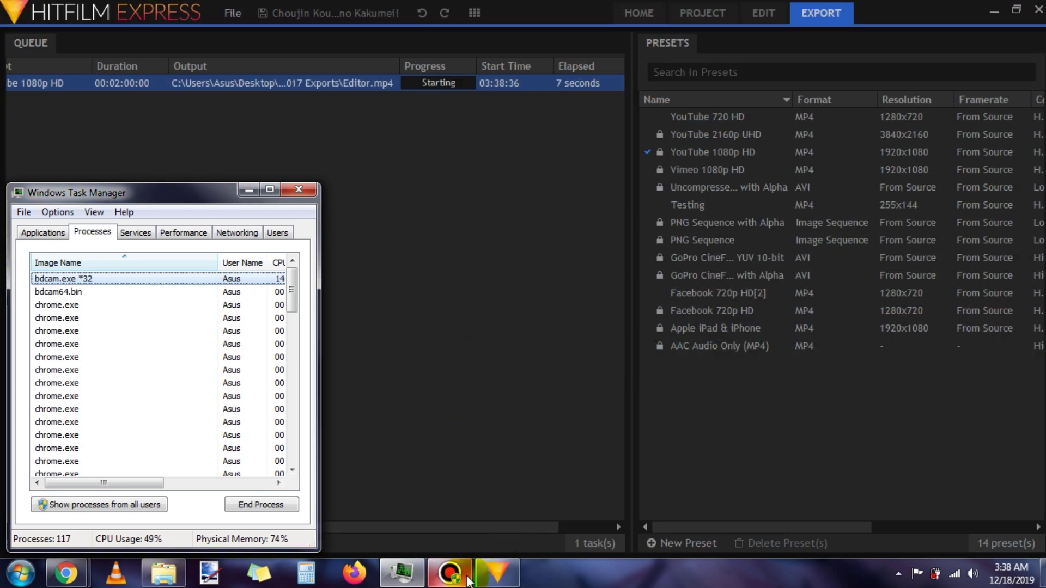
pyautogui.click(449, 572)
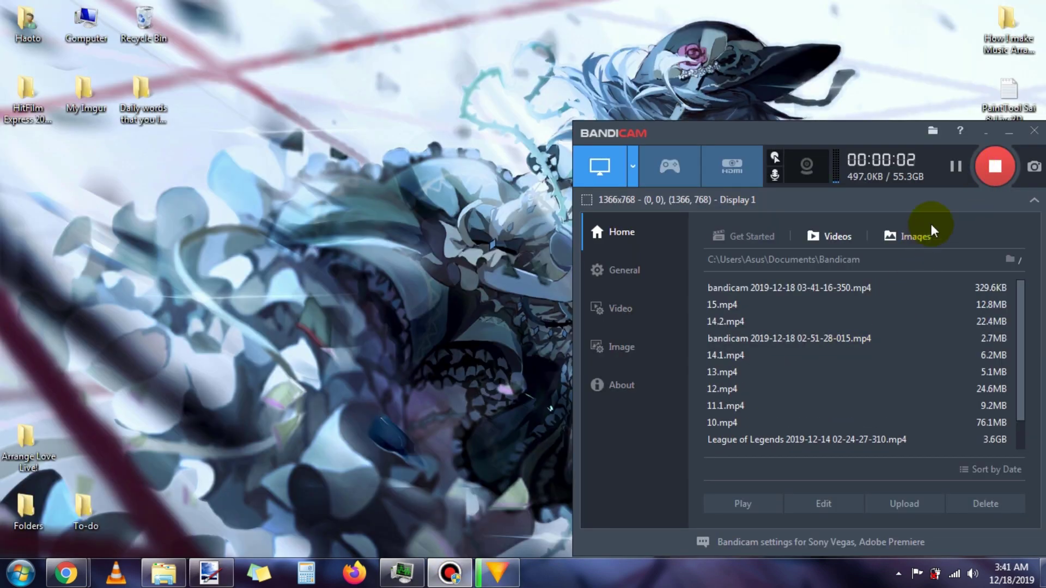
# Step: Minimize Bandicam and bring paint.net back up
pyautogui.click(1009, 133)
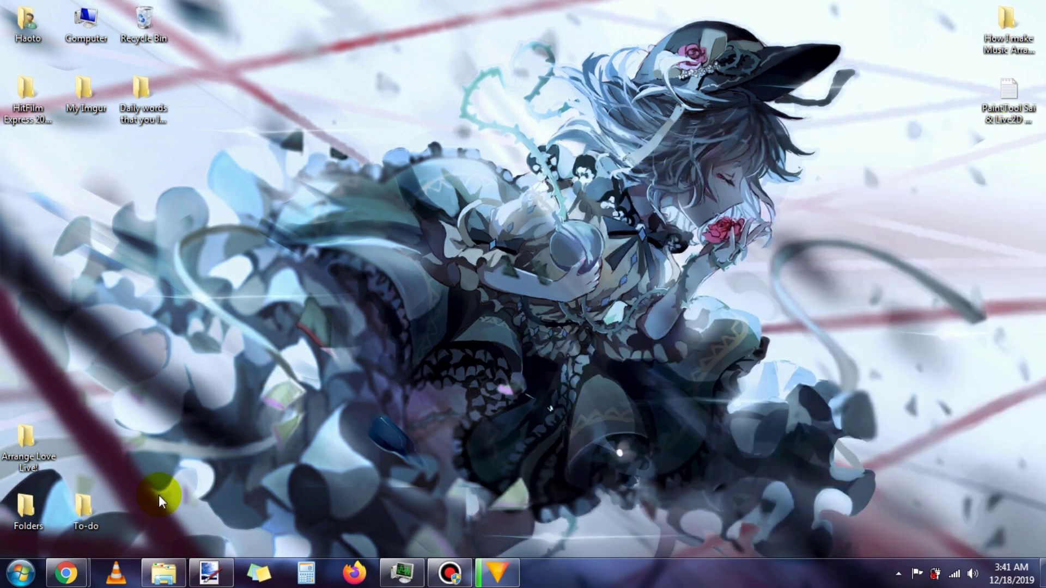
pyautogui.click(211, 576)
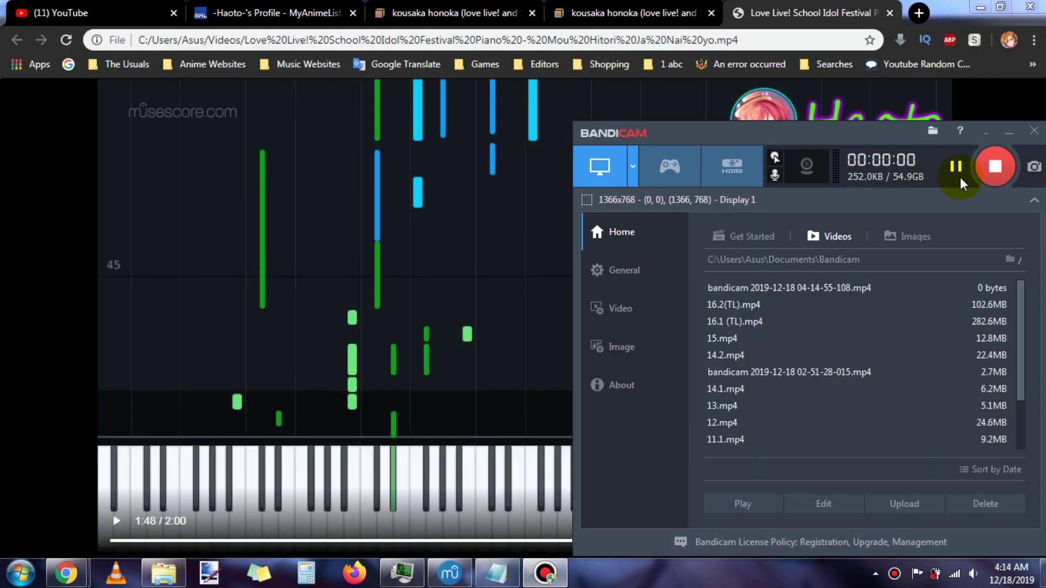
# Step: Play the rendered video's opening from 0:08 and pause it at 0:12
pyautogui.click(1009, 135)
pyautogui.click(172, 541)
pyautogui.click(667, 541)
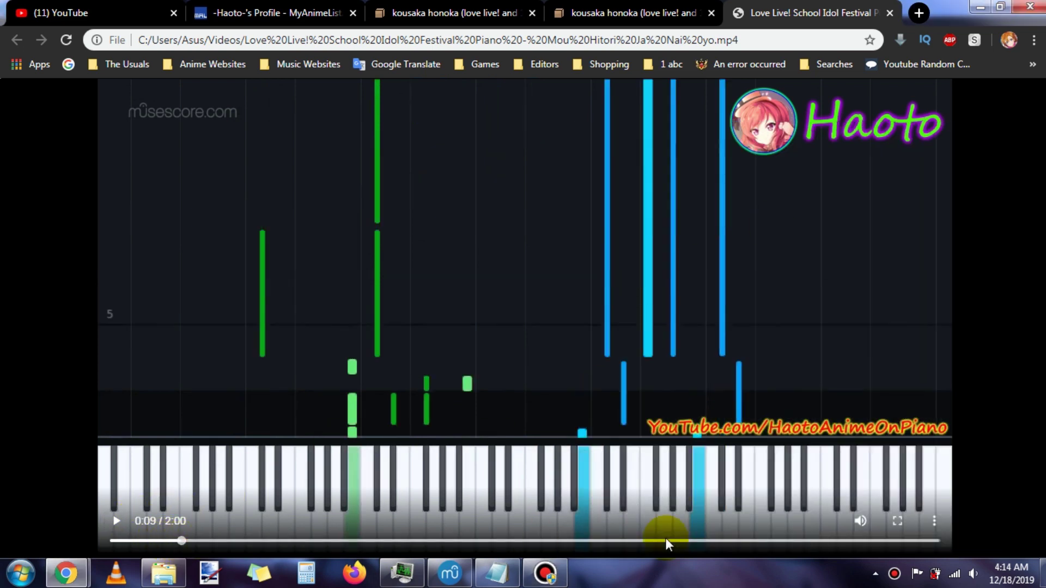
pyautogui.click(156, 526)
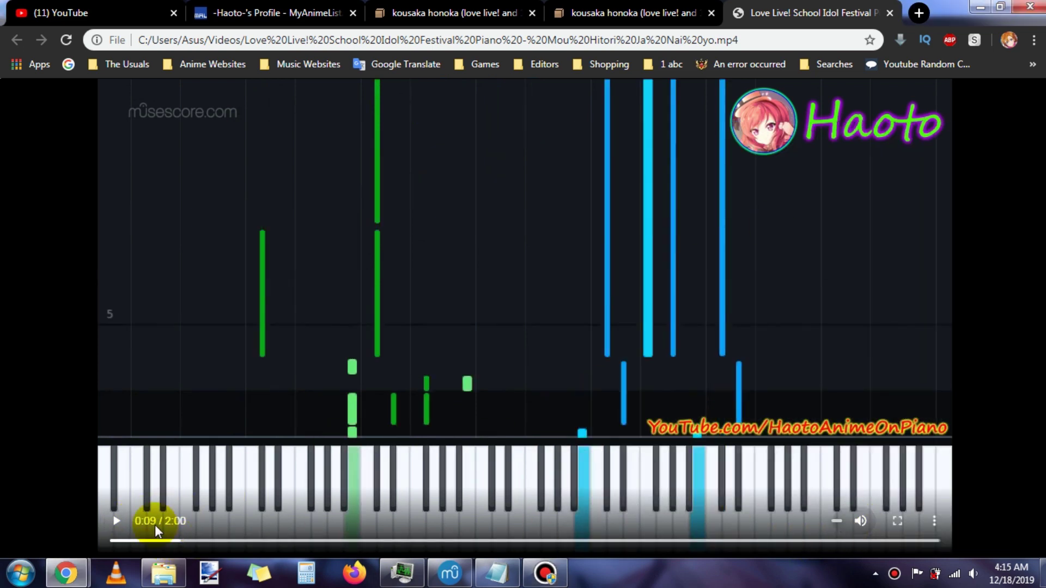
pyautogui.click(121, 523)
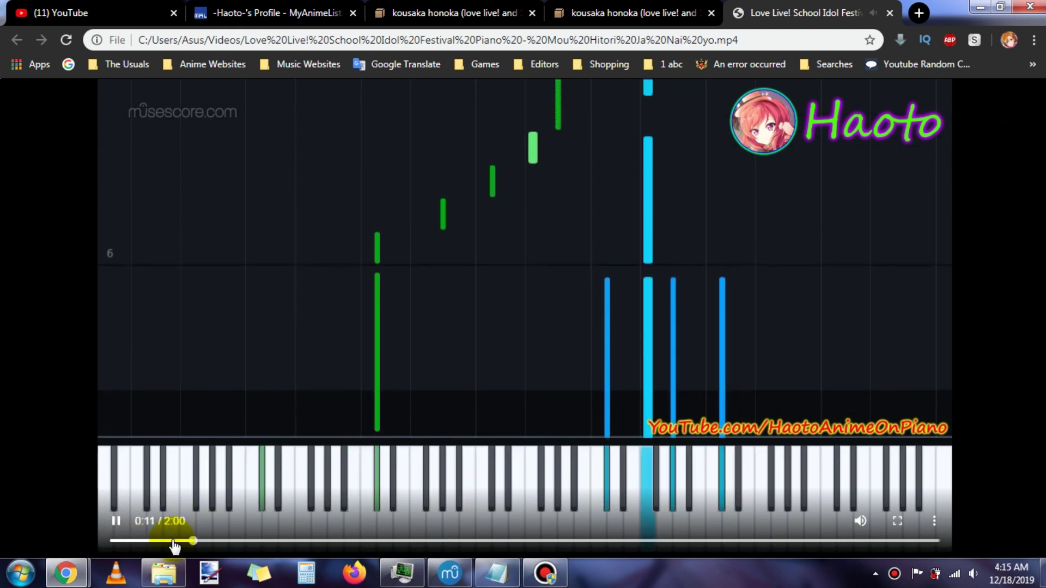
pyautogui.click(172, 541)
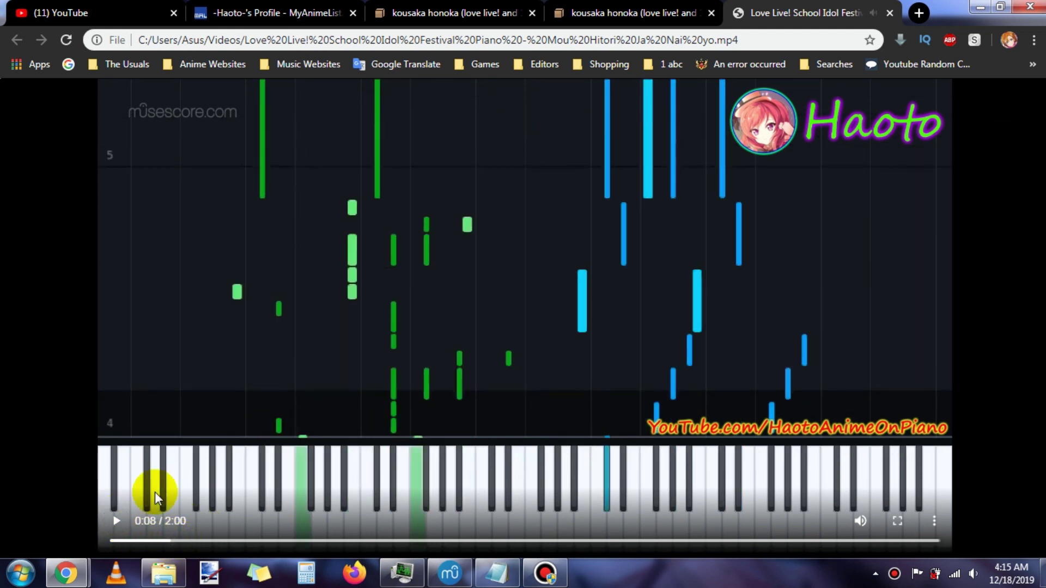
pyautogui.click(115, 523)
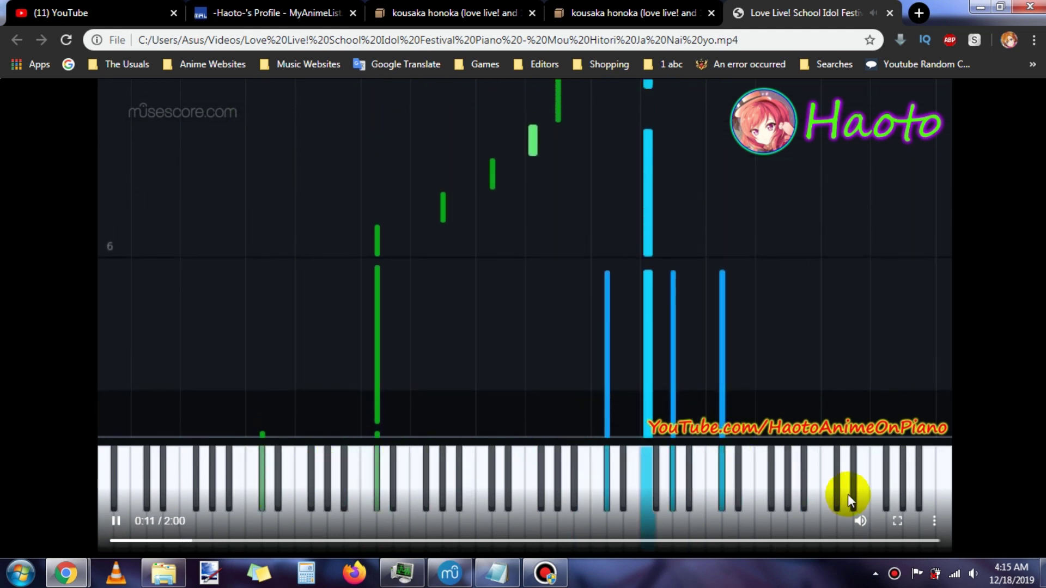
pyautogui.click(116, 520)
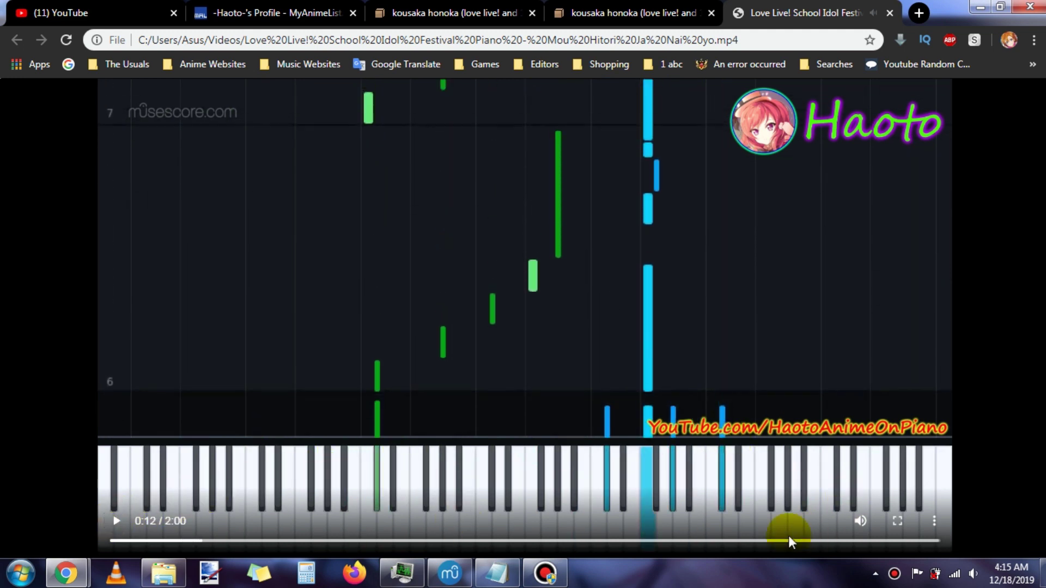
# Step: Jump to 1:48, play the ending and pause at 1:50
pyautogui.click(836, 543)
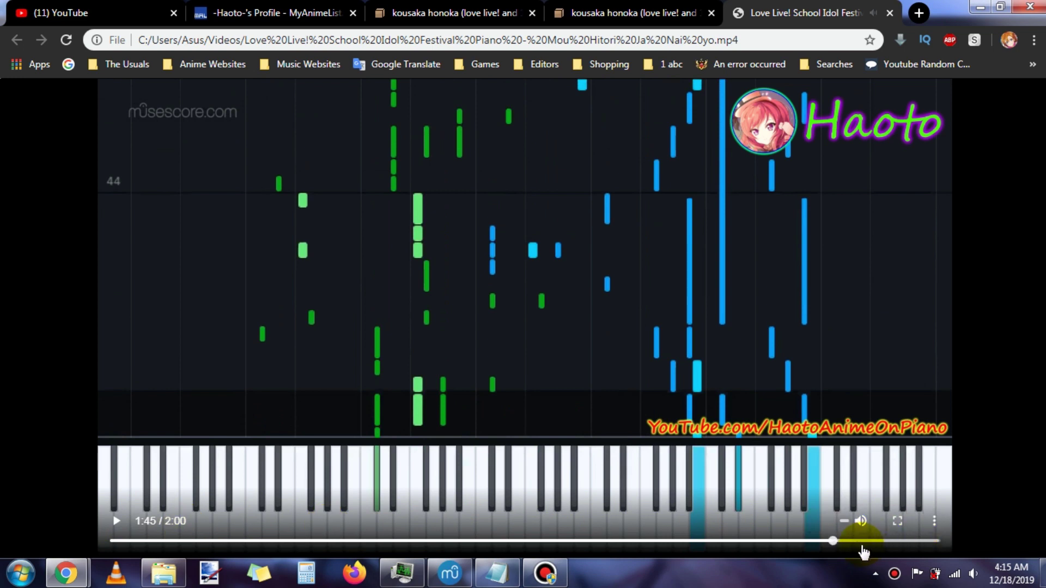
pyautogui.moveTo(862, 542); pyautogui.dragTo(854, 542)
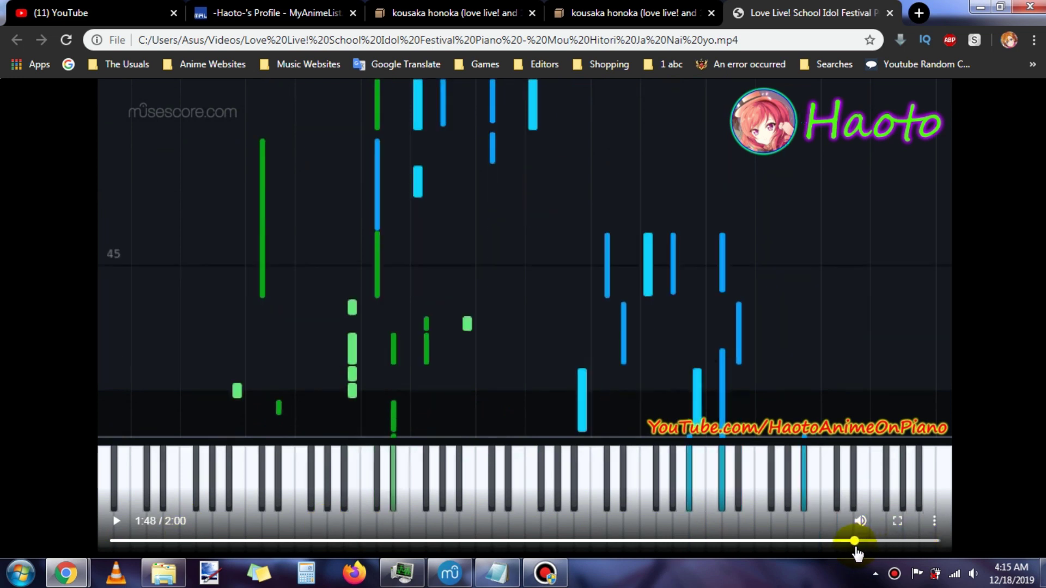
pyautogui.click(114, 523)
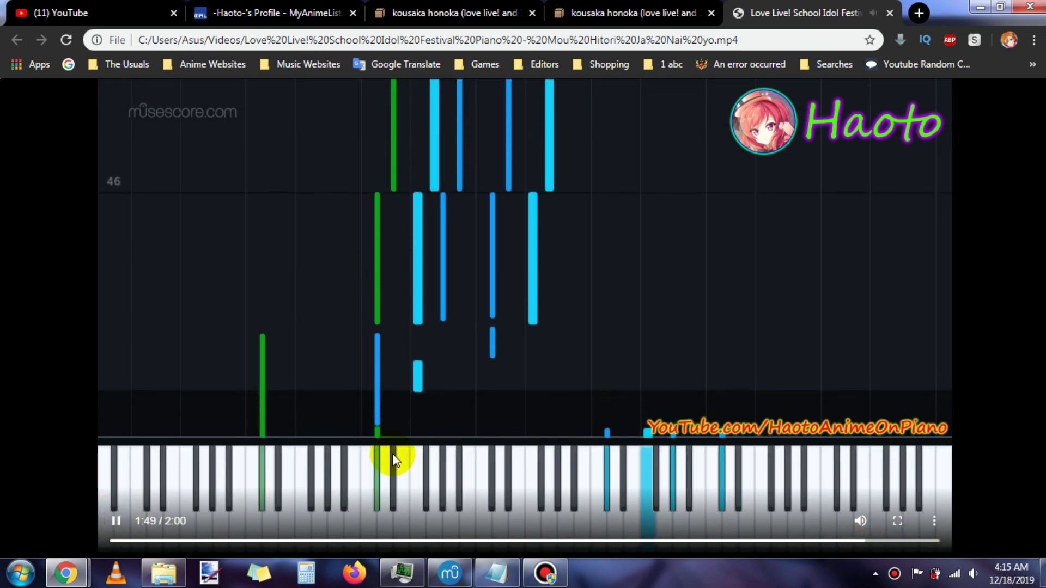
pyautogui.click(287, 482)
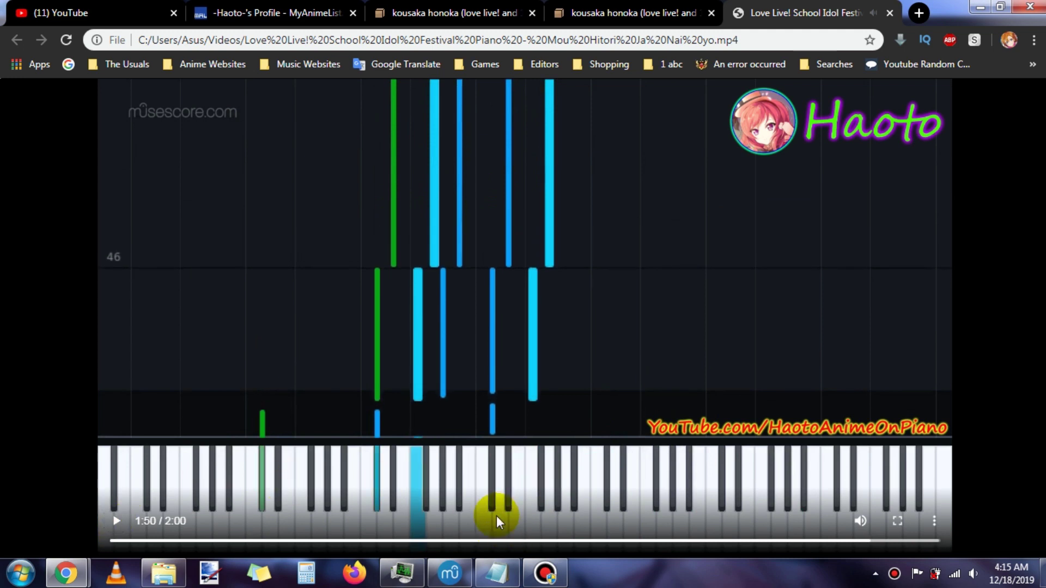
pyautogui.moveTo(449, 573)
pyautogui.click(486, 465)
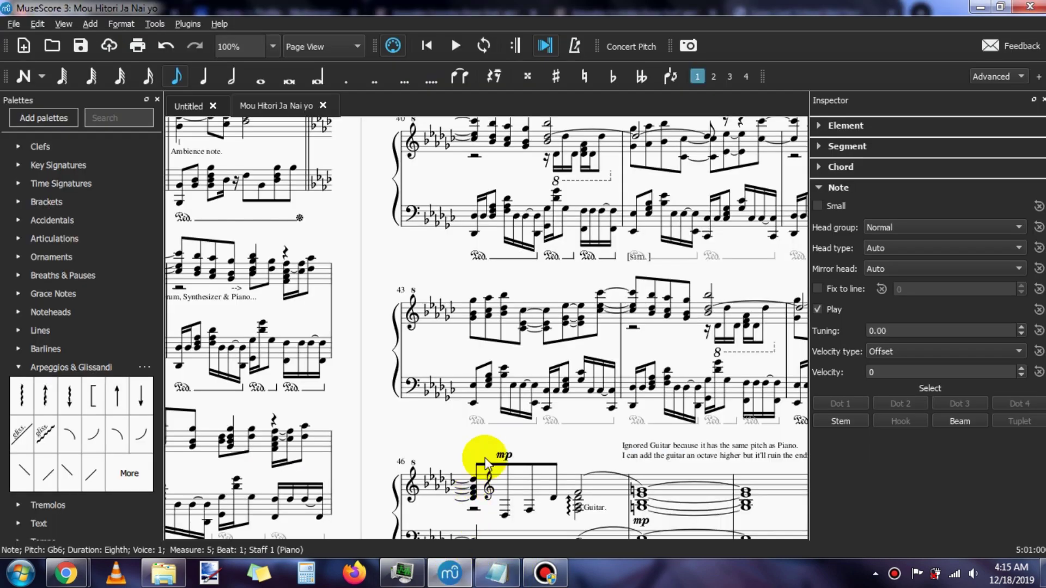
pyautogui.moveTo(375, 259); pyautogui.dragTo(500, 282)
pyautogui.moveTo(557, 193); pyautogui.dragTo(605, 354)
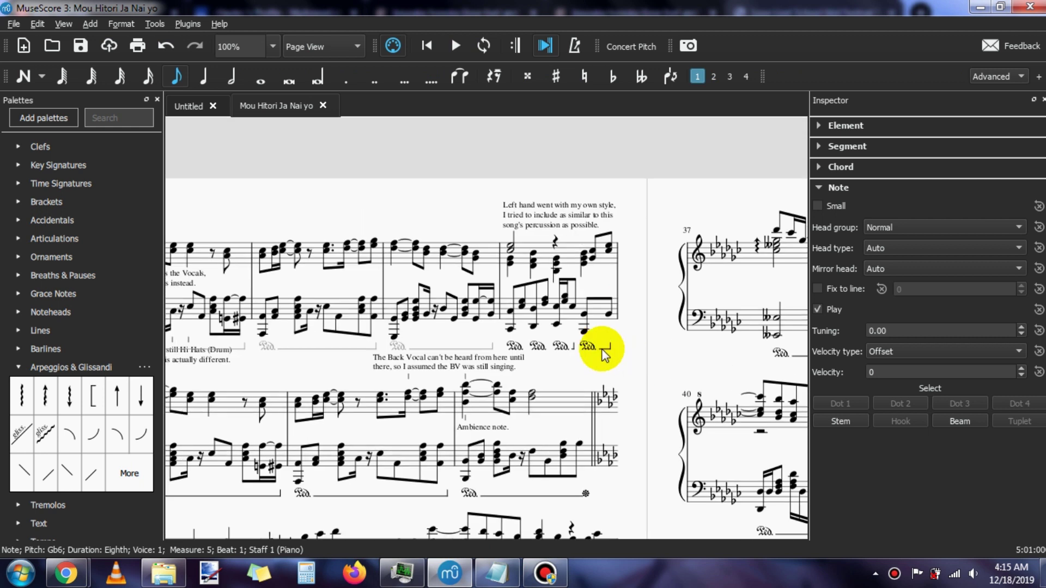
pyautogui.click(427, 42)
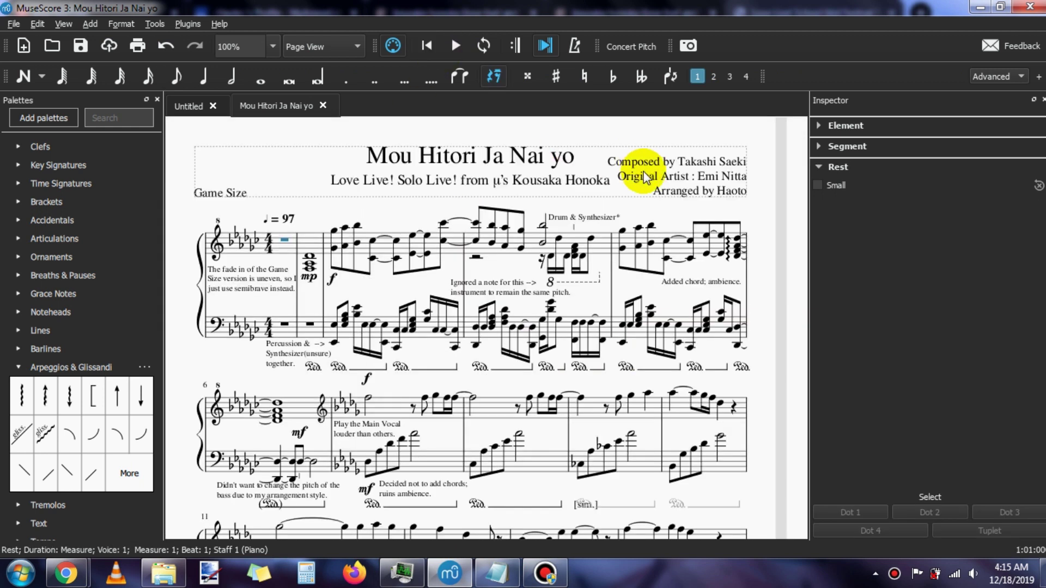
pyautogui.click(727, 251)
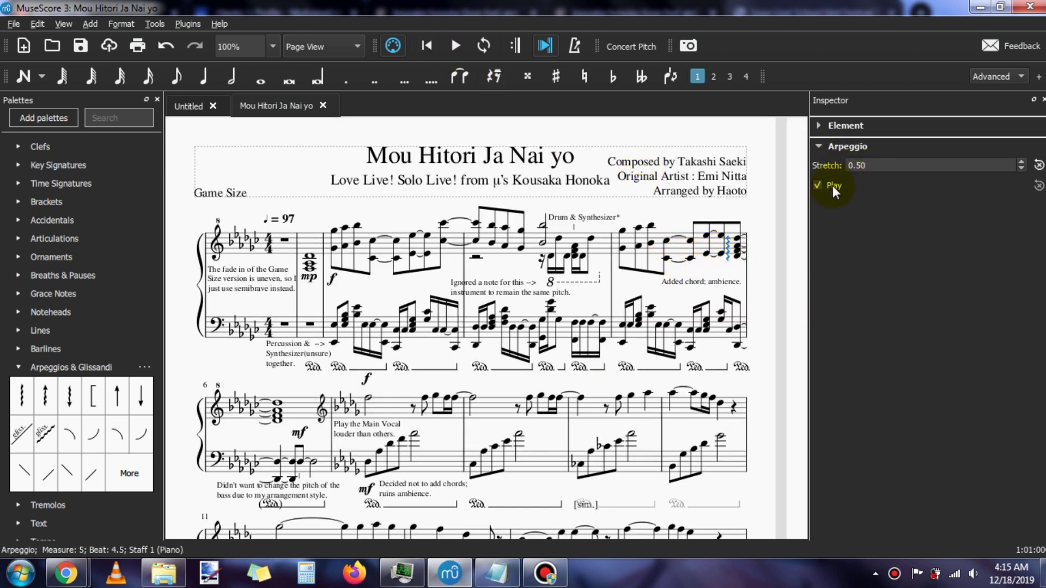
pyautogui.moveTo(791, 313); pyautogui.dragTo(616, 325)
pyautogui.moveTo(662, 294); pyautogui.dragTo(369, 238)
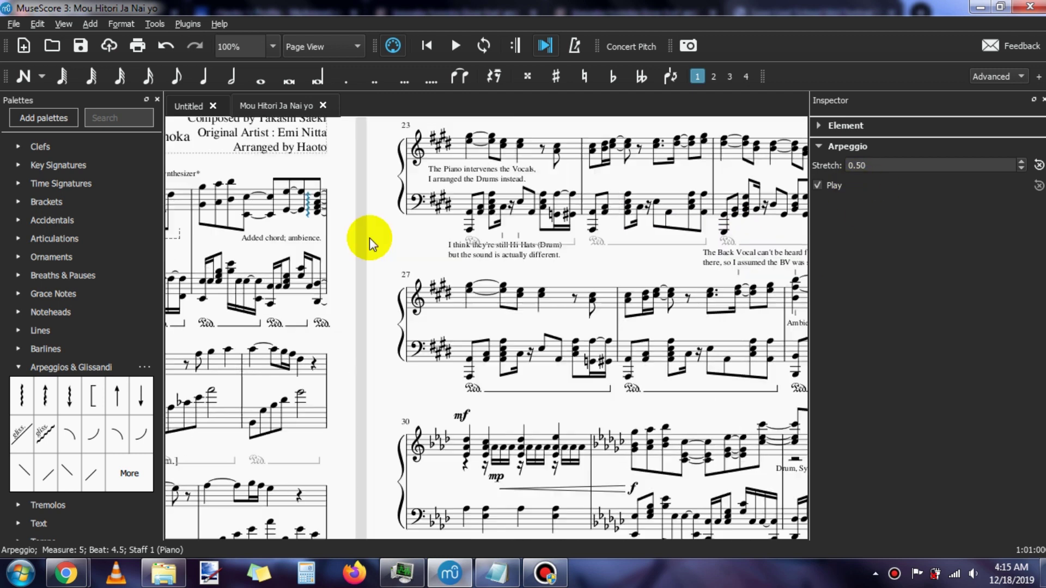
pyautogui.scroll(-5, 490, 283)
pyautogui.scroll(-10, 539, 357)
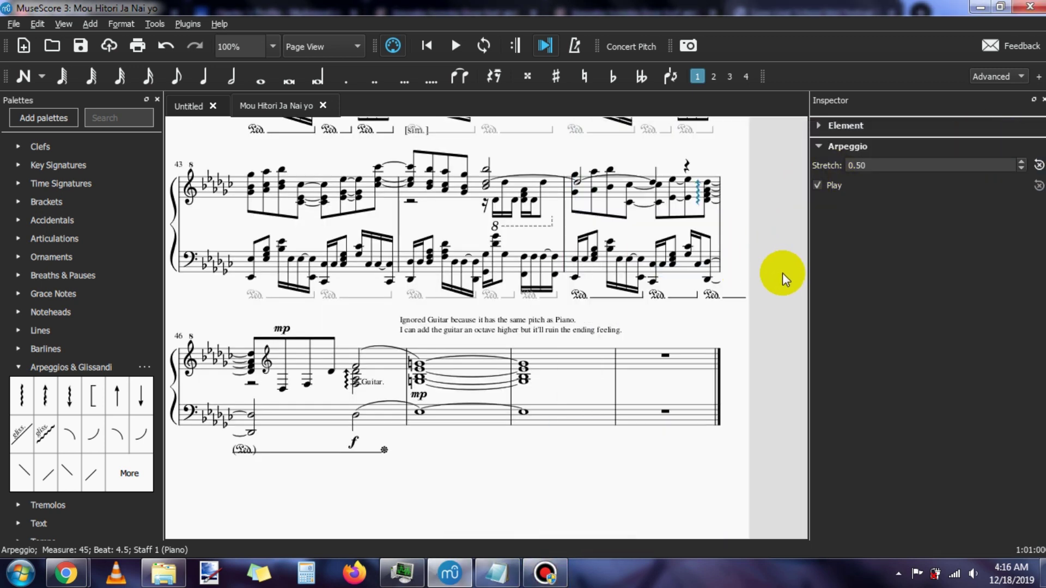
pyautogui.scroll(1, 782, 273)
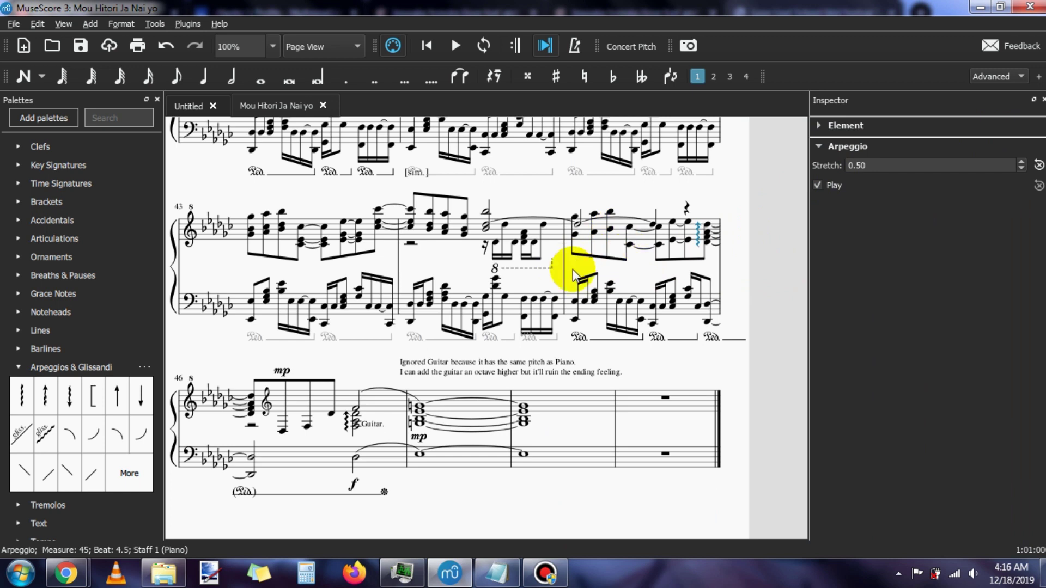
pyautogui.moveTo(62, 569)
pyautogui.click(267, 506)
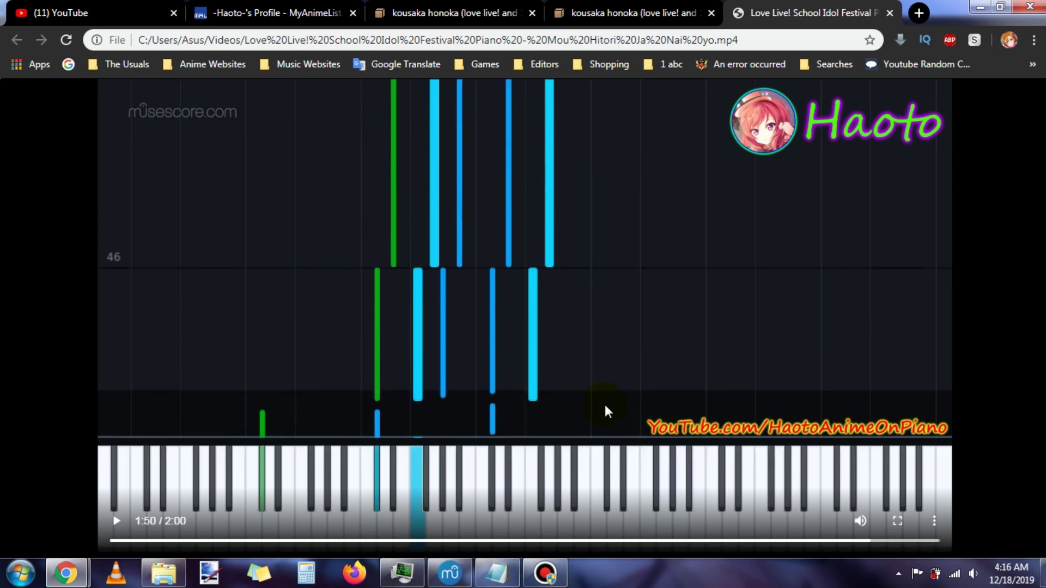
# Step: Toggle between the MuseScore score and the paused video, then restore Bandicam over it
pyautogui.moveTo(492, 570)
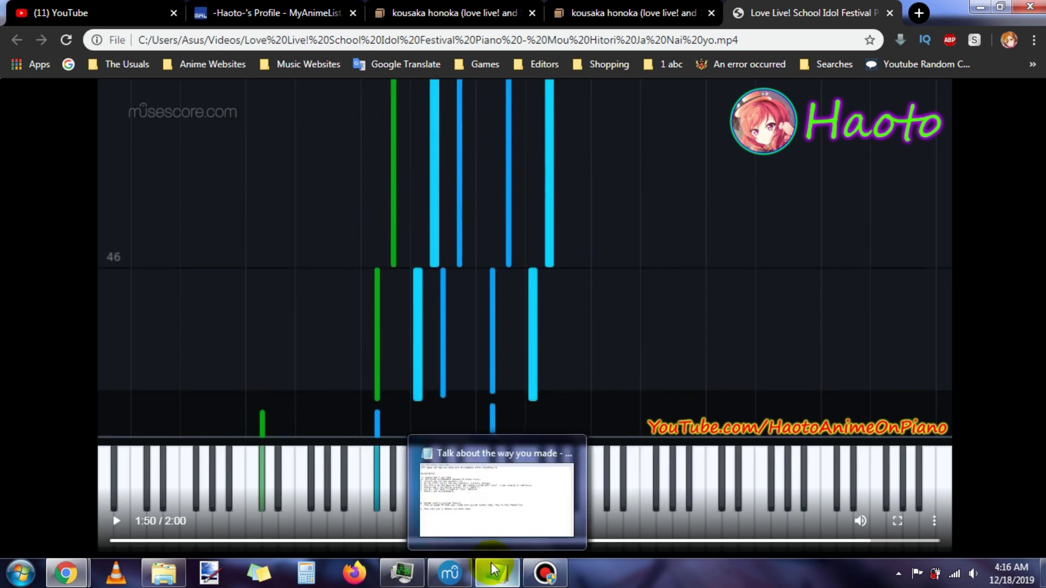
pyautogui.click(448, 581)
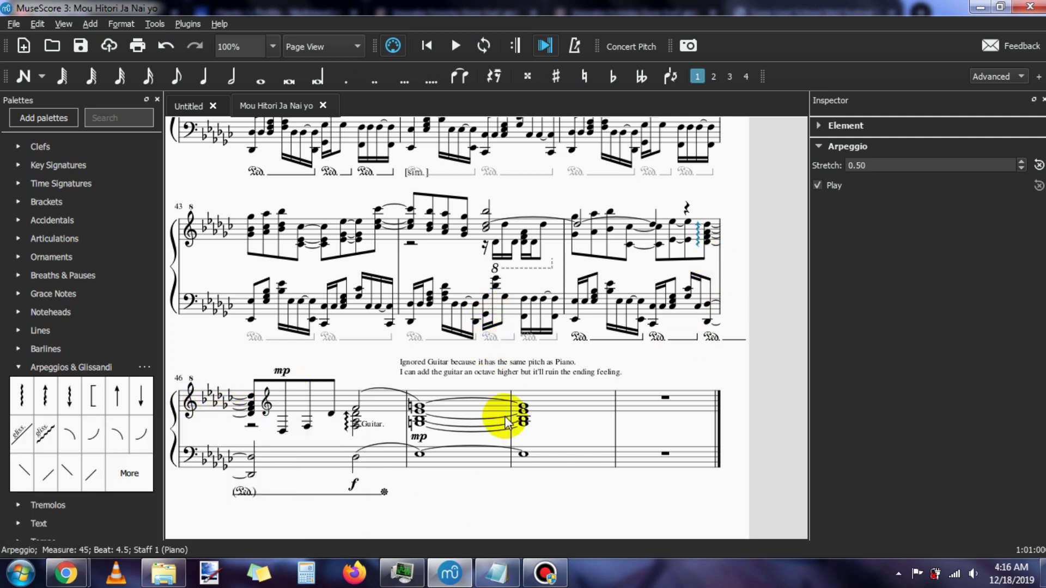
pyautogui.moveTo(74, 555)
pyautogui.click(228, 508)
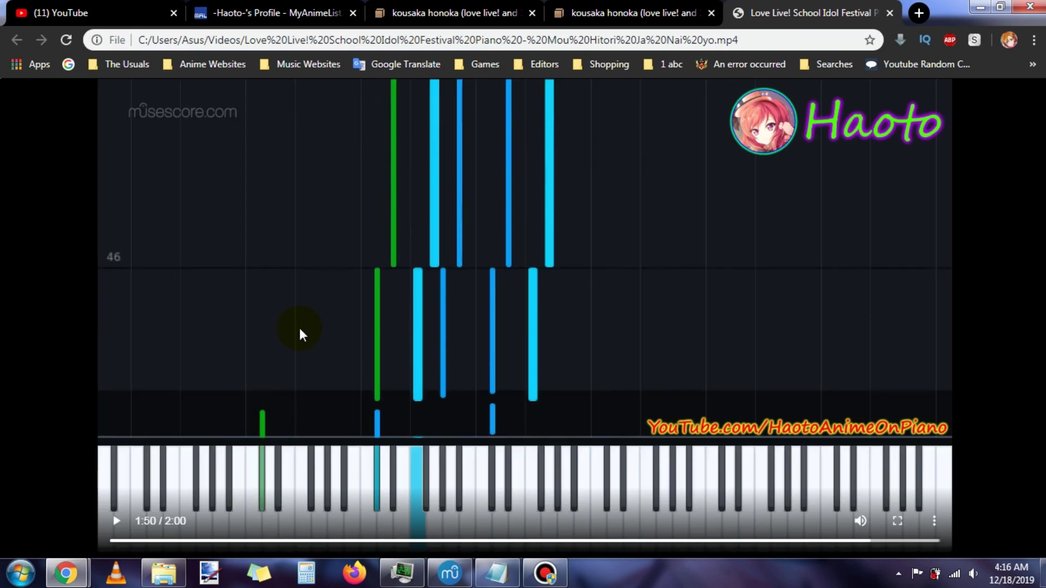
pyautogui.click(472, 579)
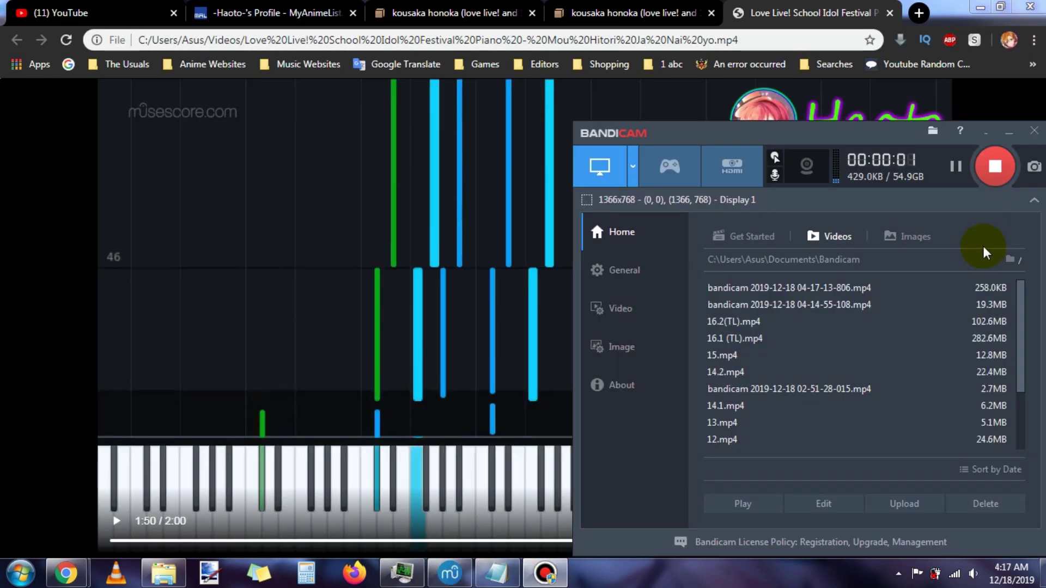
pyautogui.click(1008, 134)
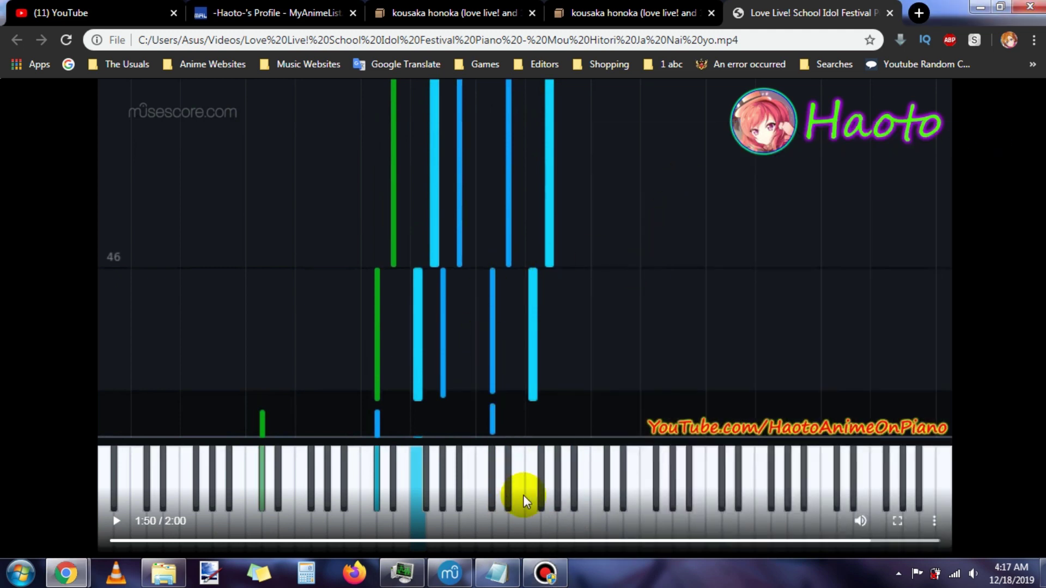
pyautogui.click(537, 548)
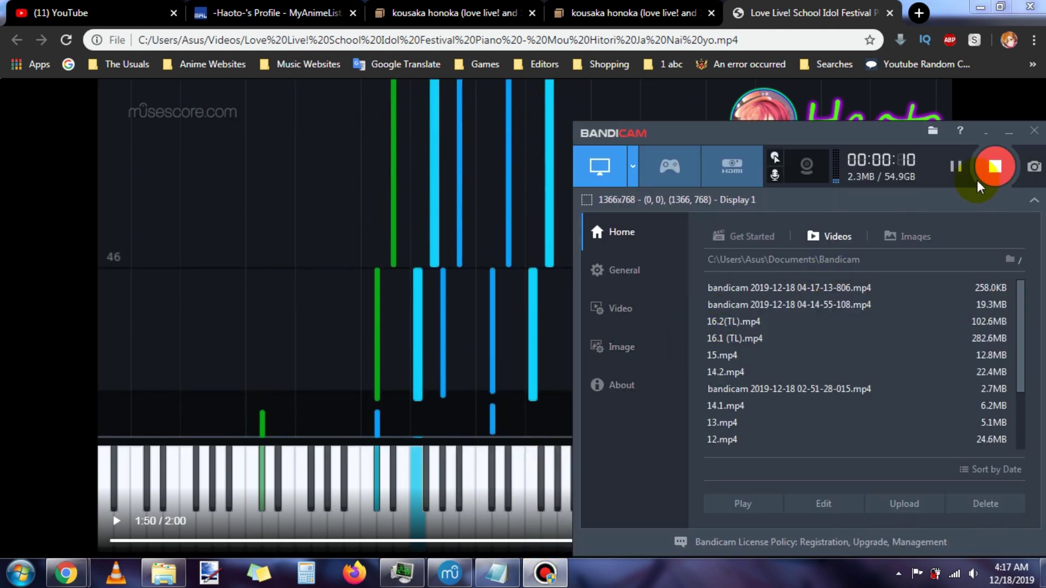